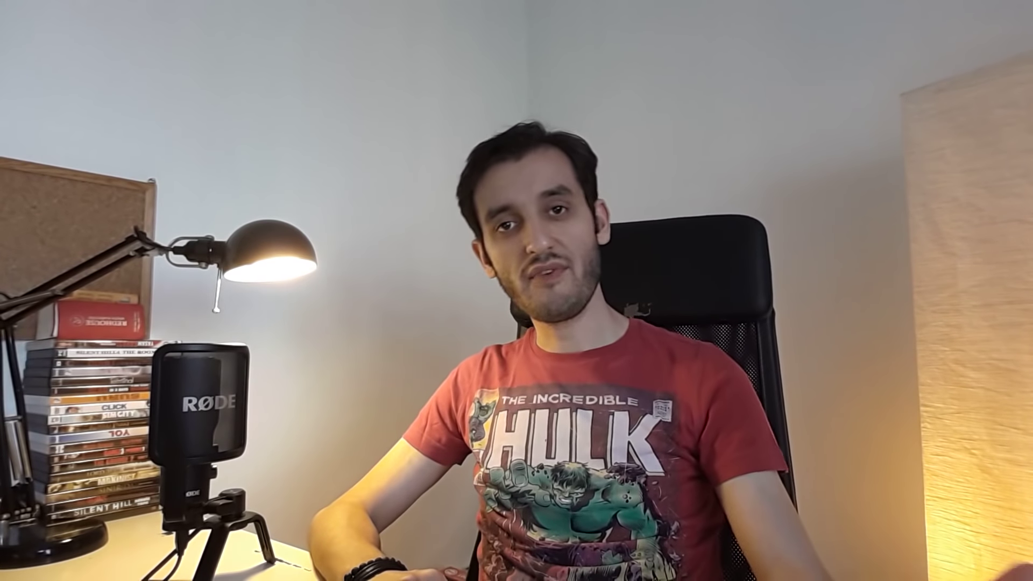
# Set the 3ds Max display units to Metric Centimeters
pyautogui.scroll(-3, 961, 344)
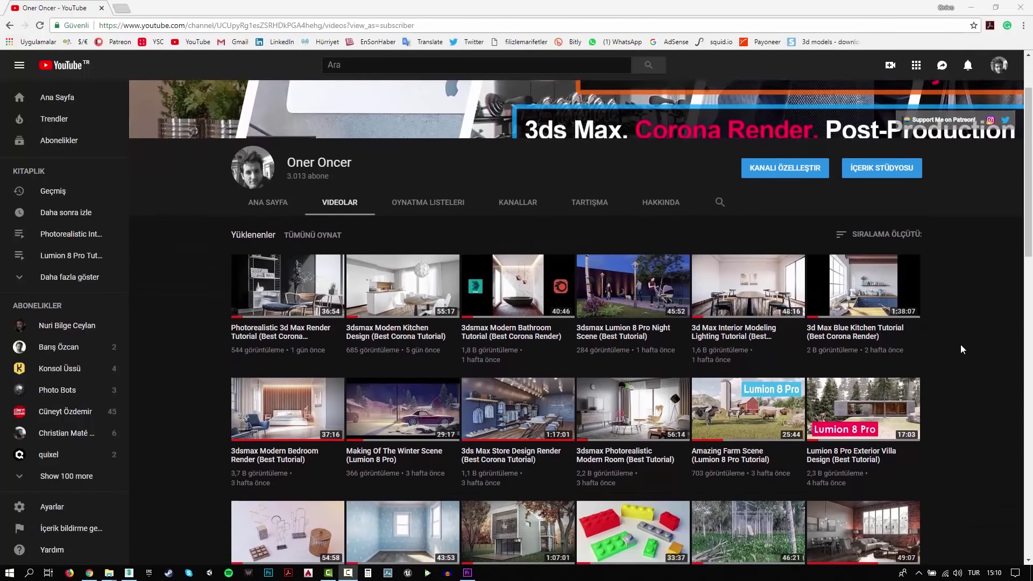
pyautogui.scroll(-2, 960, 344)
pyautogui.scroll(-2, 960, 346)
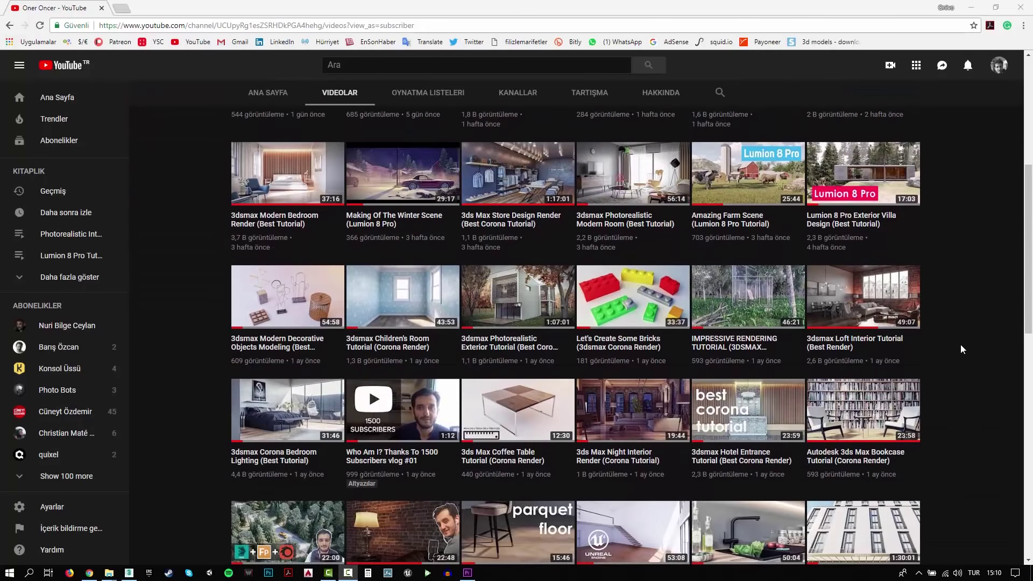
pyautogui.scroll(-2, 961, 346)
pyautogui.scroll(-1, 960, 344)
pyautogui.scroll(-1, 960, 344)
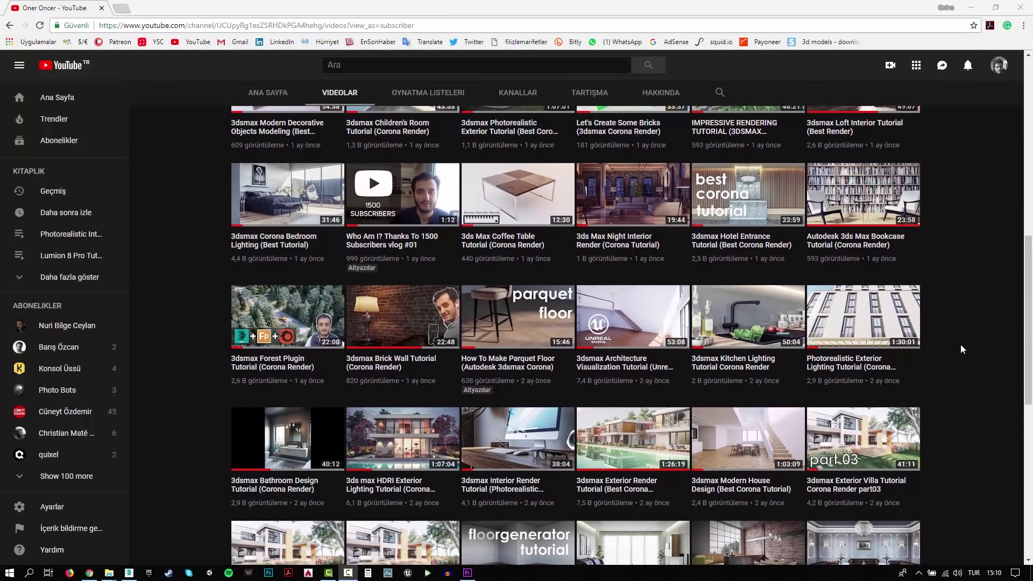
pyautogui.scroll(-1, 960, 344)
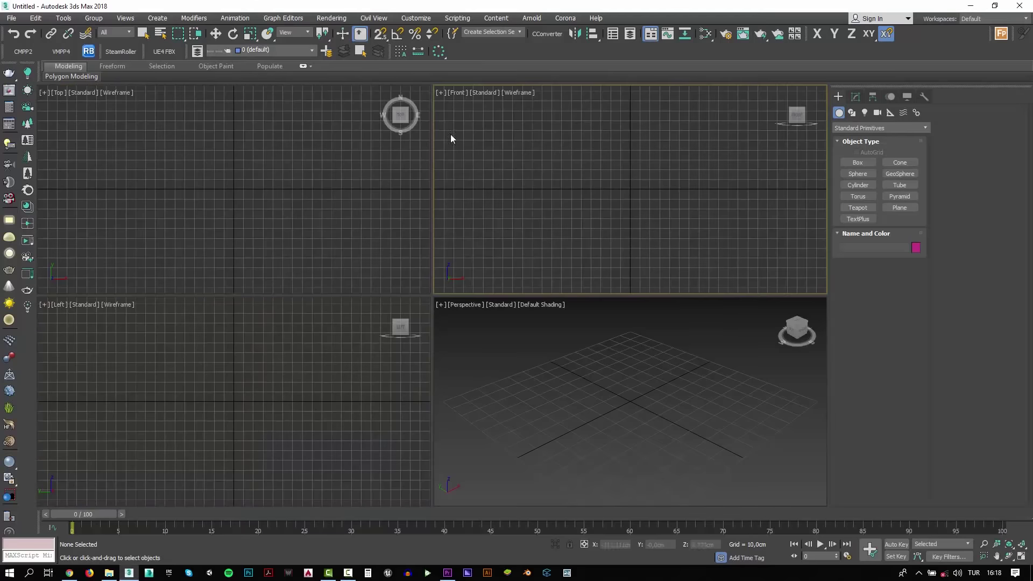
pyautogui.click(416, 18)
pyautogui.click(436, 156)
pyautogui.click(517, 200)
pyautogui.click(519, 337)
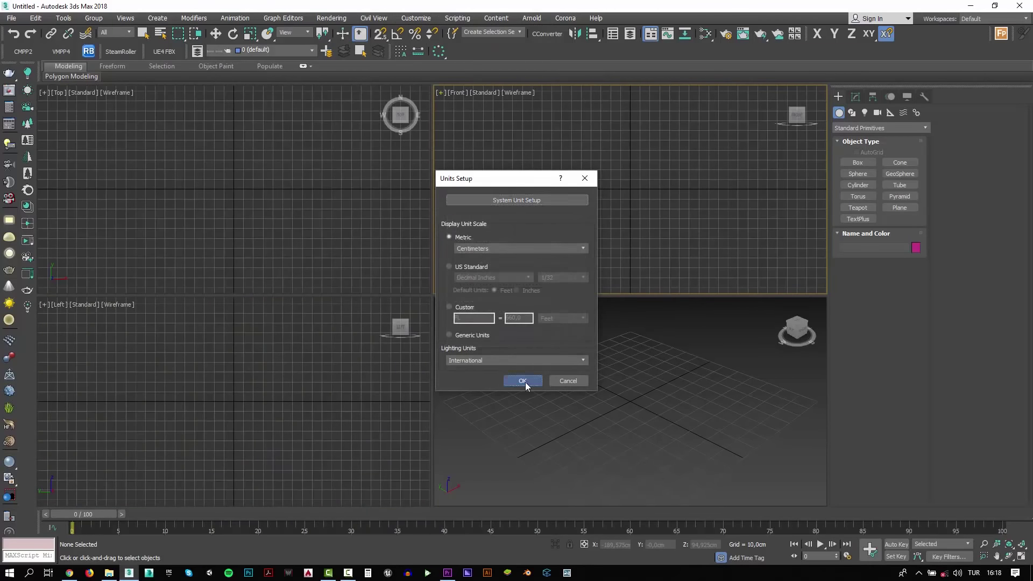
pyautogui.click(522, 381)
# Merge all objects from AI40_002.max, skipping the missing-plugins warning
pyautogui.click(11, 18)
pyautogui.click(173, 186)
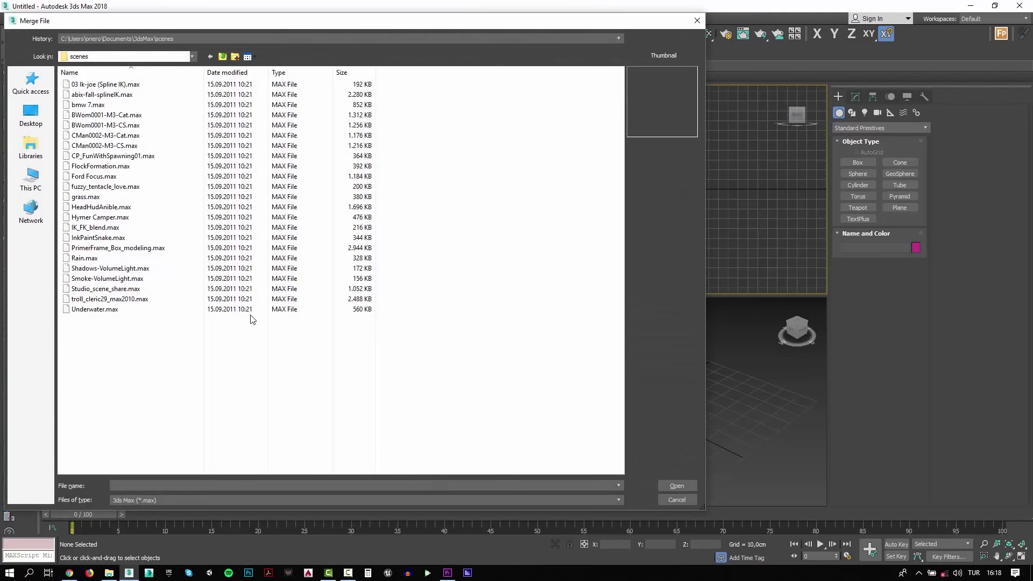
pyautogui.doubleClick(81, 81)
pyautogui.doubleClick(81, 103)
pyautogui.click(566, 372)
pyautogui.click(425, 355)
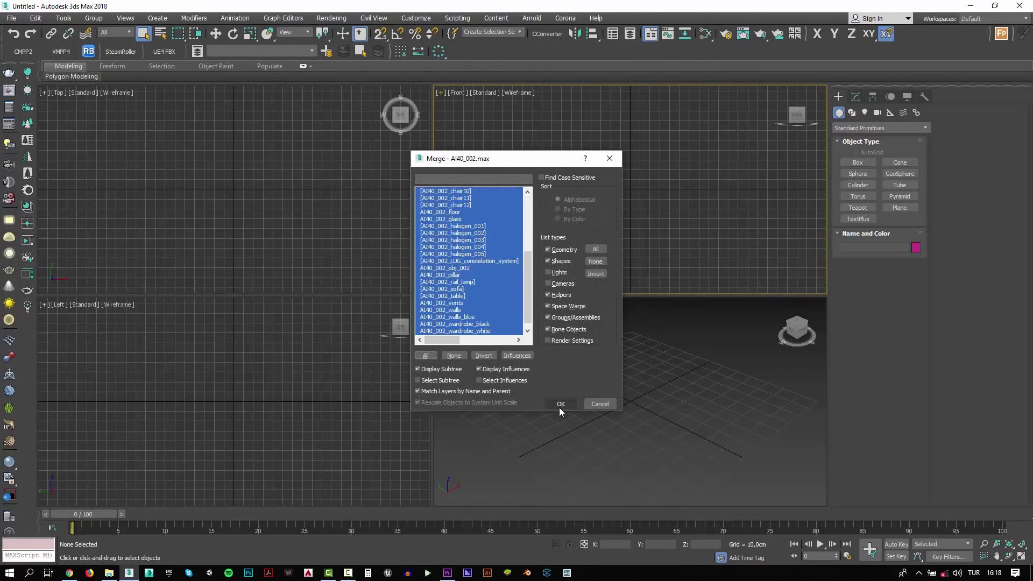
pyautogui.click(559, 408)
# Maximize the Perspective viewport and frame the model's ceiling
pyautogui.hotkey('alt', 'w')
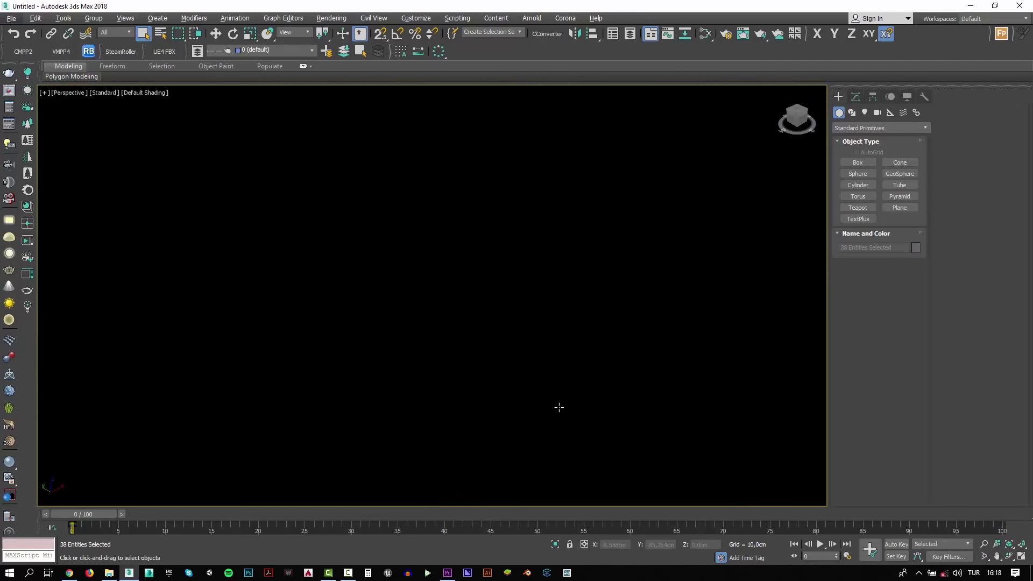
pyautogui.click(528, 394)
pyautogui.press('c')
pyautogui.click(536, 329)
pyautogui.click(500, 362)
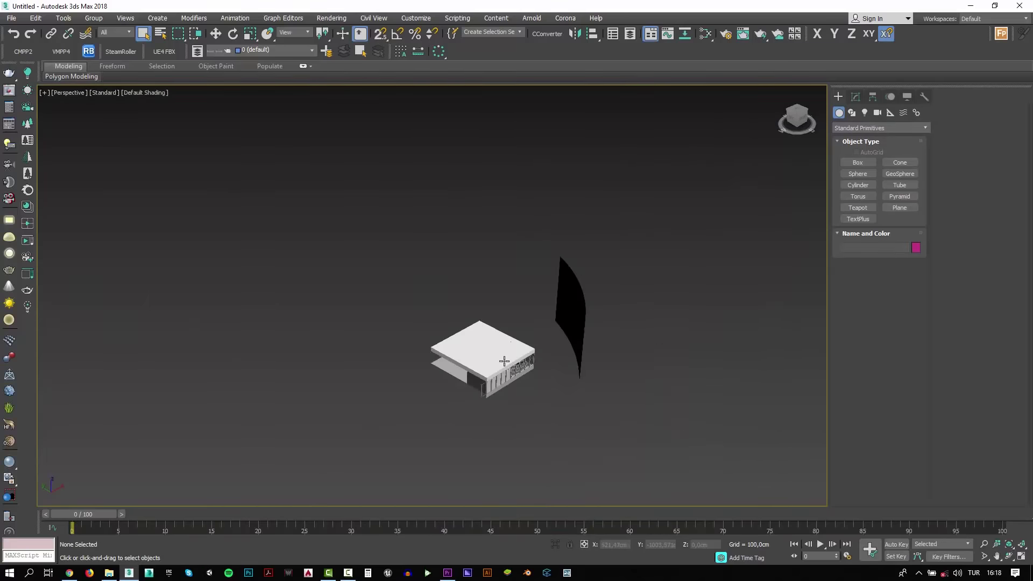
pyautogui.press('z')
pyautogui.press('w')
# Orbit and zoom around the building and select the AI40_002_glass object
pyautogui.scroll(-5, 527, 355)
pyautogui.keyDown('alt'); pyautogui.moveTo(527, 355); pyautogui.dragTo(452, 369, button='middle'); pyautogui.keyUp('alt')
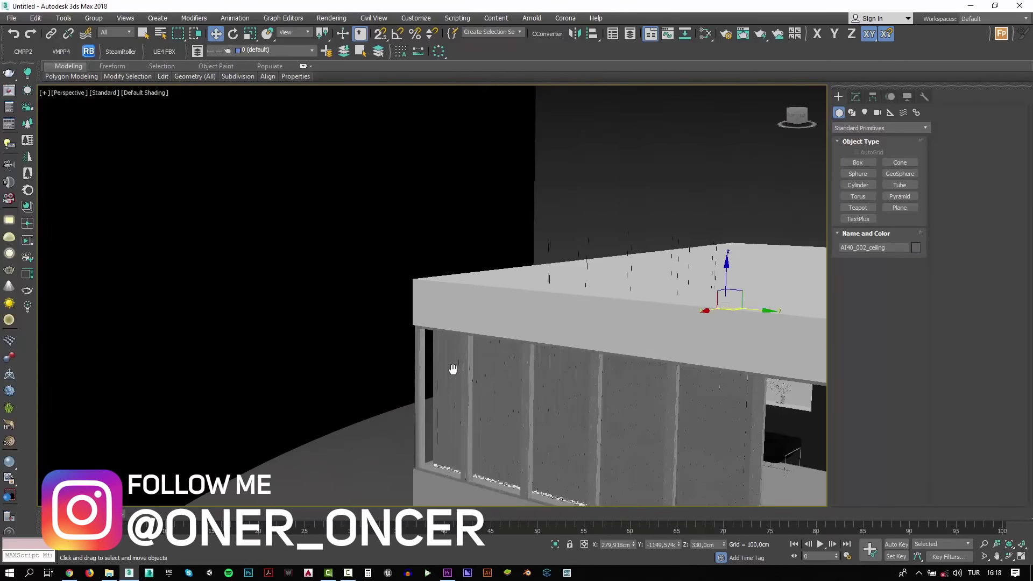
pyautogui.scroll(5, 452, 369)
pyautogui.scroll(5, 381, 375)
pyautogui.scroll(-10, 381, 375)
pyautogui.scroll(10, 387, 386)
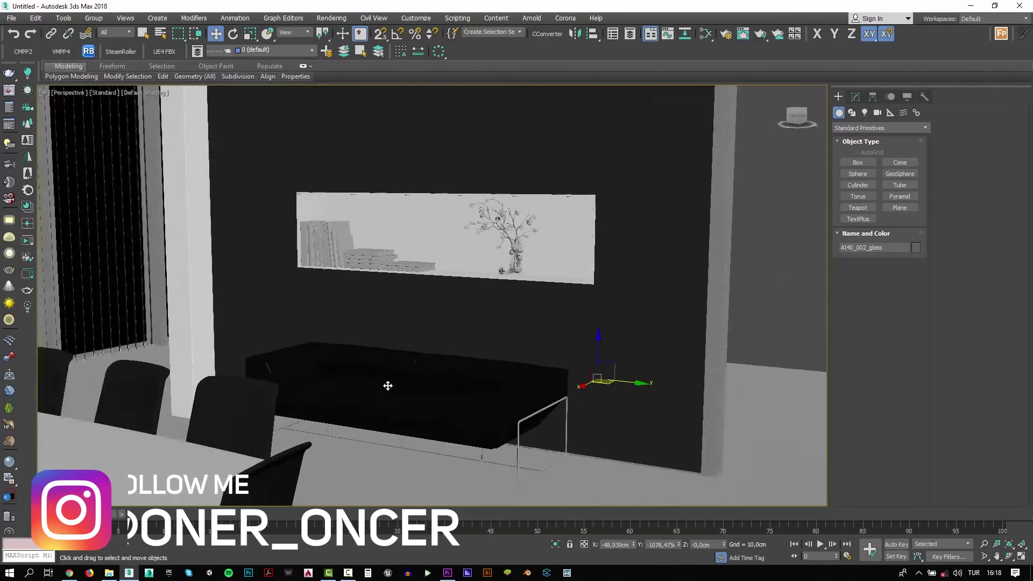
pyautogui.scroll(3, 427, 325)
pyautogui.click(429, 333)
pyautogui.scroll(-10, 429, 333)
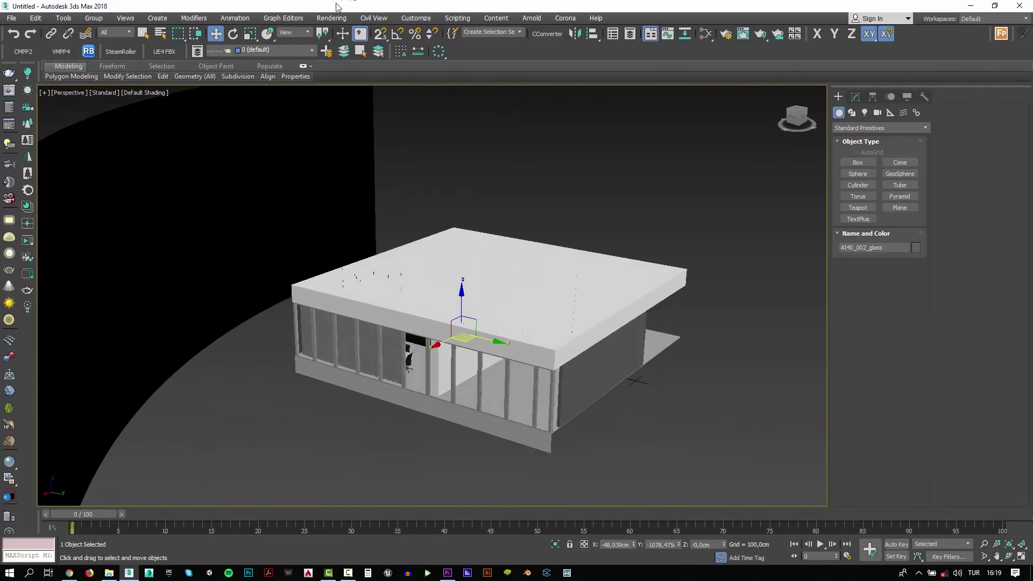
# Relink the missing bitmaps to the project folder and run the prep script
pyautogui.click(89, 51)
pyautogui.click(400, 324)
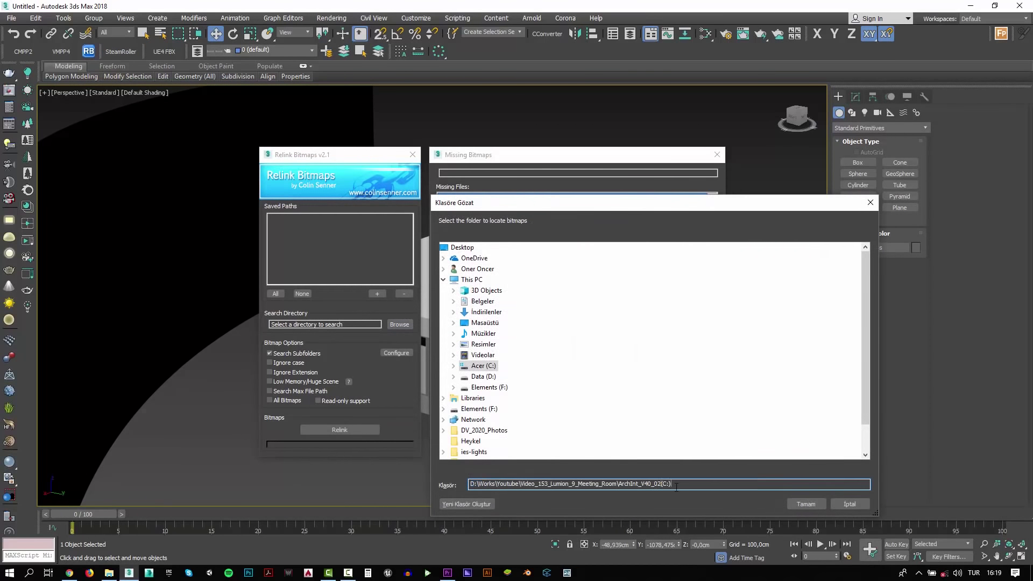
pyautogui.press('Return')
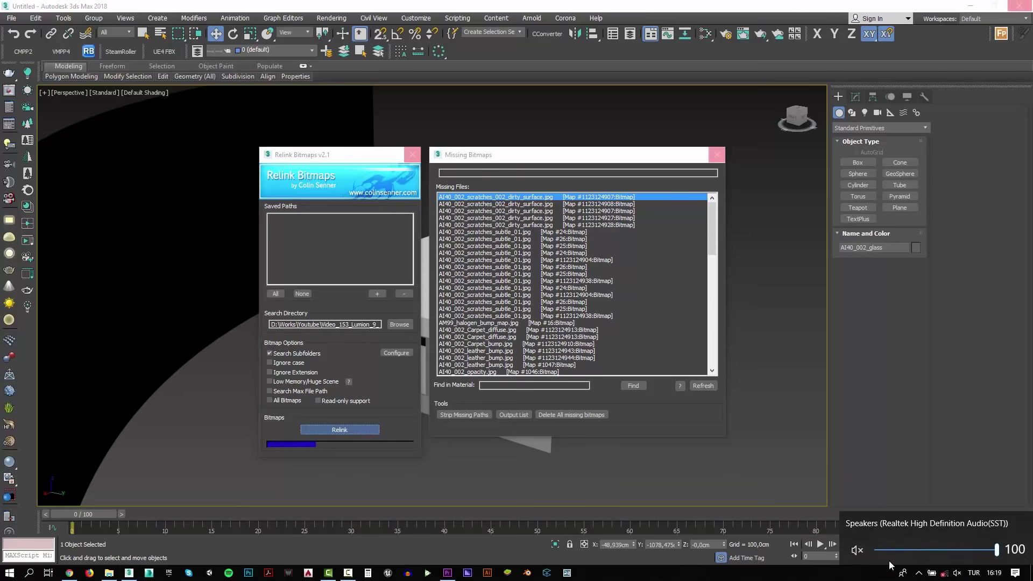
pyautogui.click(458, 17)
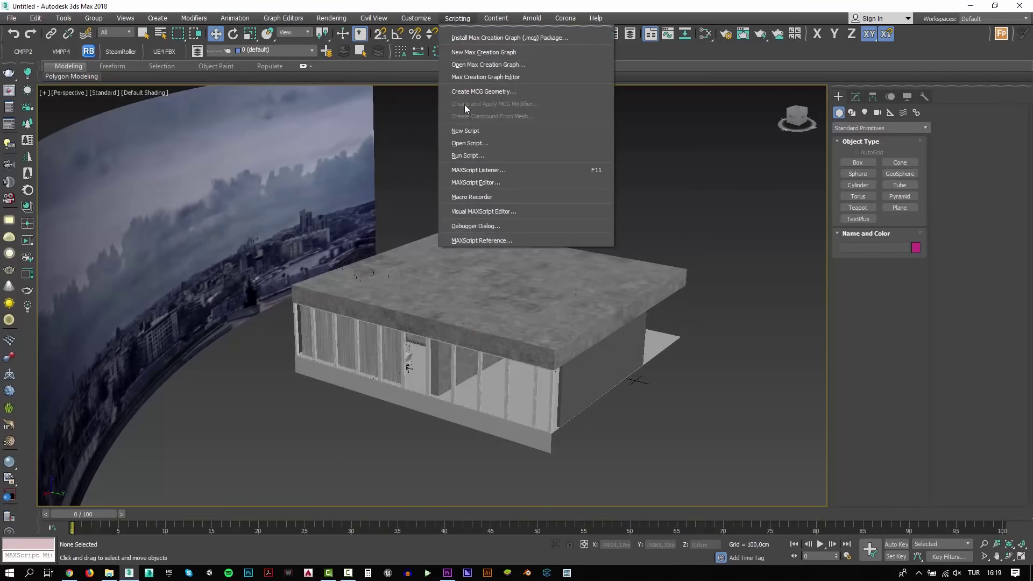
pyautogui.click(463, 104)
pyautogui.doubleClick(107, 139)
# Save the scene as AI40_002_lumion.max and launch Lumion
pyautogui.hotkey('ctrl', 's')
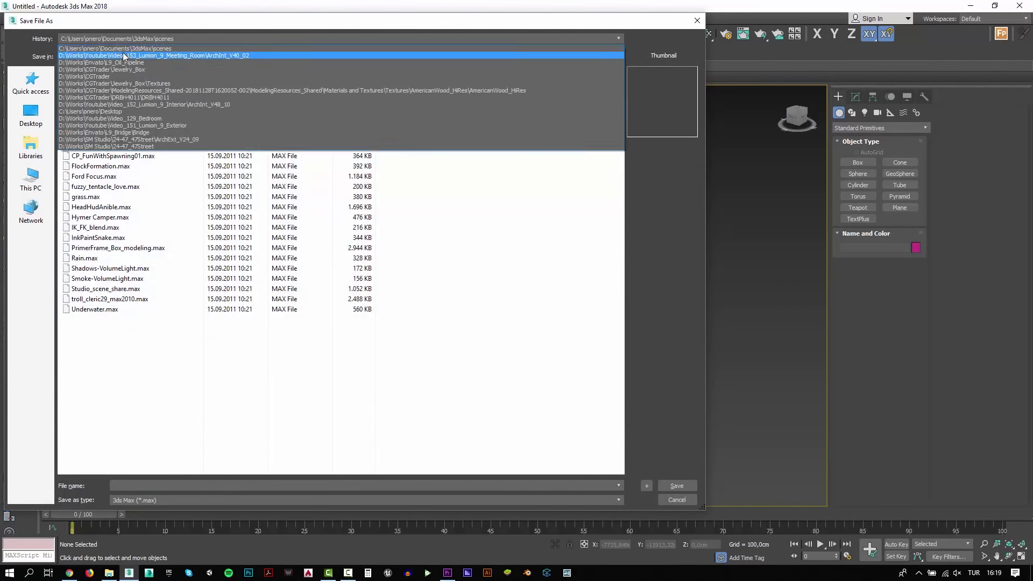
pyautogui.click(139, 485)
pyautogui.write('_lumion')
pyautogui.press('Return')
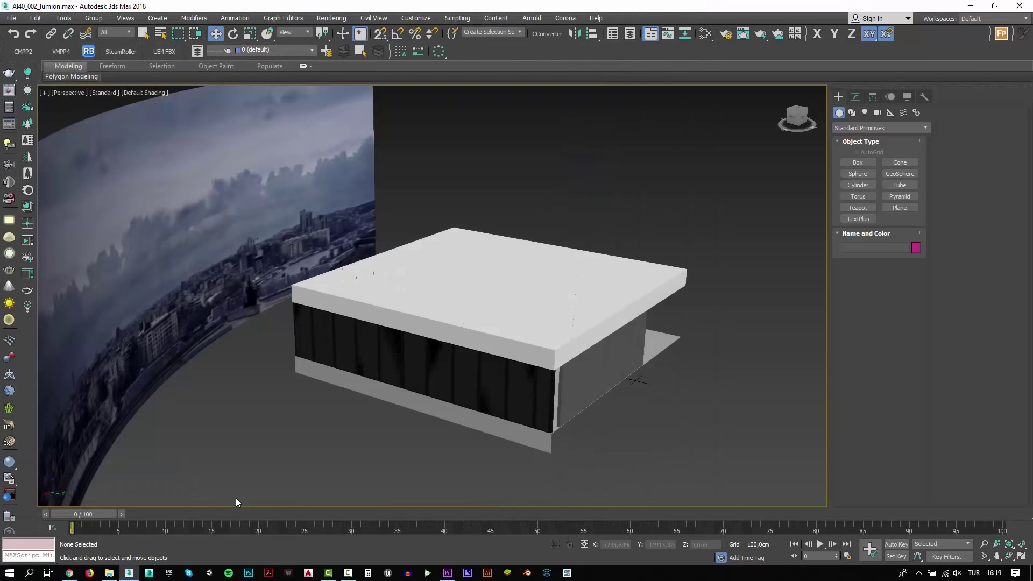
pyautogui.click(567, 573)
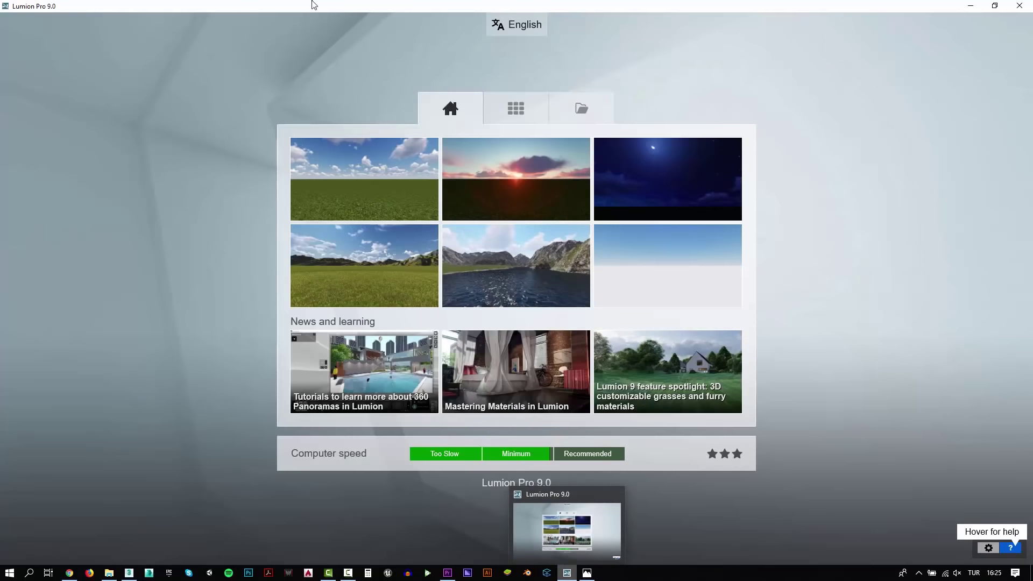
# Start a Plain scene and import AI40_002_lumion.max from the Video_153_Lumion_9_Meeting_Room folder
pyautogui.click(388, 192)
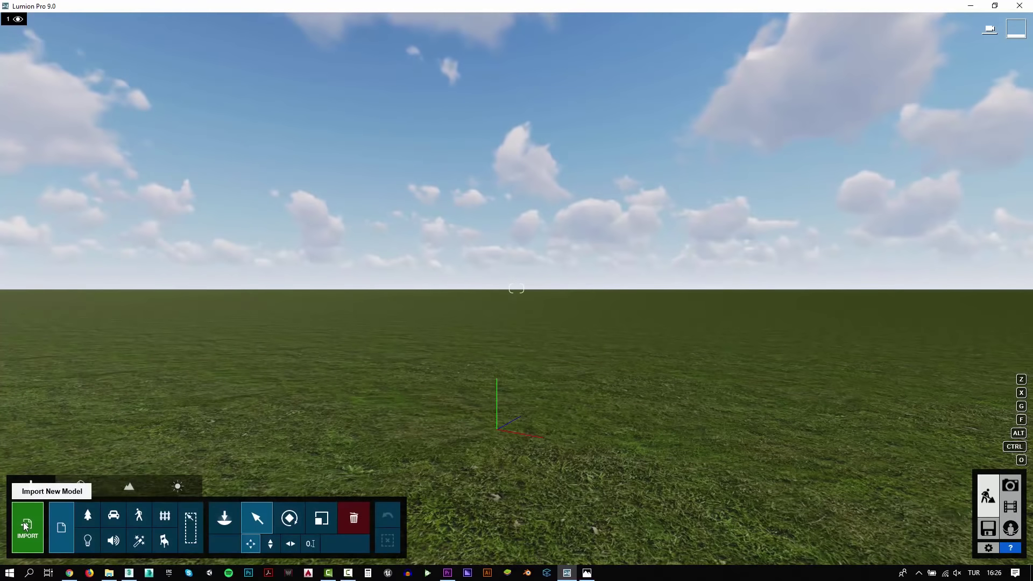
pyautogui.click(27, 540)
pyautogui.click(42, 70)
pyautogui.doubleClick(168, 121)
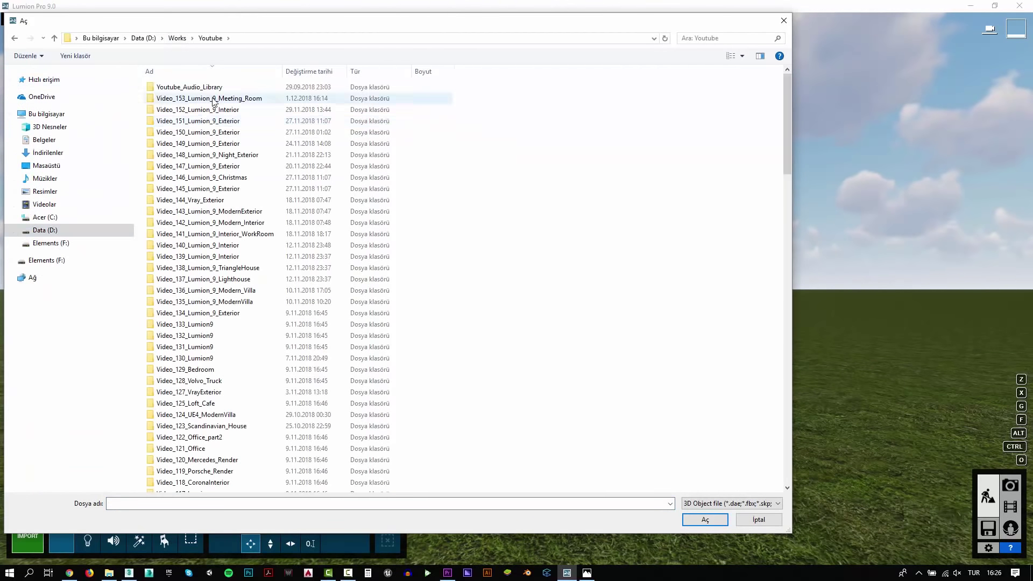
pyautogui.doubleClick(183, 98)
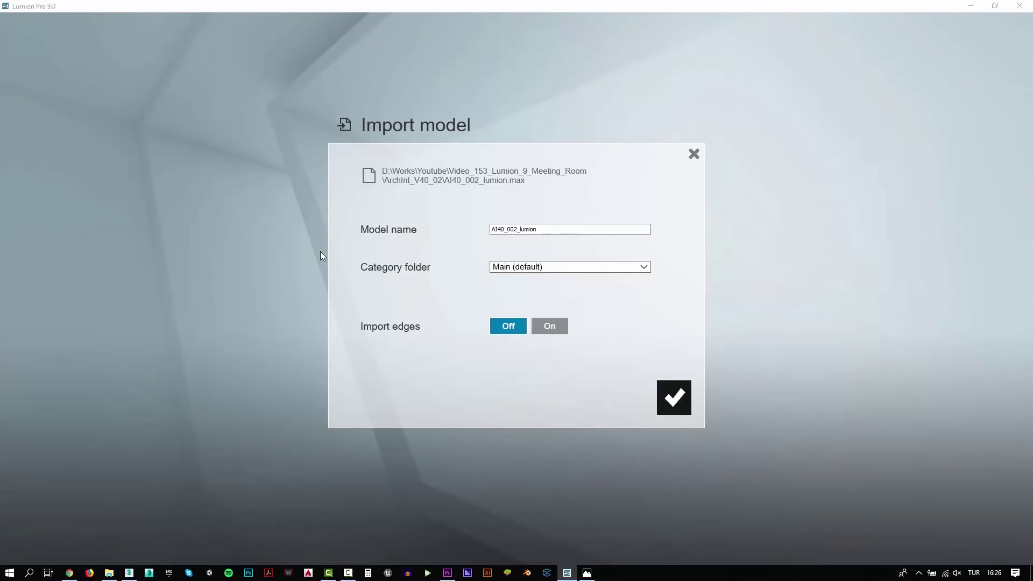
pyautogui.click(679, 397)
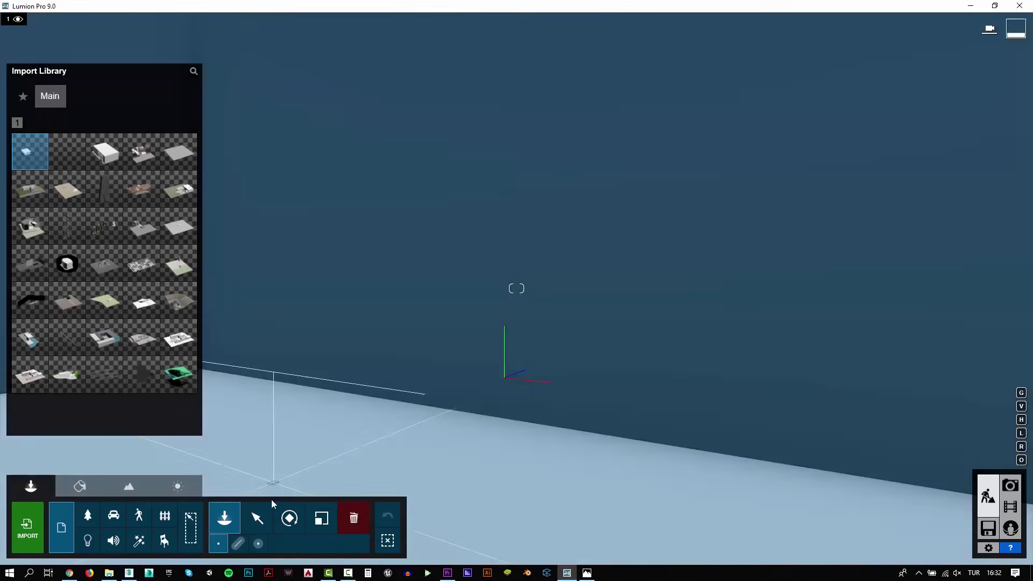
# Place the model in the Lumion scene, then give the 3ds Max floor slab a Shell modifier
pyautogui.click(257, 518)
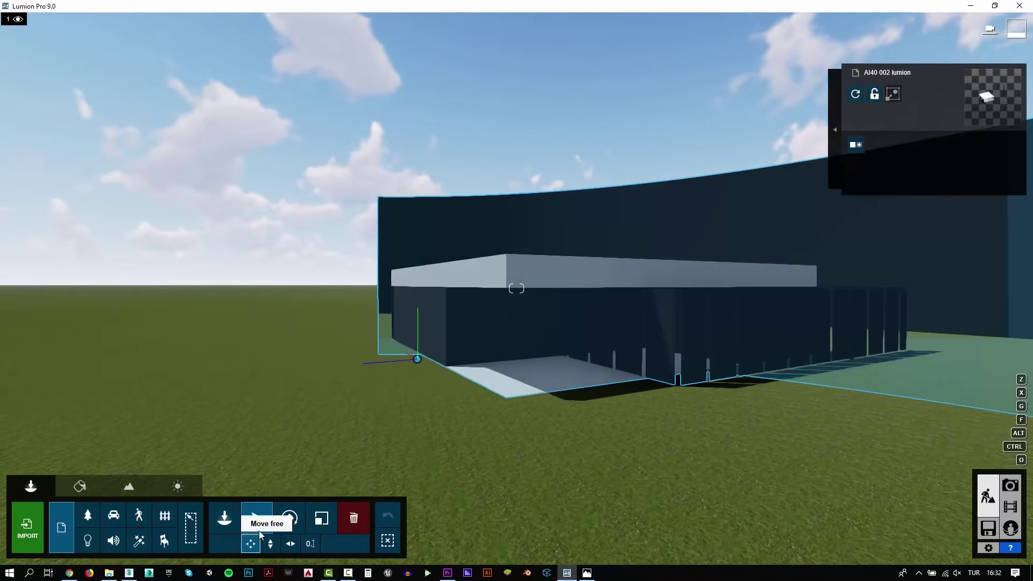
pyautogui.click(270, 544)
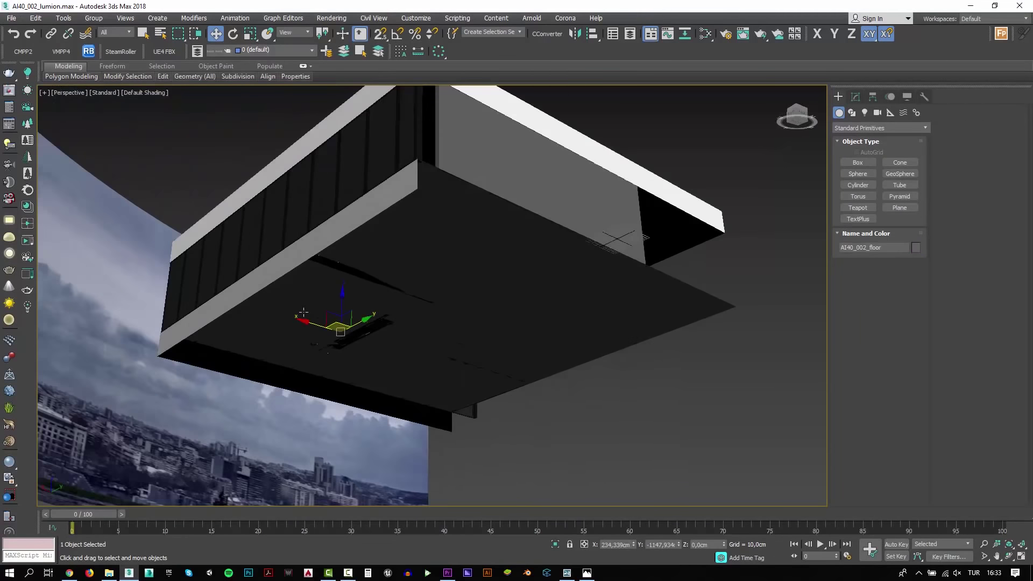
pyautogui.click(903, 184)
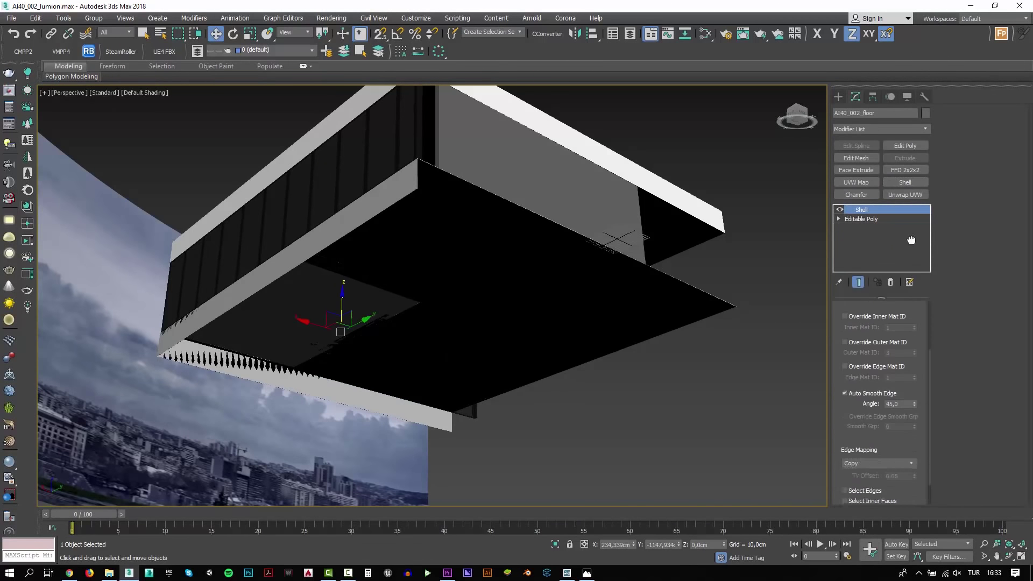
pyautogui.click(782, 325)
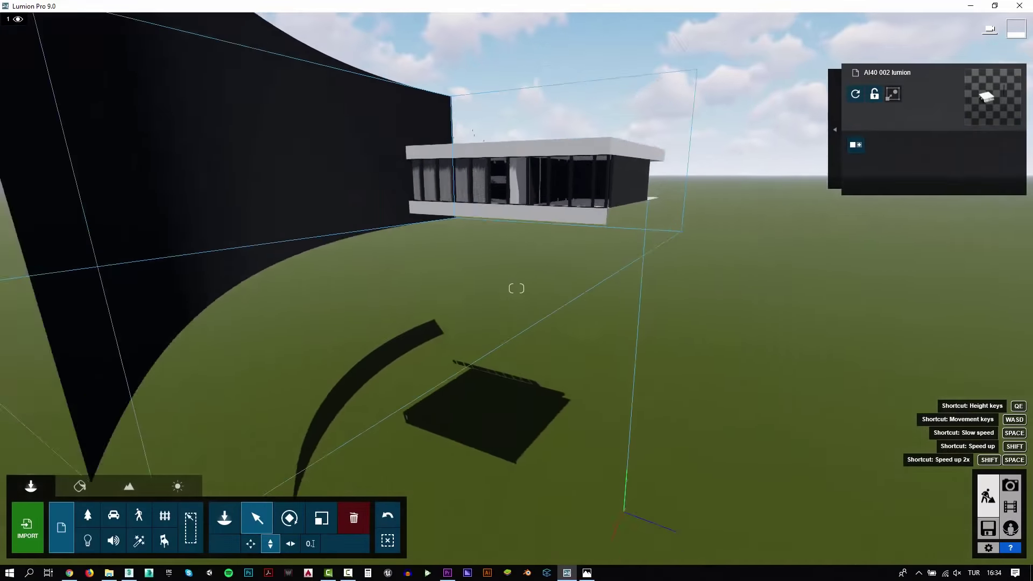
# Fly the camera into the meeting room, facing across the conference table
pyautogui.moveTo(516, 289); pyautogui.dragTo(241, 530, button='right')
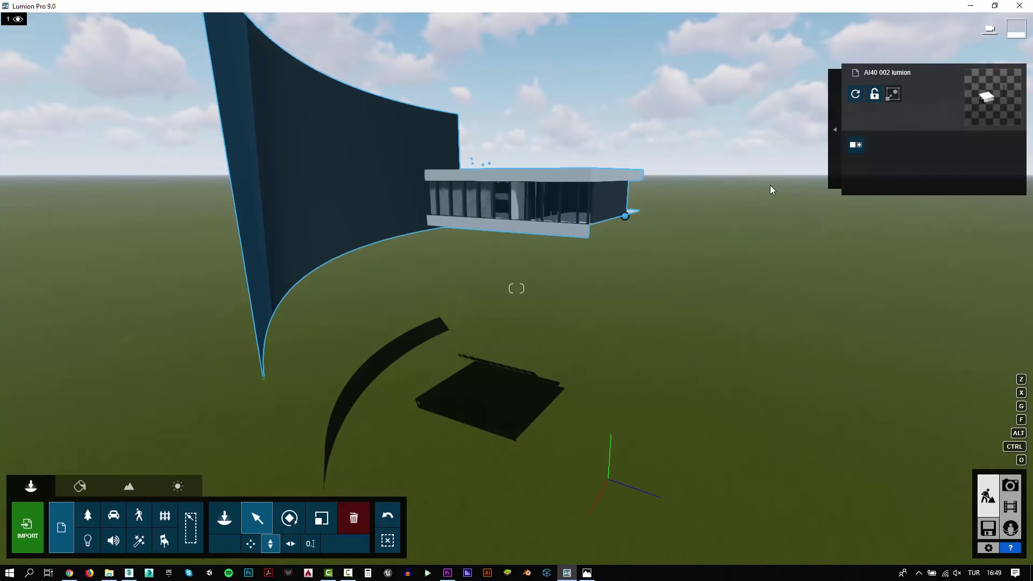
pyautogui.moveTo(516, 288); pyautogui.dragTo(517, 288, button='right')
pyautogui.press('r')
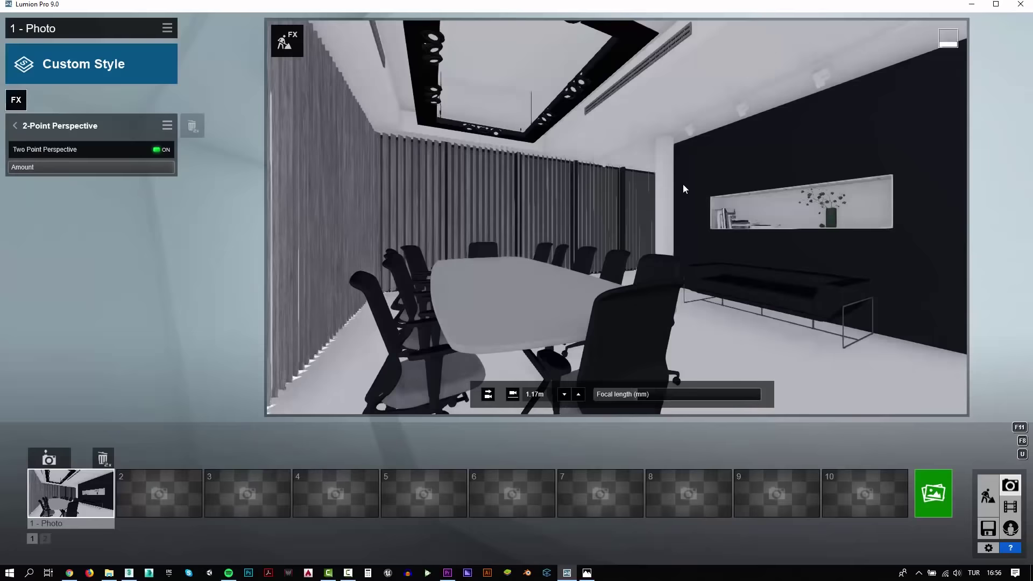
# Widen the focal length to about 15.8 mm and lower the camera to 1.07 m
pyautogui.moveTo(708, 221); pyautogui.dragTo(617, 216, button='right')
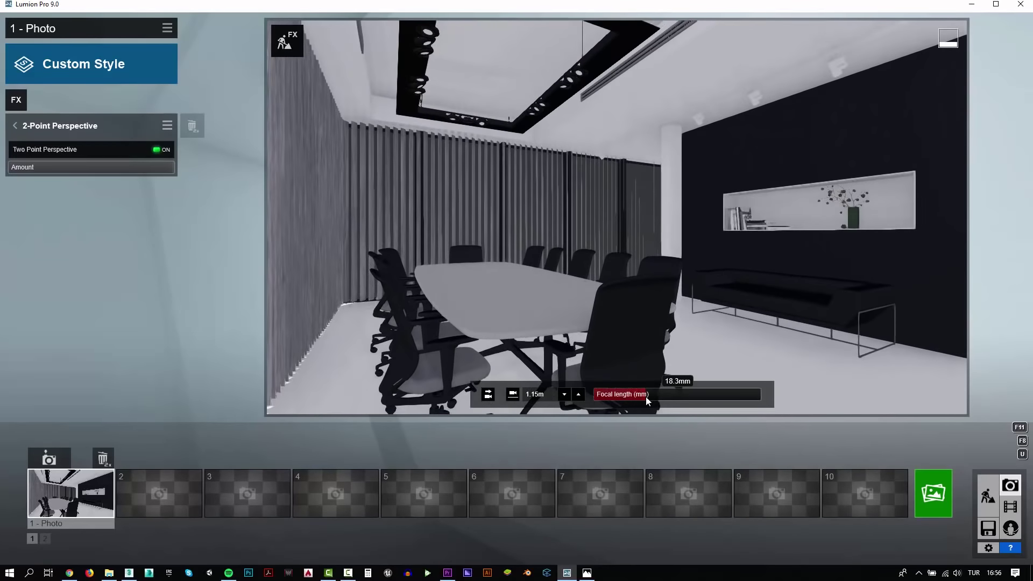
pyautogui.press('w')
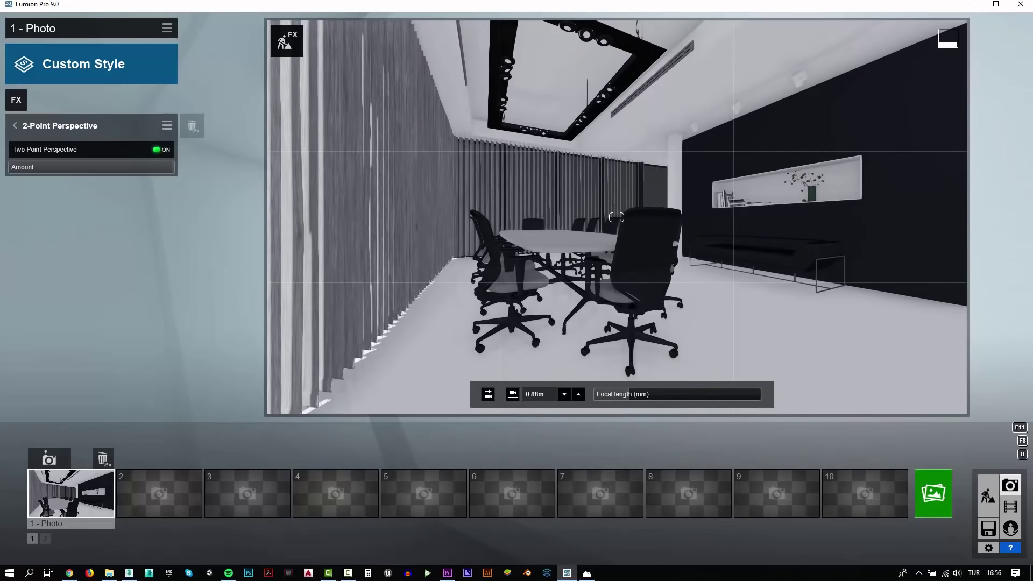
pyautogui.moveTo(617, 217); pyautogui.dragTo(616, 217, button='right')
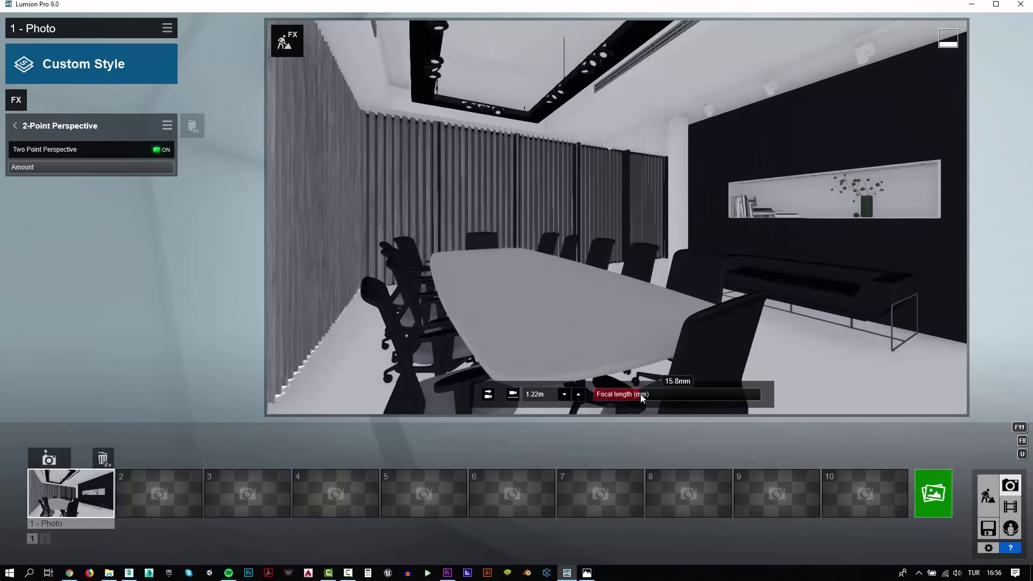
pyautogui.press('q')
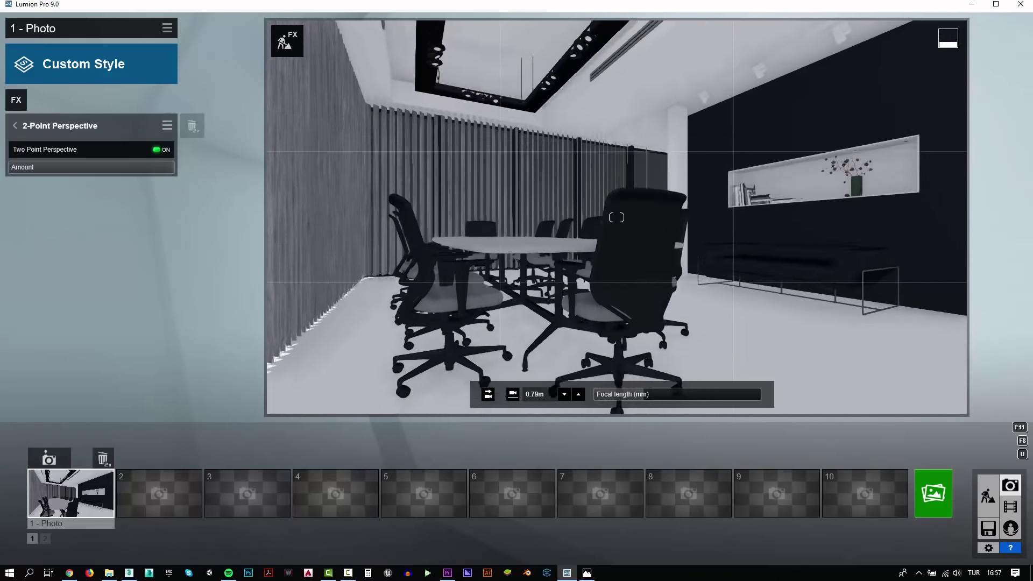
pyautogui.press('a')
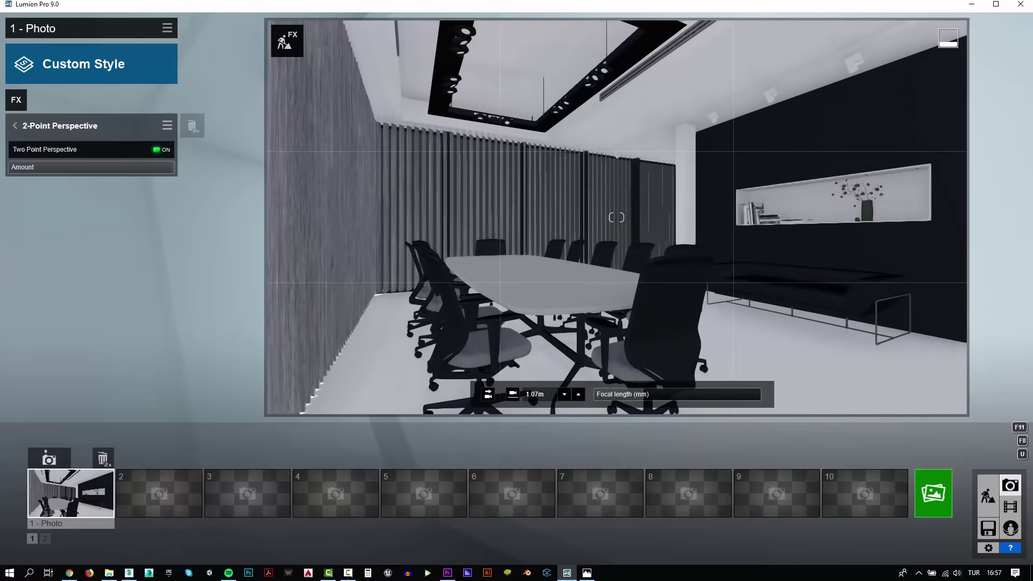
# Apply the Interior style preset to the photo
pyautogui.click(86, 64)
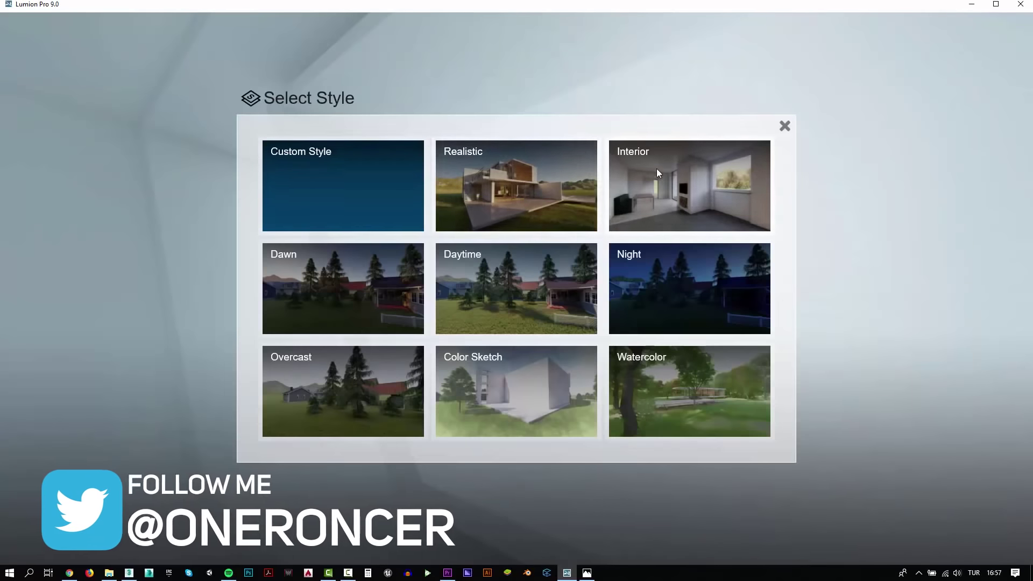
pyautogui.click(656, 168)
pyautogui.click(988, 495)
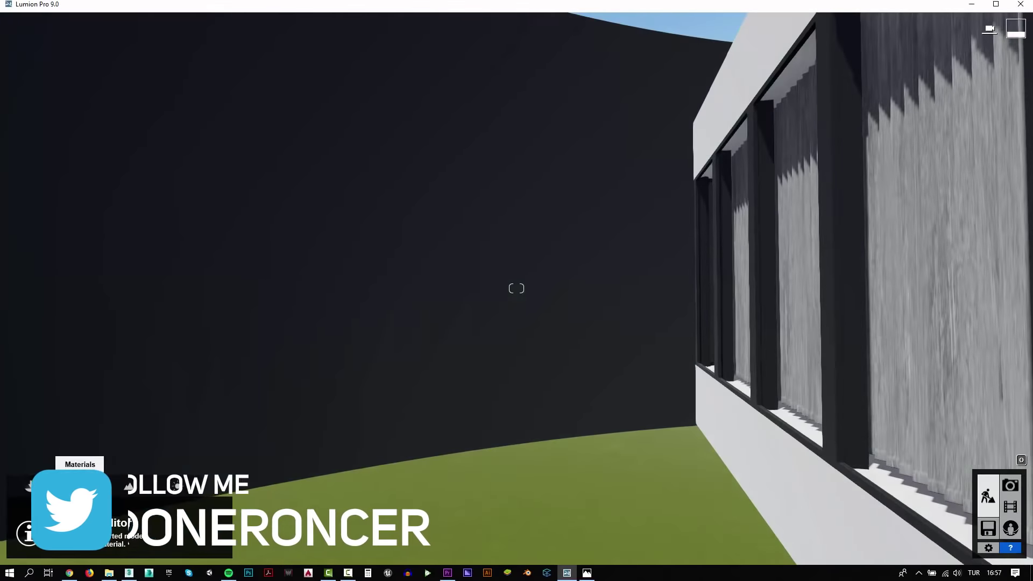
# Give the curved background wall a Standard material mapped with AI40_002_Background.jpg
pyautogui.click(80, 486)
pyautogui.click(264, 280)
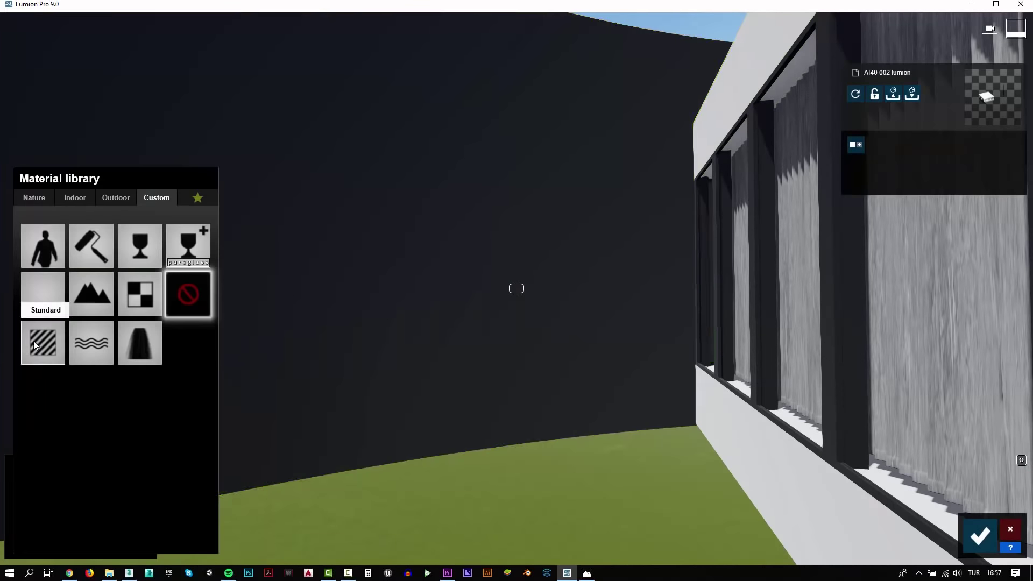
pyautogui.click(38, 342)
pyautogui.click(56, 311)
pyautogui.click(53, 349)
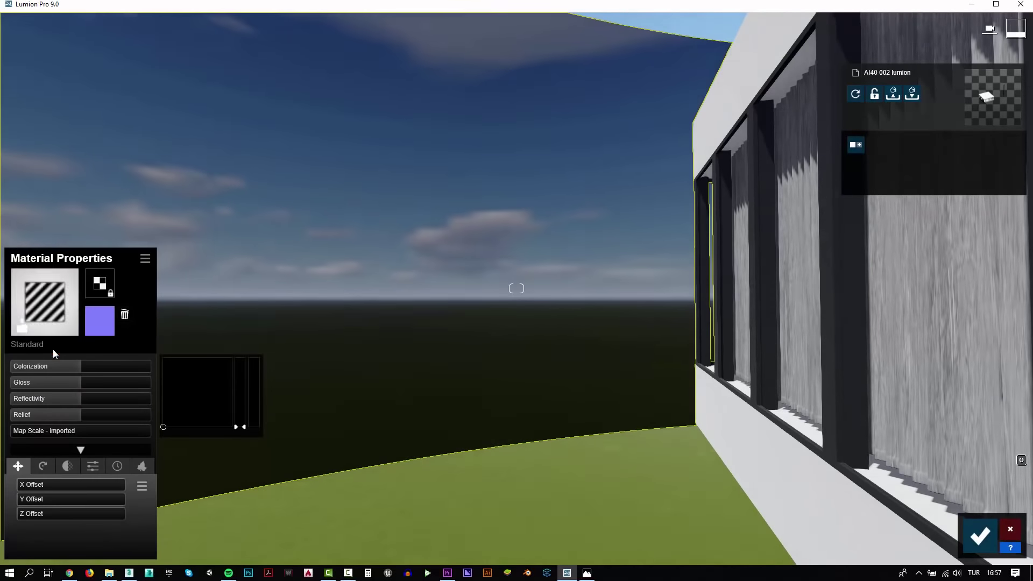
pyautogui.click(90, 293)
pyautogui.doubleClick(246, 92)
pyautogui.doubleClick(167, 87)
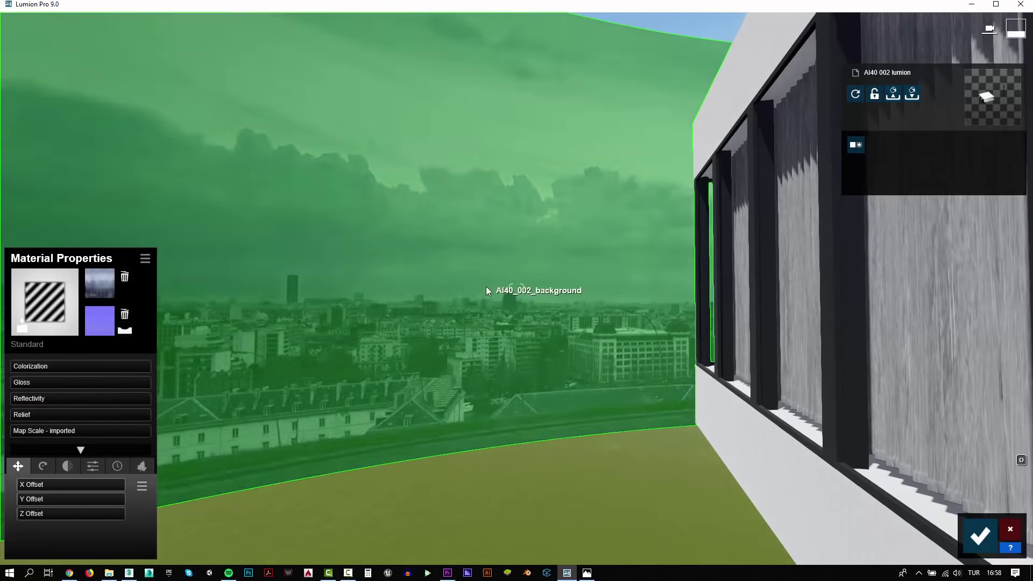
pyautogui.moveTo(486, 286)
pyautogui.mouseDown(button='right')
pyautogui.moveTo(516, 288)
pyautogui.moveTo(507, 344)
pyautogui.mouseUp(button='right')
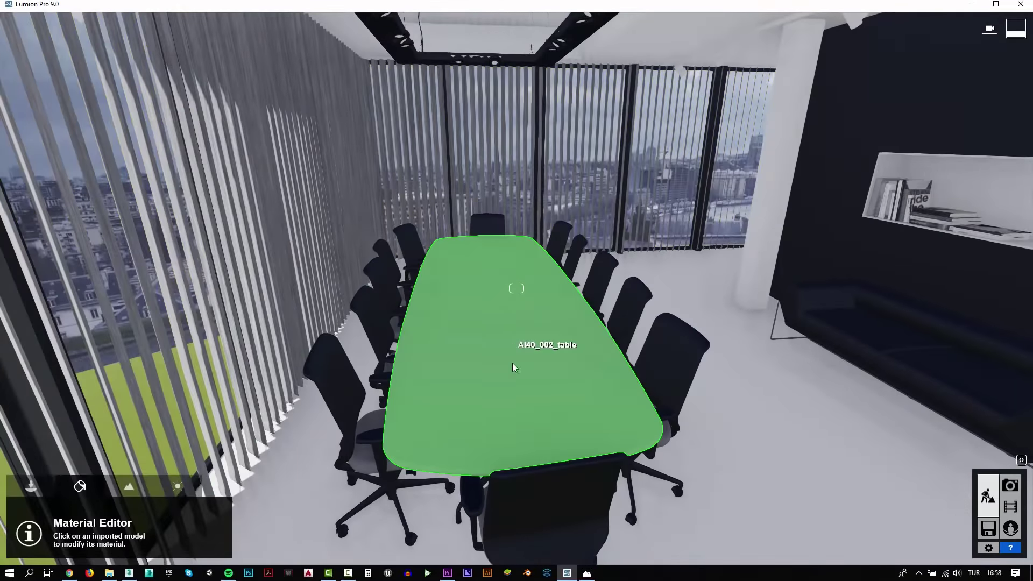
# Apply a Standard material with the wood texture colour map to the table
pyautogui.click(512, 363)
pyautogui.click(31, 349)
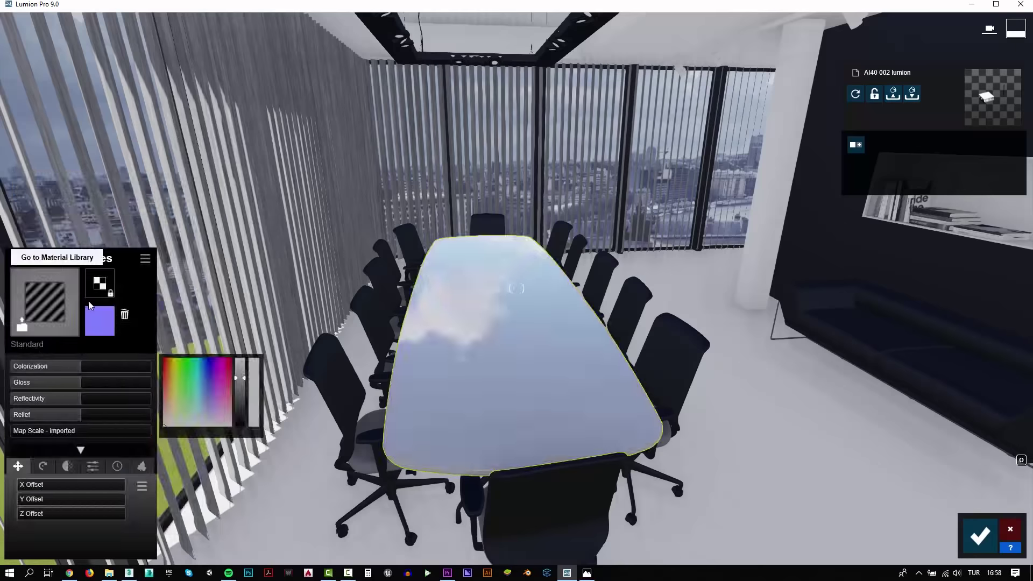
pyautogui.click(89, 301)
pyautogui.doubleClick(352, 177)
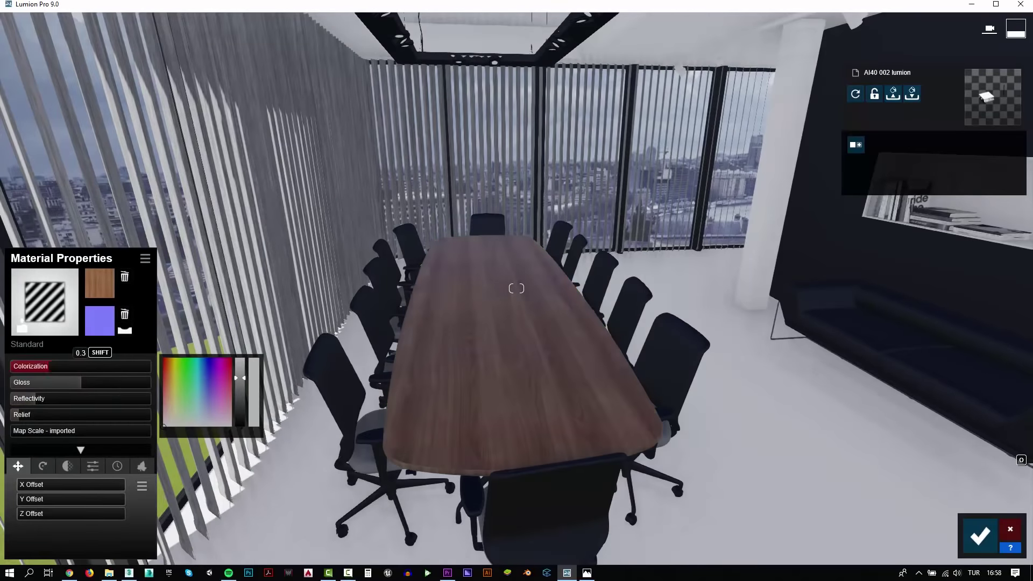
# Set the table's colorization to 0.3, adjust reflectivity, and raise gloss to 1.6
pyautogui.click(43, 382)
pyautogui.press('w')
pyautogui.press('s')
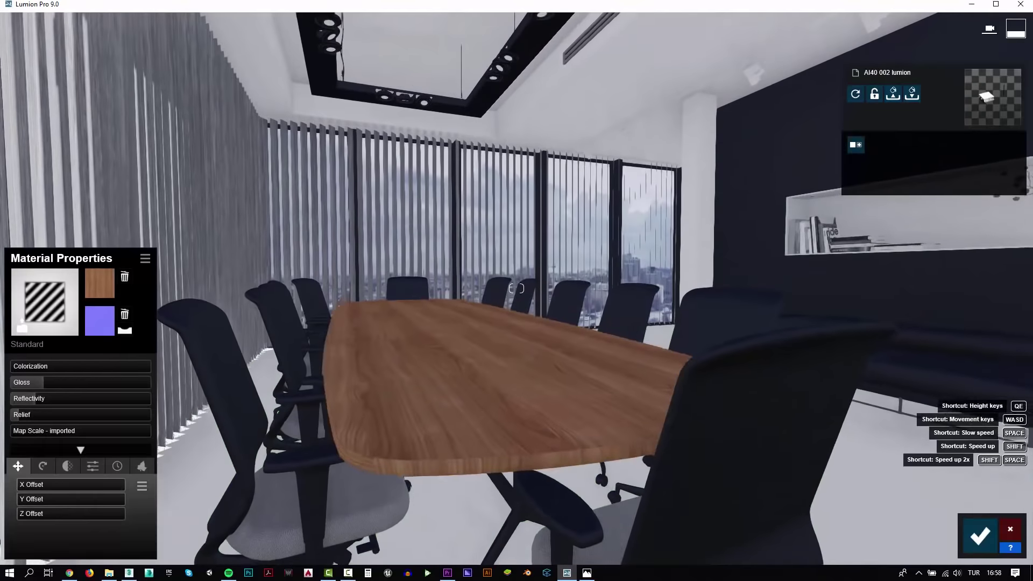
pyautogui.click(70, 399)
pyautogui.moveTo(64, 382)
pyautogui.mouseDown()
pyautogui.moveTo(154, 396)
pyautogui.moveTo(112, 394)
pyautogui.mouseUp()
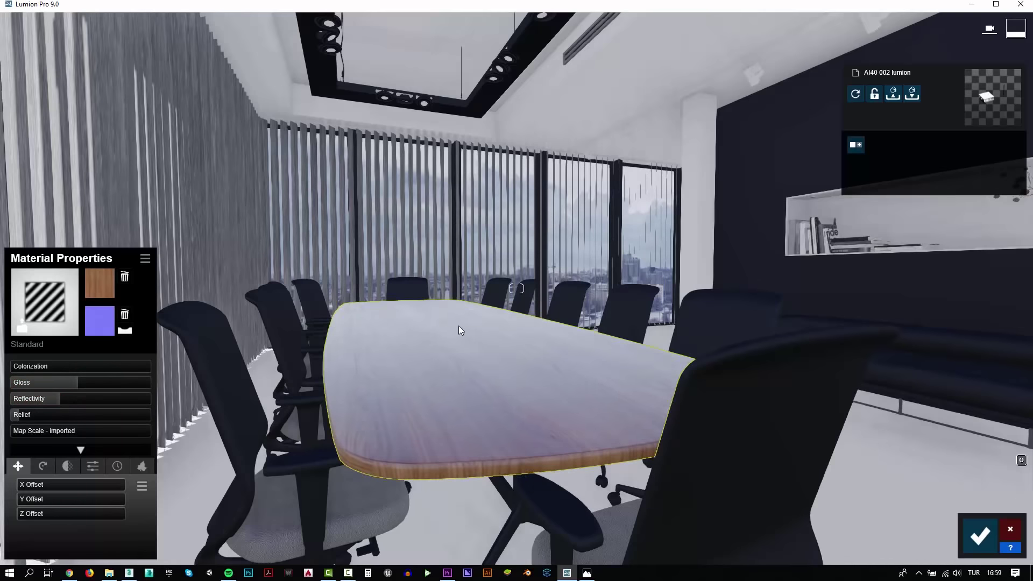
pyautogui.moveTo(458, 324); pyautogui.dragTo(447, 302, button='right')
# Give the floor a Standard material with the grey carpet texture and inspect it
pyautogui.press('s')
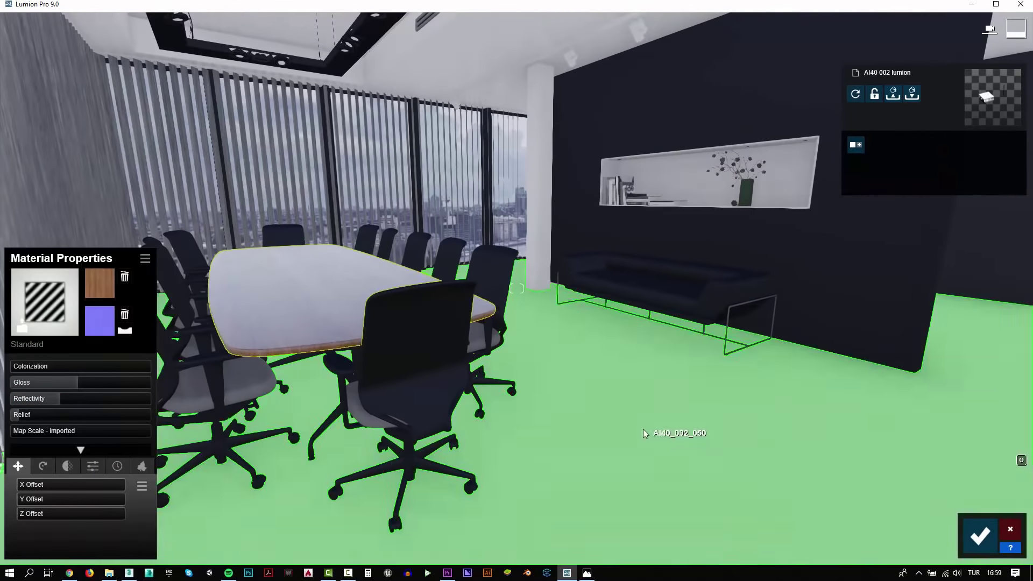
pyautogui.click(668, 427)
pyautogui.click(46, 347)
pyautogui.click(97, 284)
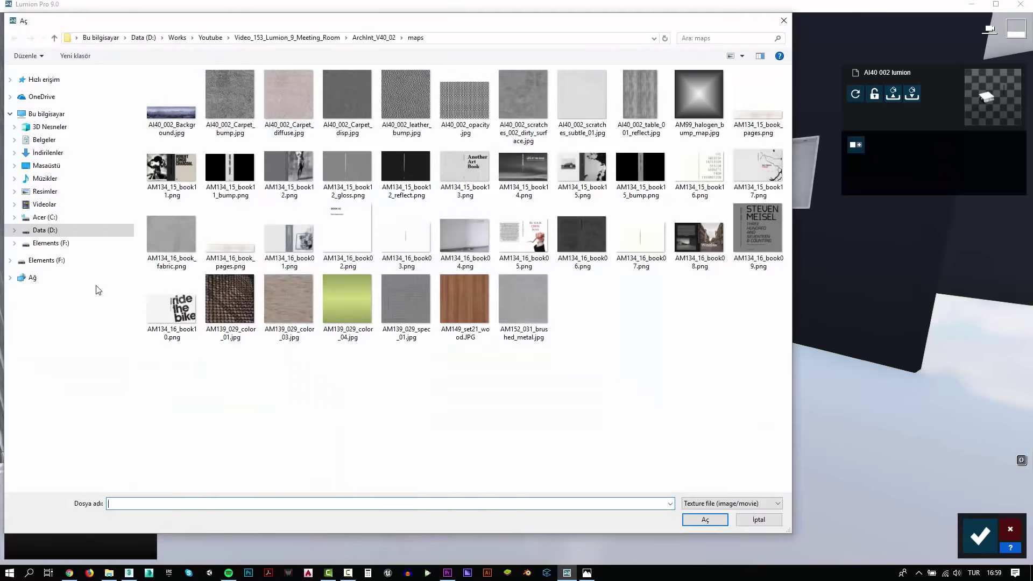
pyautogui.doubleClick(296, 89)
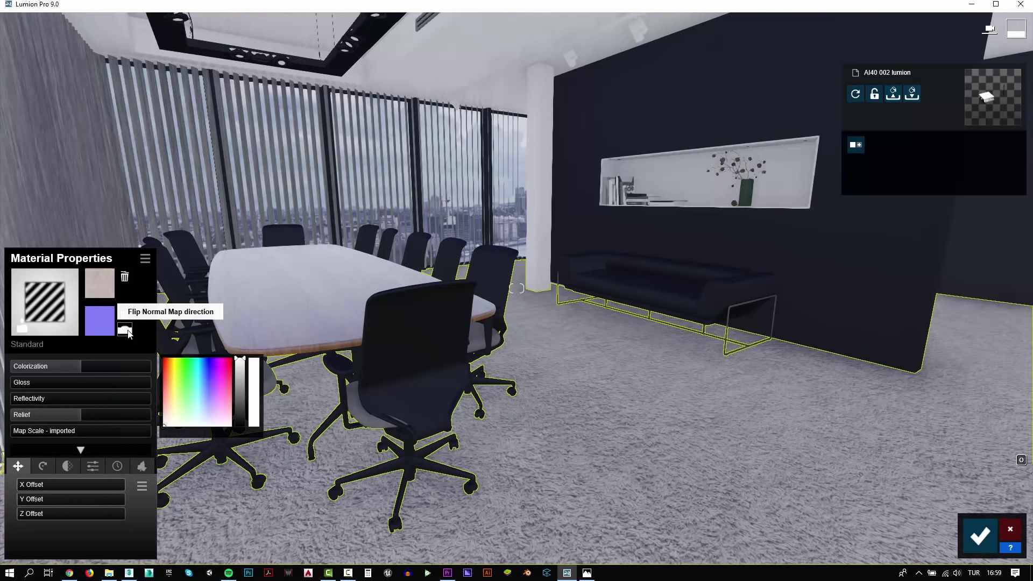
pyautogui.moveTo(506, 352); pyautogui.dragTo(516, 288, button='right')
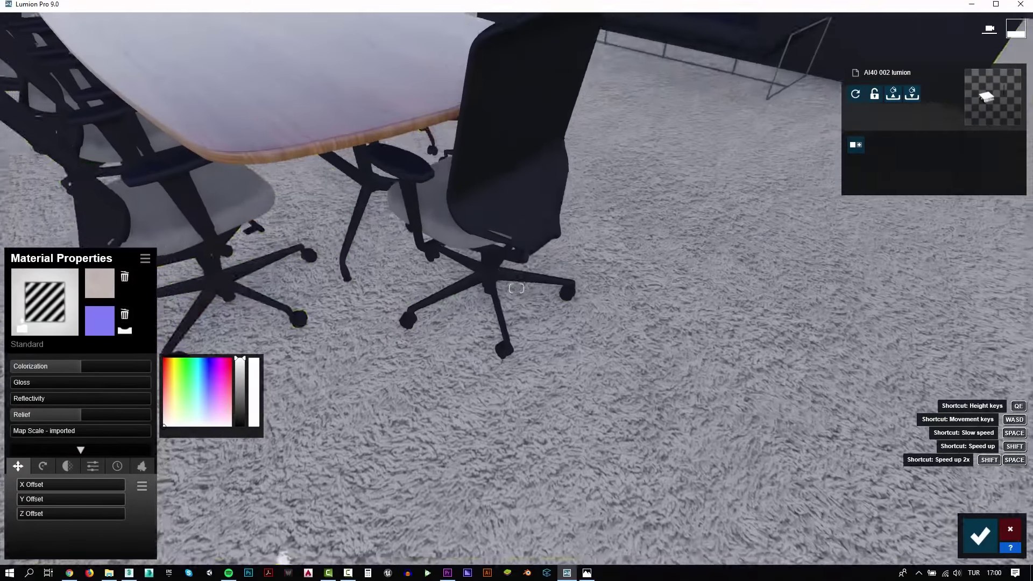
pyautogui.moveTo(516, 288); pyautogui.dragTo(483, 278, button='right')
# Apply the indoor Chrome metal material to the chair bases
pyautogui.click(483, 278)
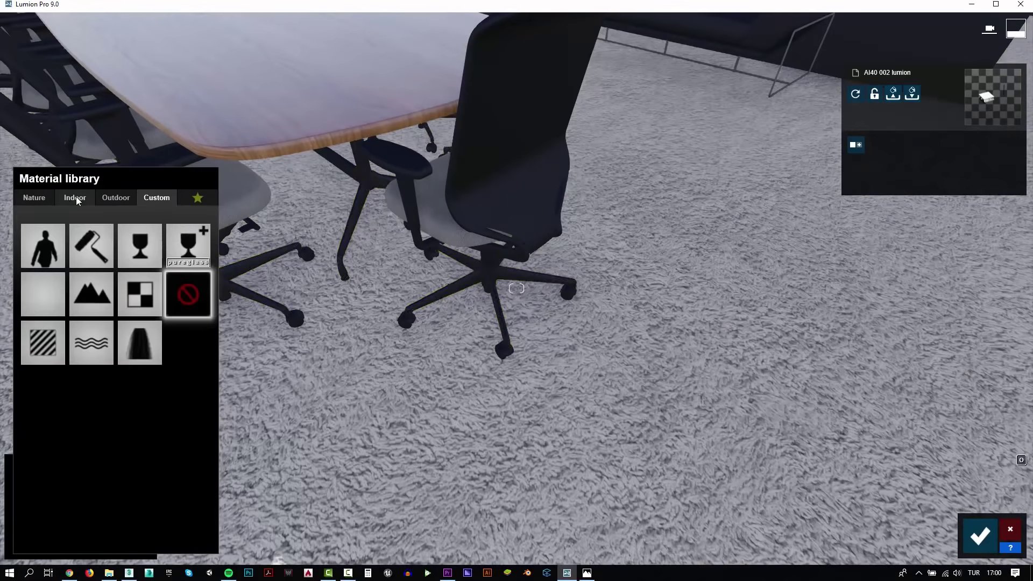
pyautogui.click(75, 197)
pyautogui.click(161, 231)
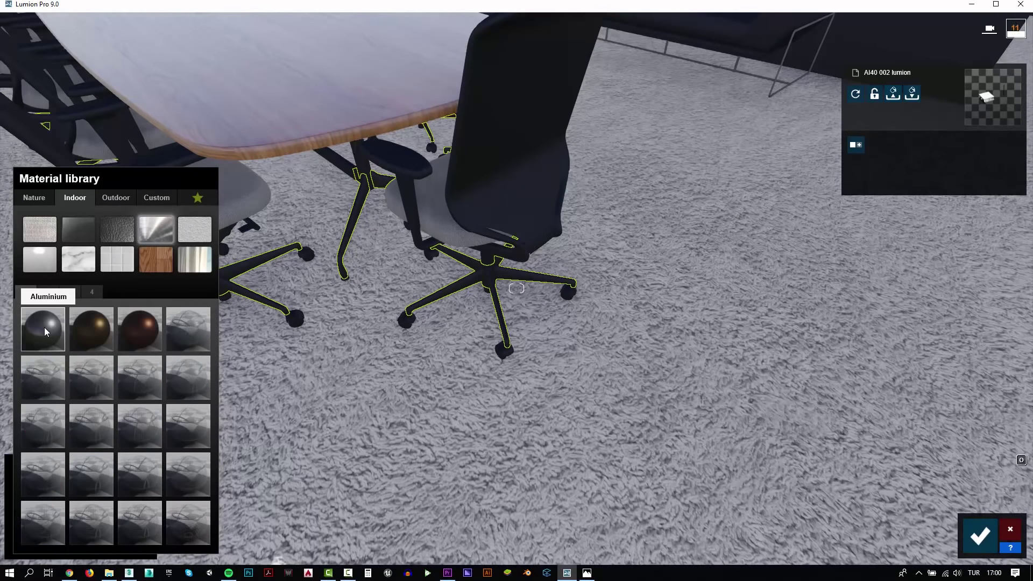
pyautogui.click(54, 291)
pyautogui.click(183, 469)
pyautogui.click(979, 535)
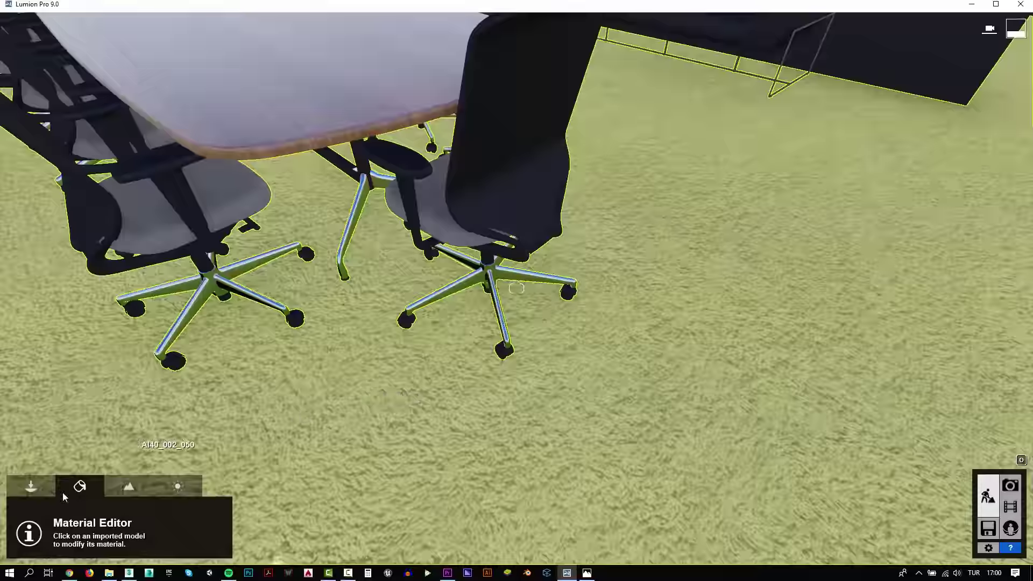
# Place a reflection control sphere beside the chair, then return to the wide view
pyautogui.click(30, 486)
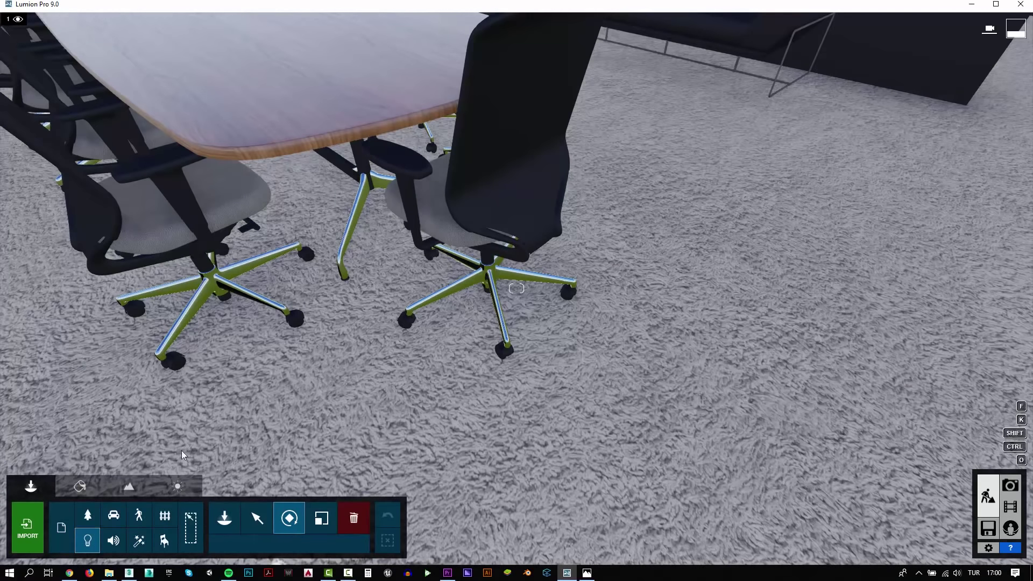
pyautogui.click(218, 543)
pyautogui.click(143, 150)
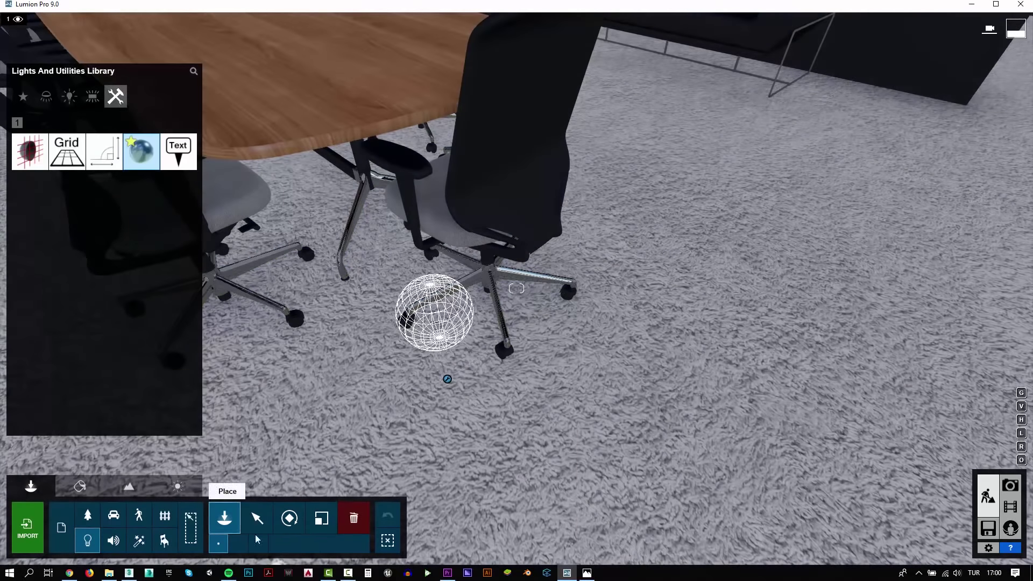
pyautogui.click(456, 383)
pyautogui.hotkey('shift', '1')
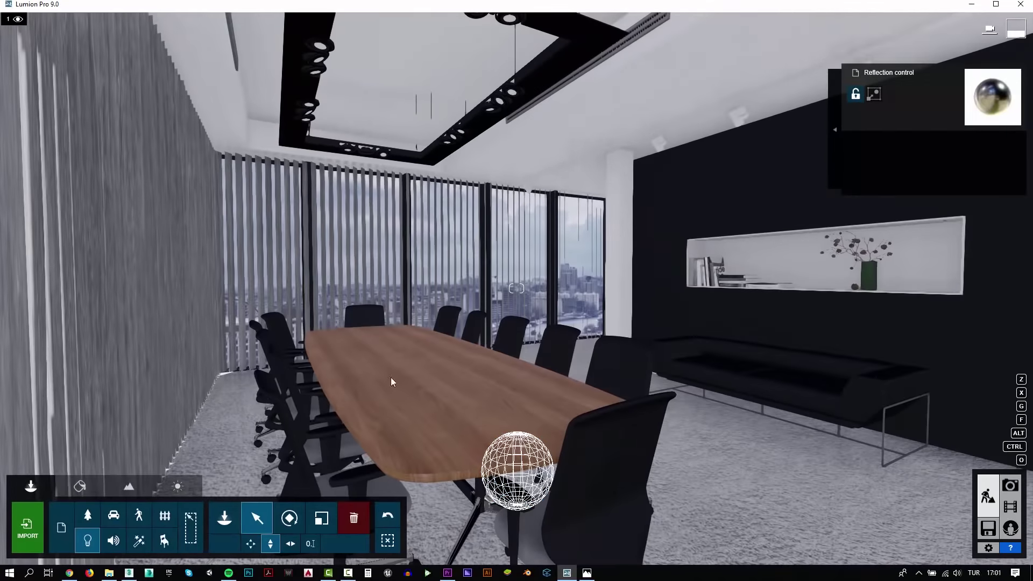
# Set the table material's gloss to 1.7
pyautogui.click(80, 486)
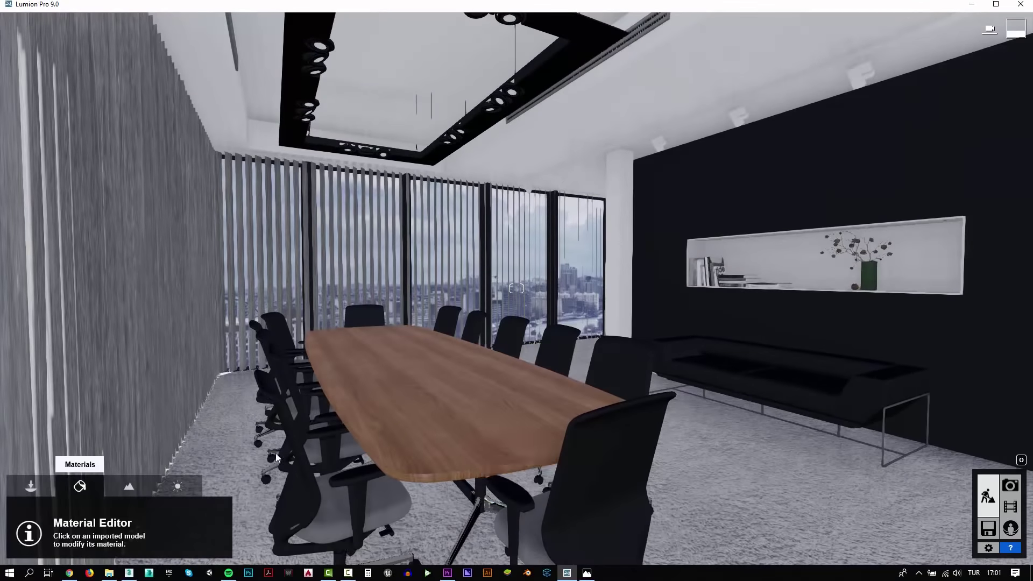
pyautogui.click(430, 410)
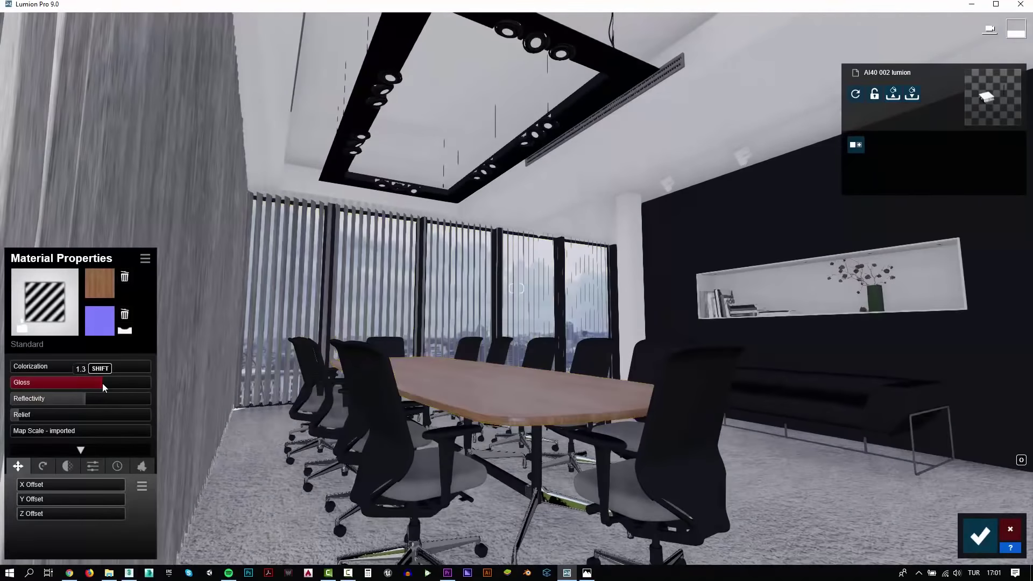
pyautogui.moveTo(102, 383); pyautogui.dragTo(137, 383)
pyautogui.moveTo(136, 383); pyautogui.dragTo(16, 424, button='right')
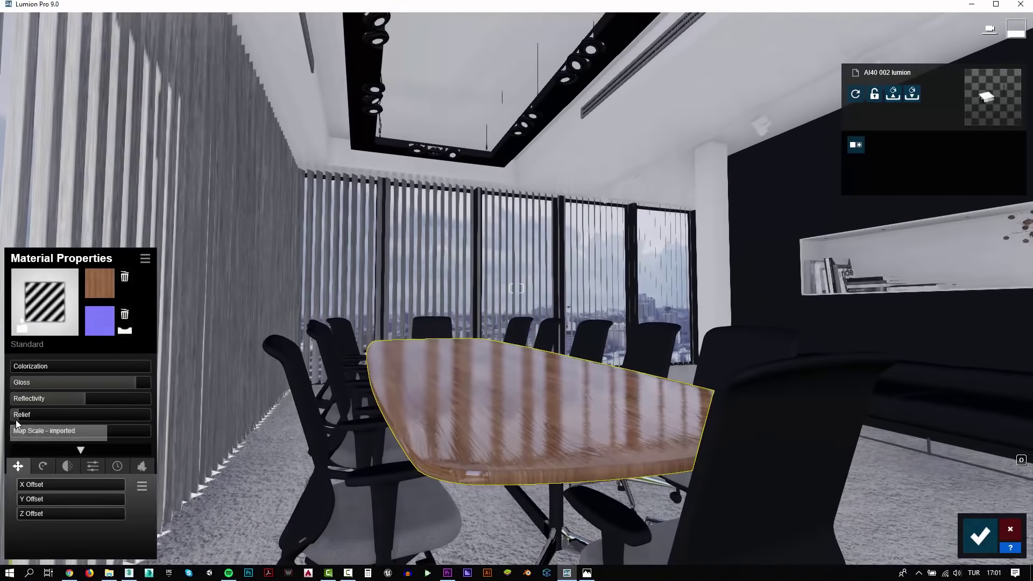
pyautogui.click(129, 384)
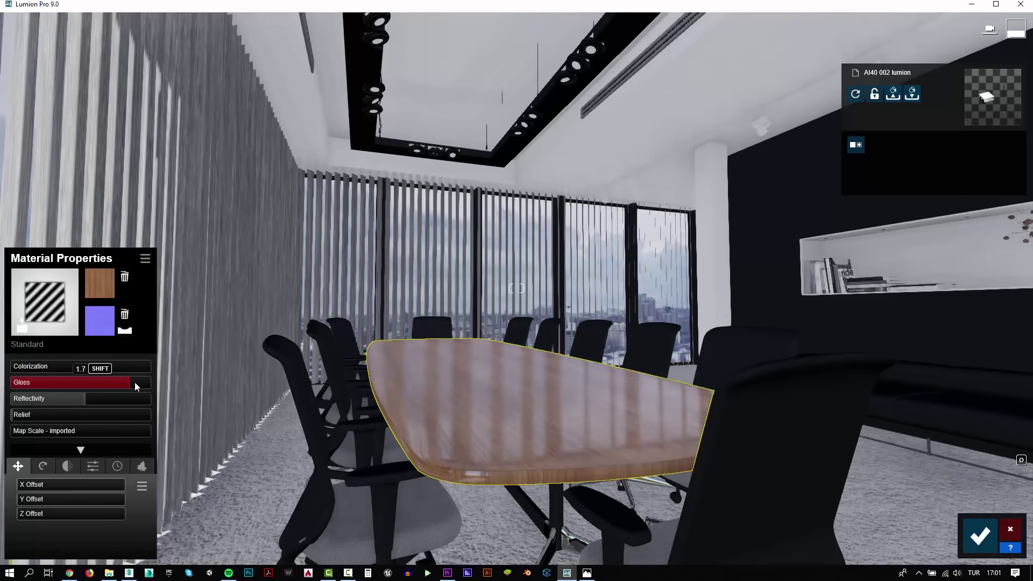
pyautogui.moveTo(516, 288); pyautogui.dragTo(516, 288, button='right')
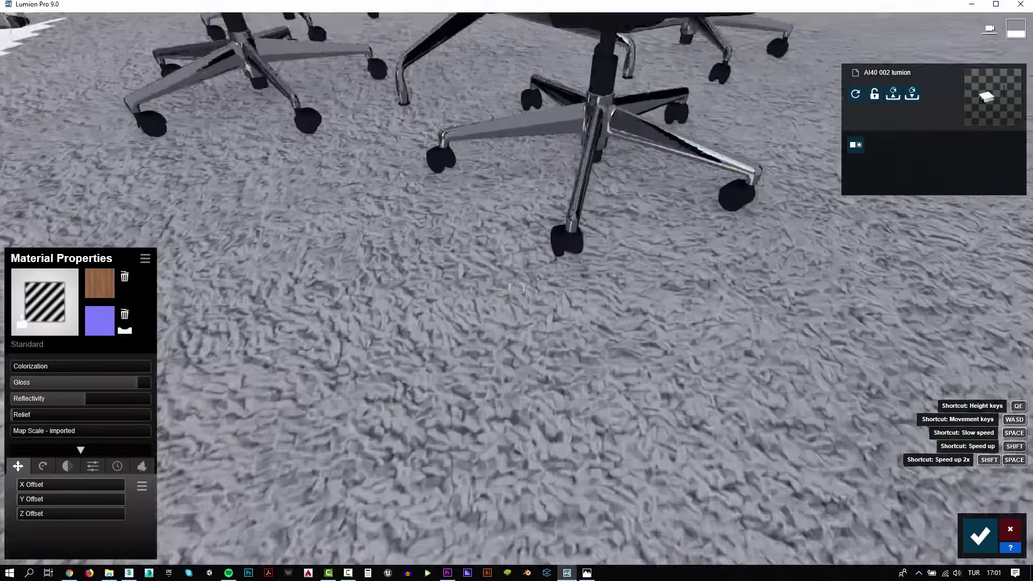
# Give the chair wheels Plastic Glossy 006 with colorization maxed to black
pyautogui.click(554, 307)
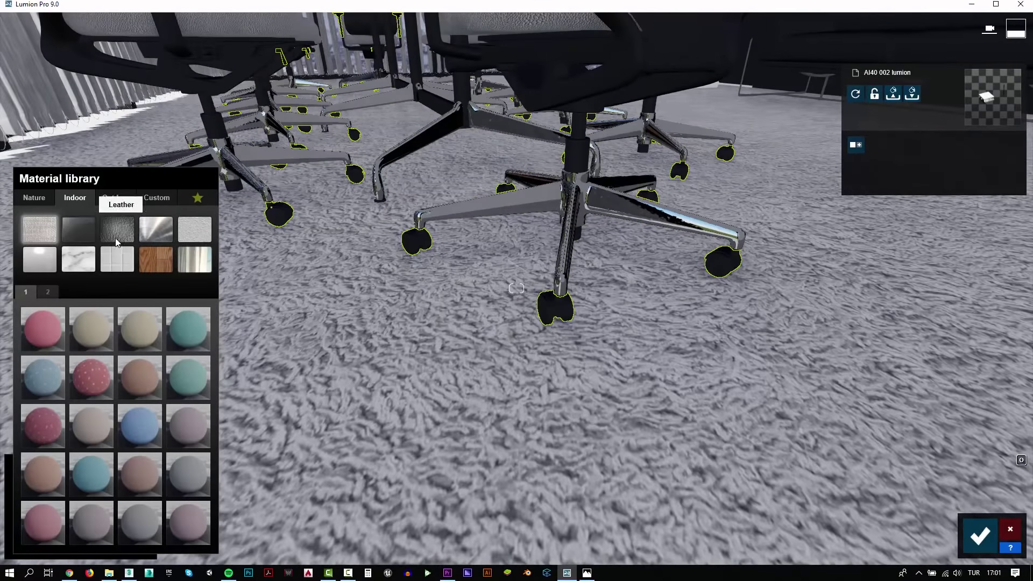
pyautogui.click(37, 265)
pyautogui.click(47, 291)
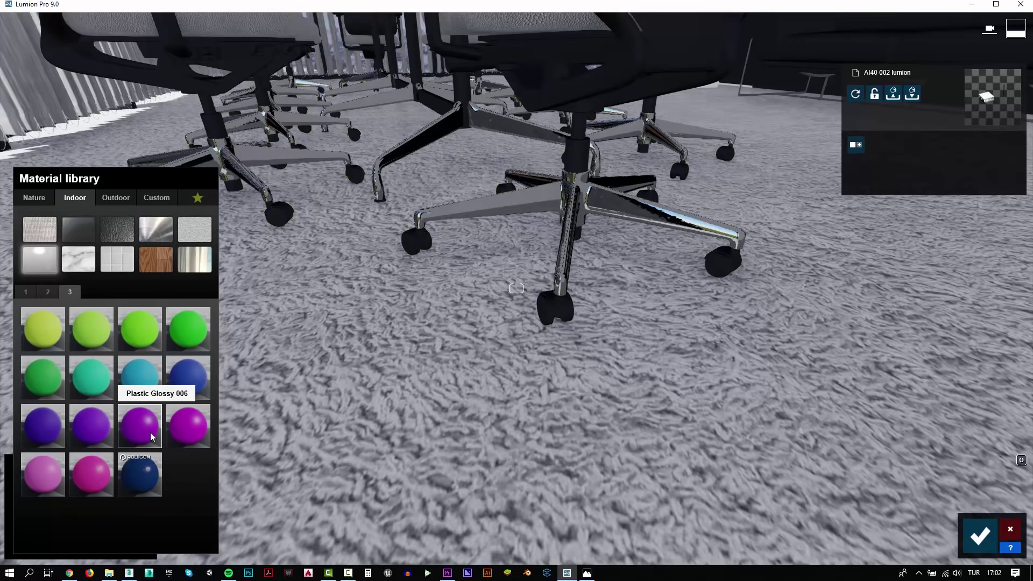
pyautogui.click(140, 425)
pyautogui.click(121, 366)
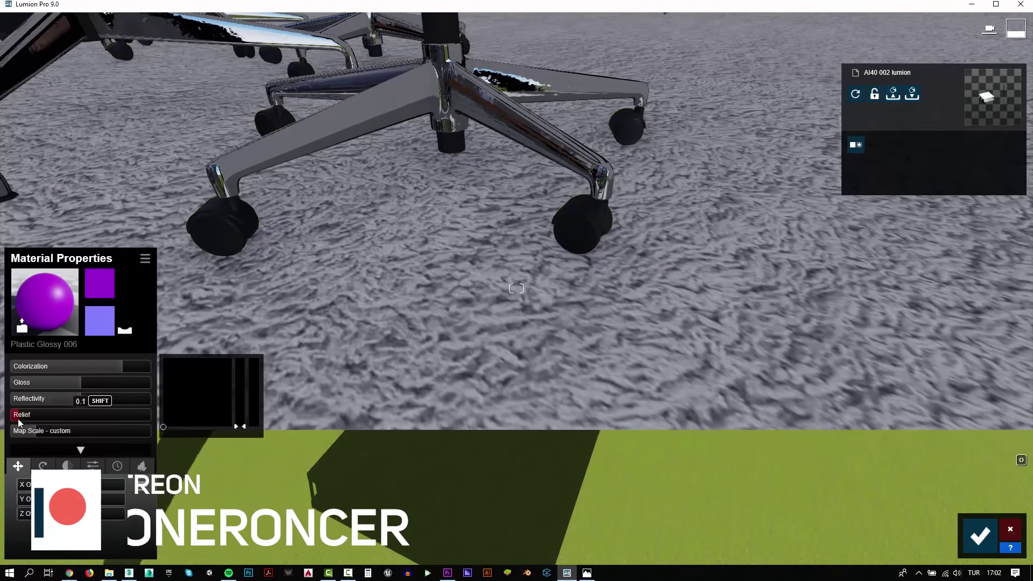
pyautogui.click(141, 365)
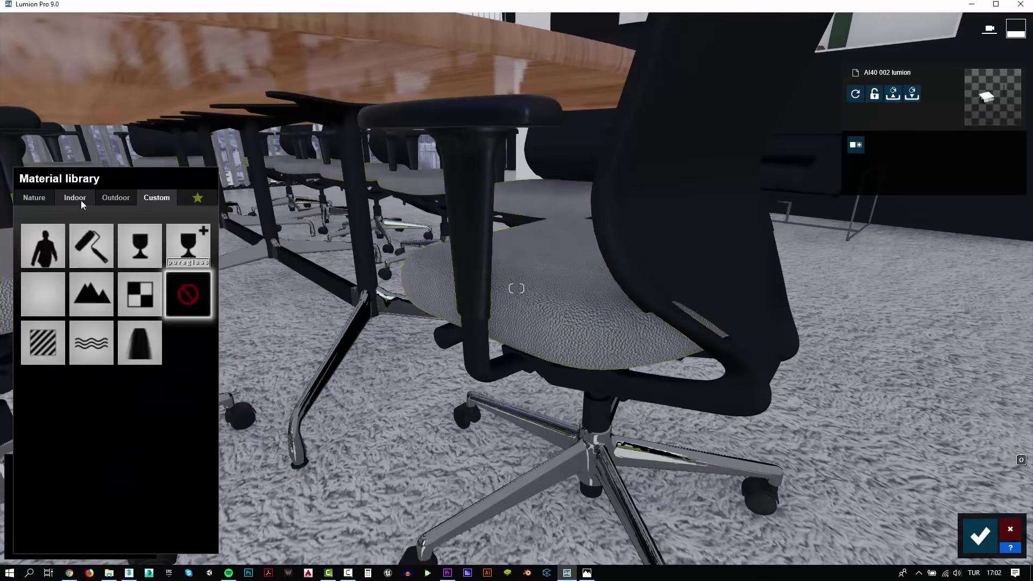
# Apply Indoor Leather 006C 1024 to the chair seats and raise its gloss
pyautogui.click(81, 201)
pyautogui.click(119, 237)
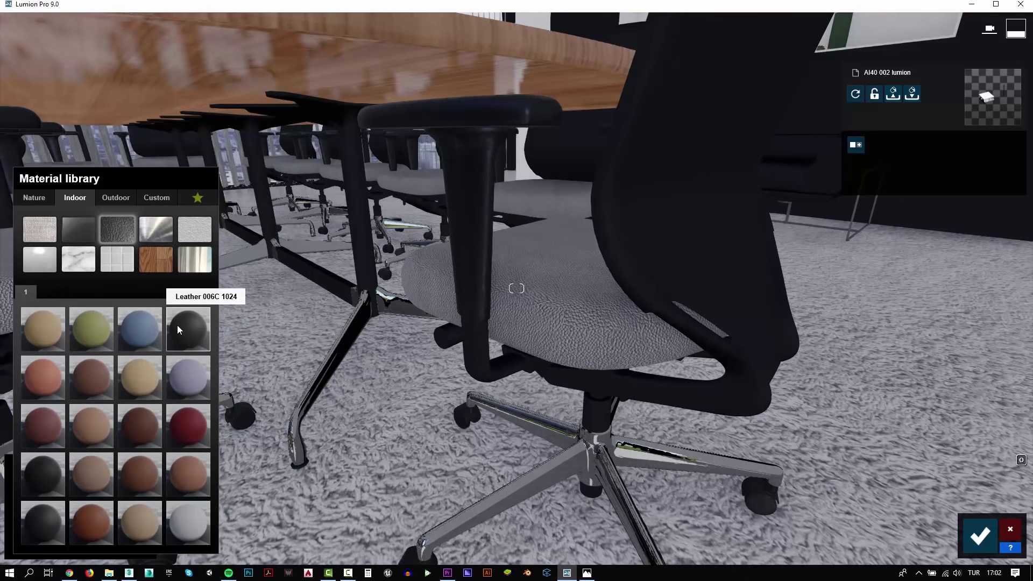
pyautogui.click(178, 328)
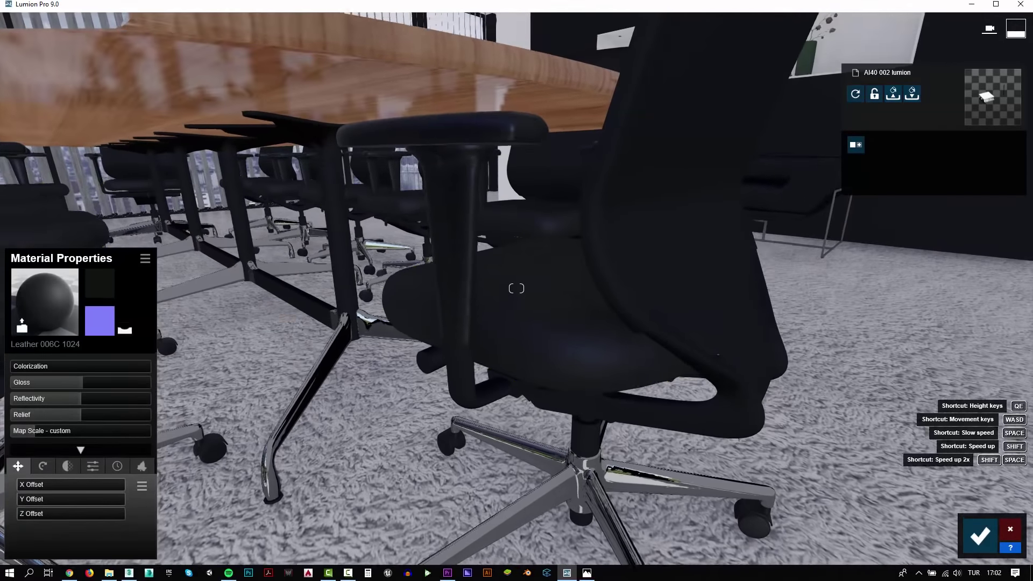
pyautogui.moveTo(43, 382); pyautogui.dragTo(125, 380)
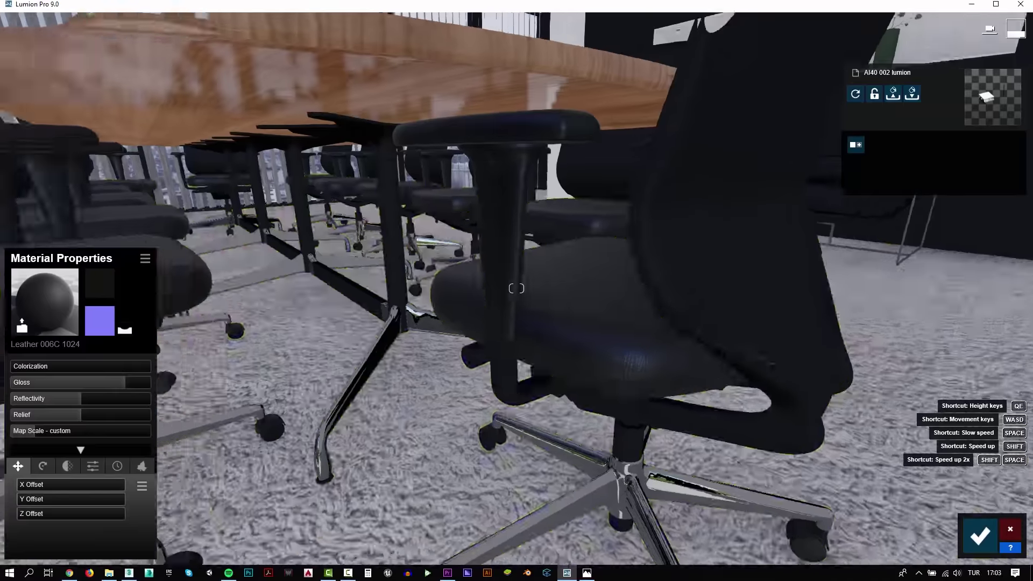
pyautogui.moveTo(124, 379); pyautogui.dragTo(125, 379, button='right')
# Select the chair armrests and reposition the view to overlook table and chairs
pyautogui.click(491, 273)
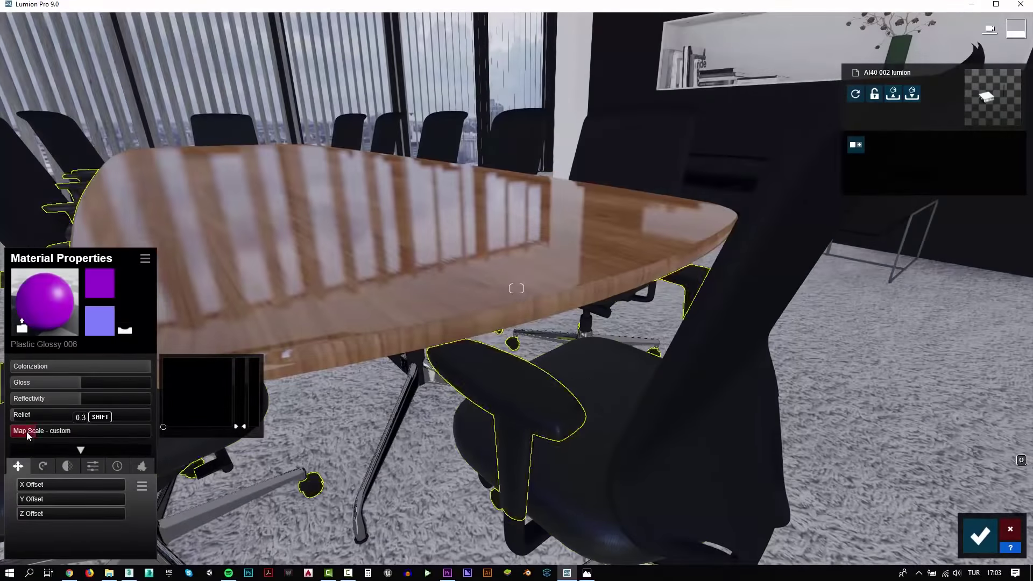
pyautogui.moveTo(34, 431); pyautogui.dragTo(34, 430, button='right')
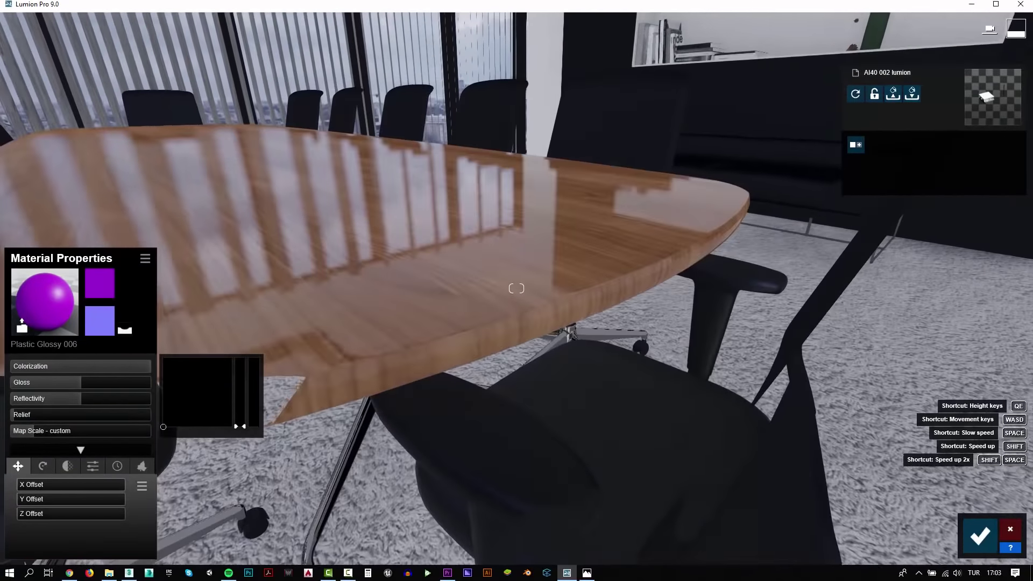
pyautogui.hotkey('shift', 'a')
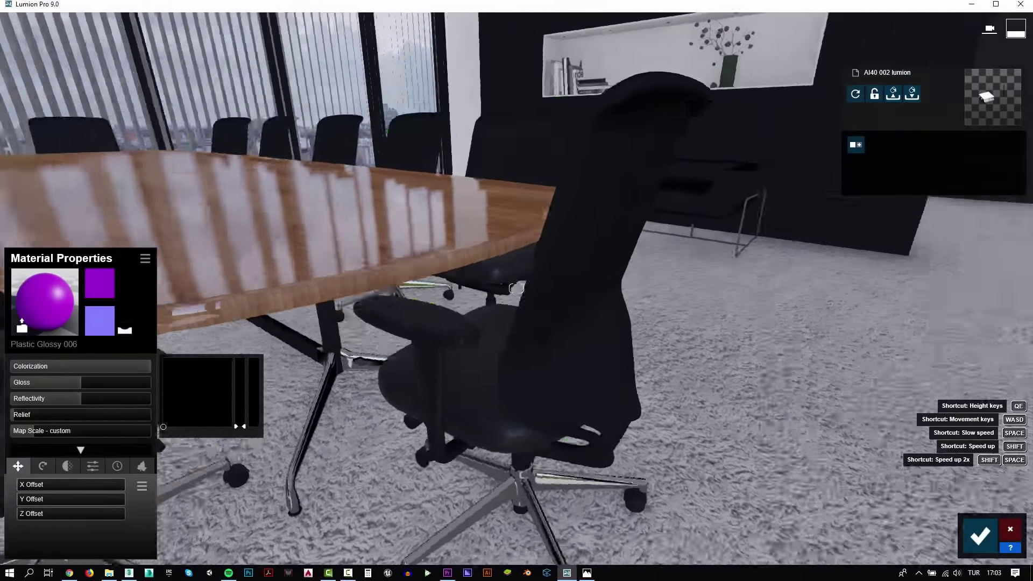
# Give the chair backrest a Standard material with a finer-scaled mesh pattern map
pyautogui.moveTo(408, 314); pyautogui.dragTo(408, 315, button='right')
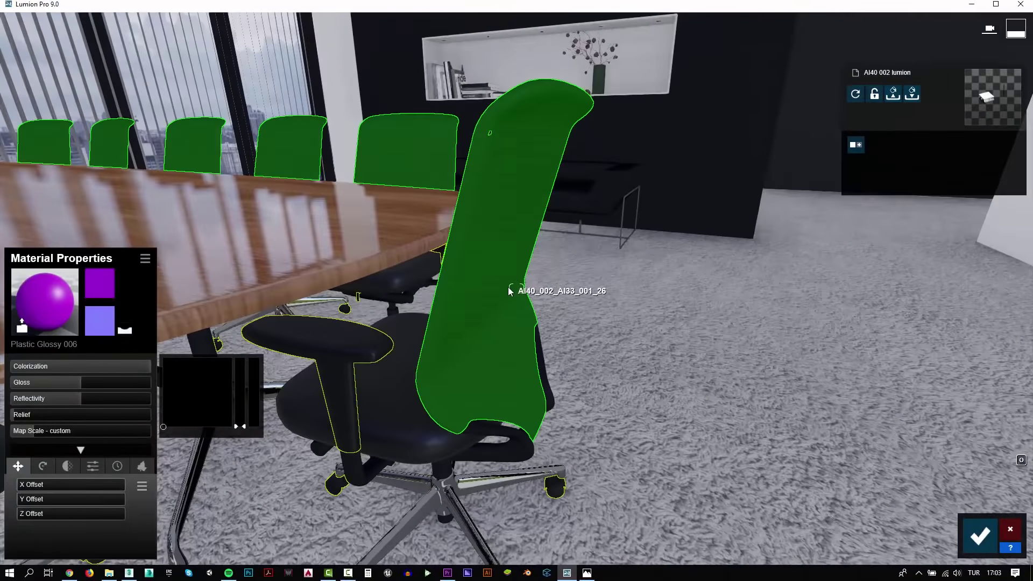
pyautogui.moveTo(499, 296); pyautogui.dragTo(499, 296, button='right')
pyautogui.click(499, 296)
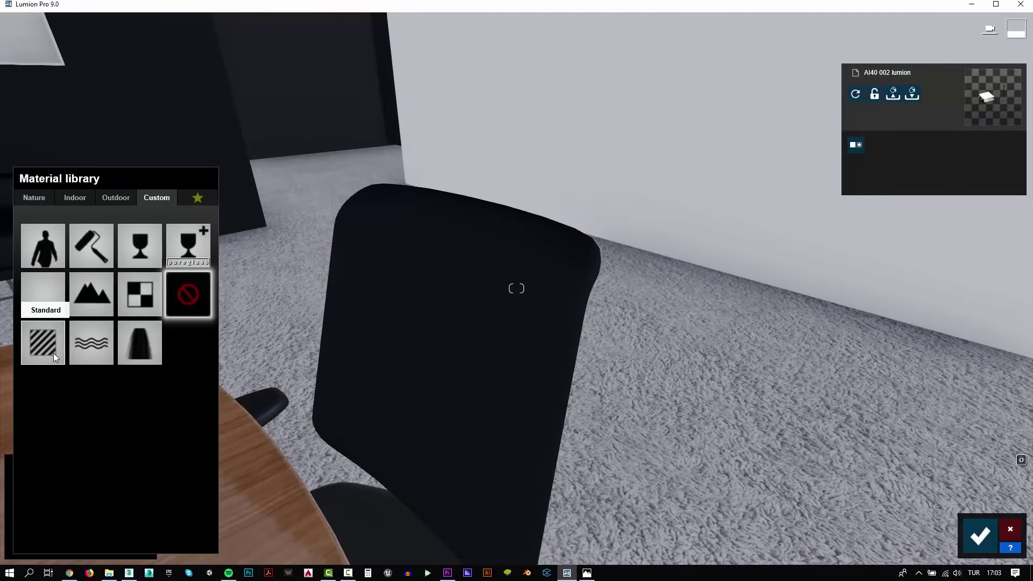
pyautogui.click(54, 352)
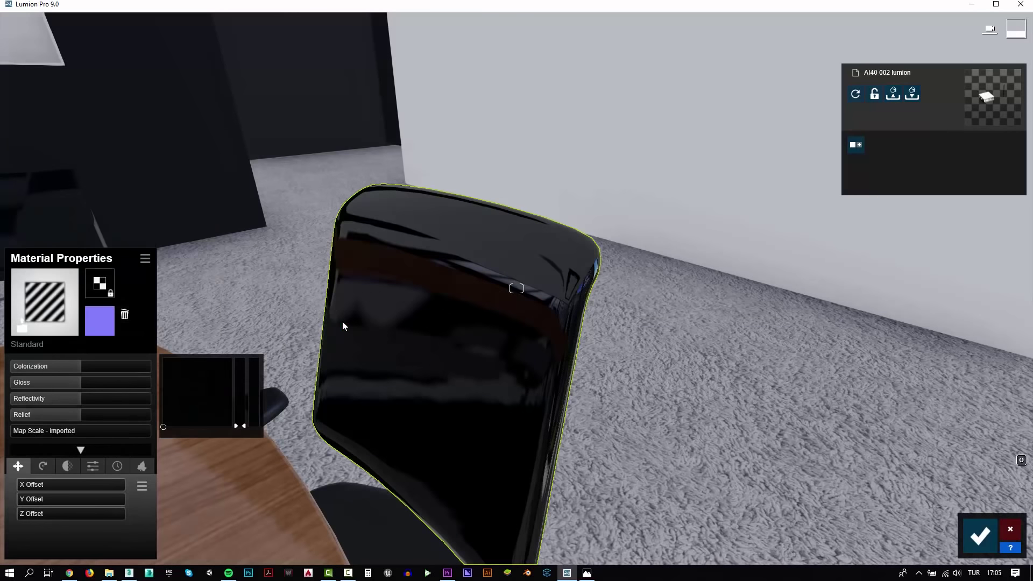
pyautogui.click(93, 292)
pyautogui.doubleClick(467, 98)
pyautogui.moveTo(53, 431); pyautogui.dragTo(34, 430)
# Enable transparency on the backrest mesh and raise it slightly for a see-through look
pyautogui.click(15, 498)
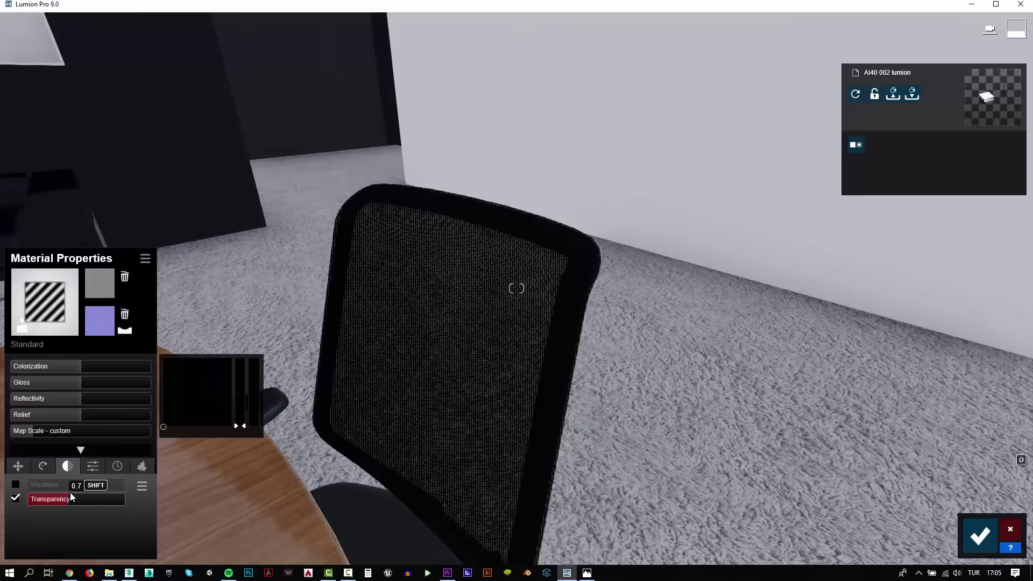
pyautogui.moveTo(70, 492); pyautogui.dragTo(70, 492, button='right')
pyautogui.moveTo(80, 431)
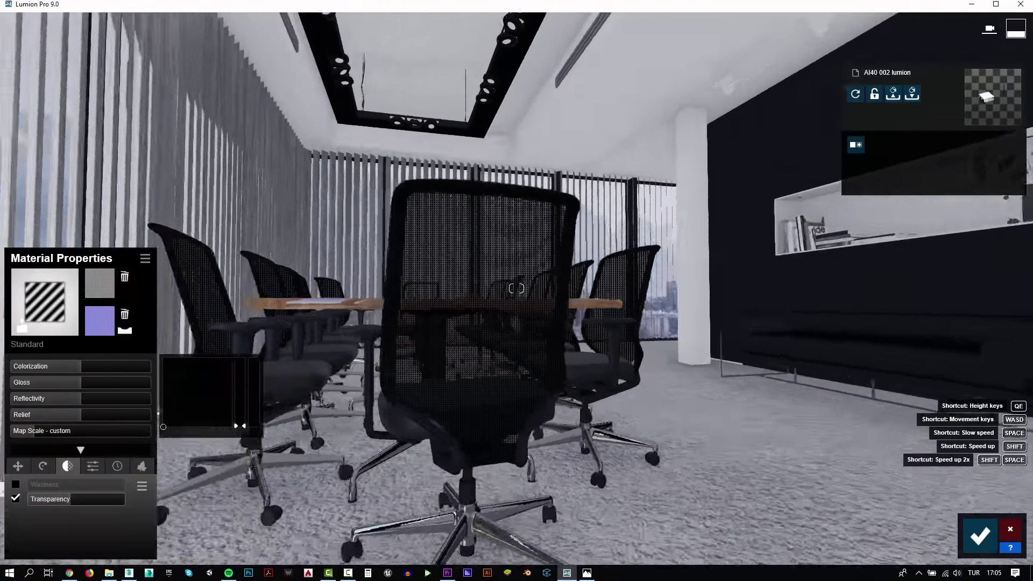
pyautogui.moveTo(423, 383); pyautogui.dragTo(423, 384, button='right')
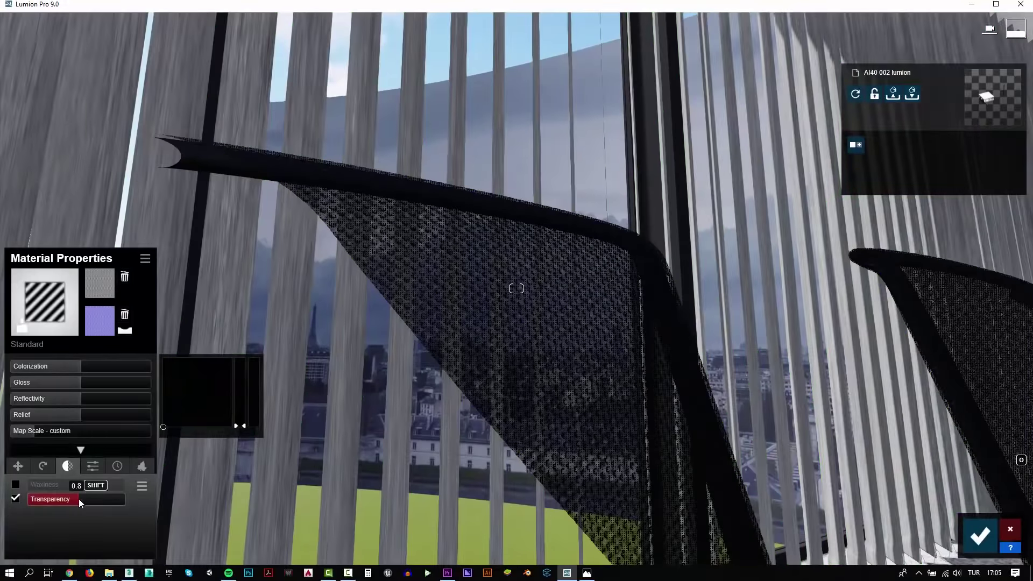
pyautogui.click(79, 498)
pyautogui.moveTo(45, 386); pyautogui.dragTo(44, 385, button='right')
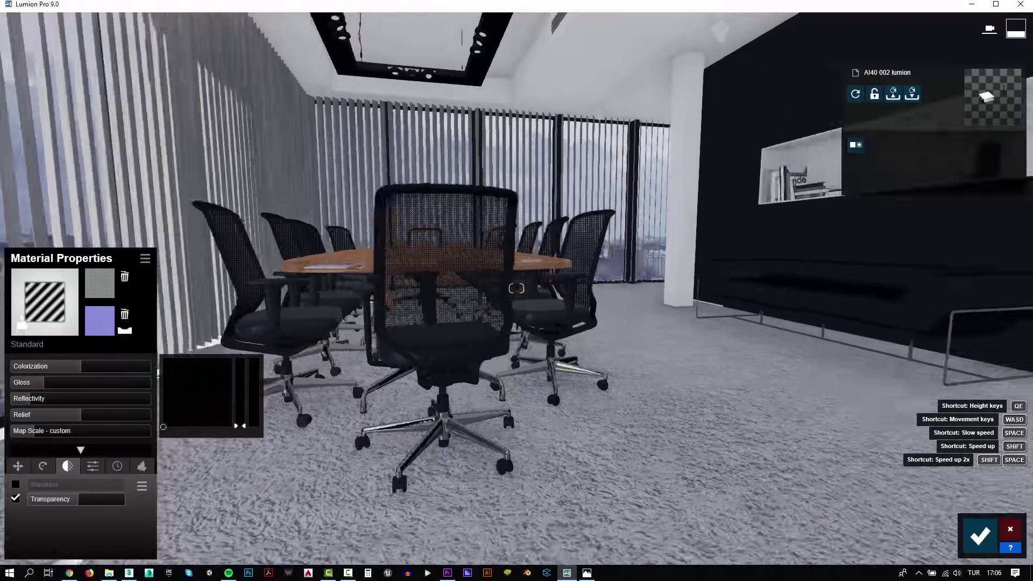
pyautogui.moveTo(546, 291); pyautogui.dragTo(546, 291, button='right')
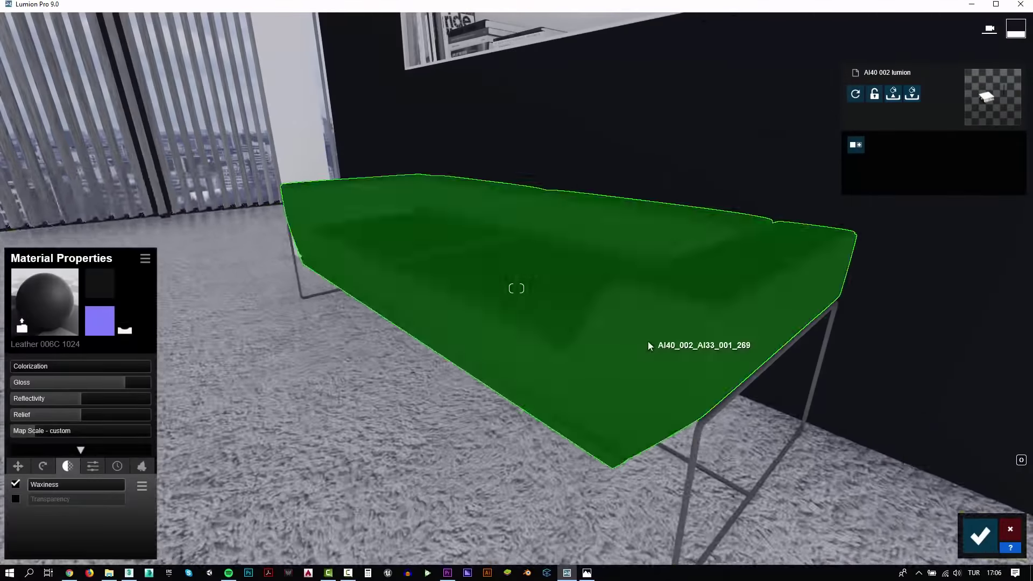
# Try a Standard material on the sofa, then undo to keep its black leather
pyautogui.click(650, 341)
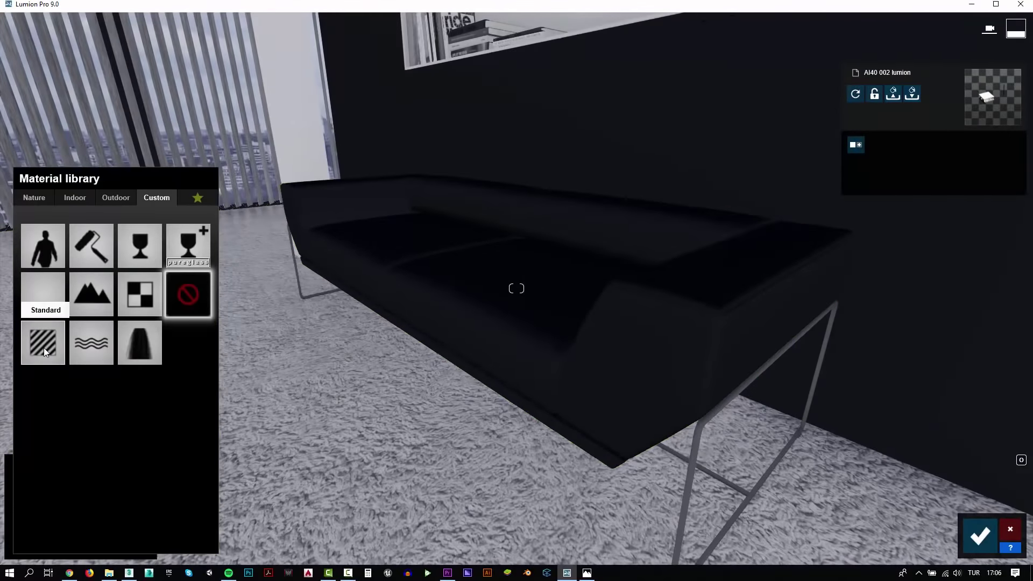
pyautogui.click(44, 348)
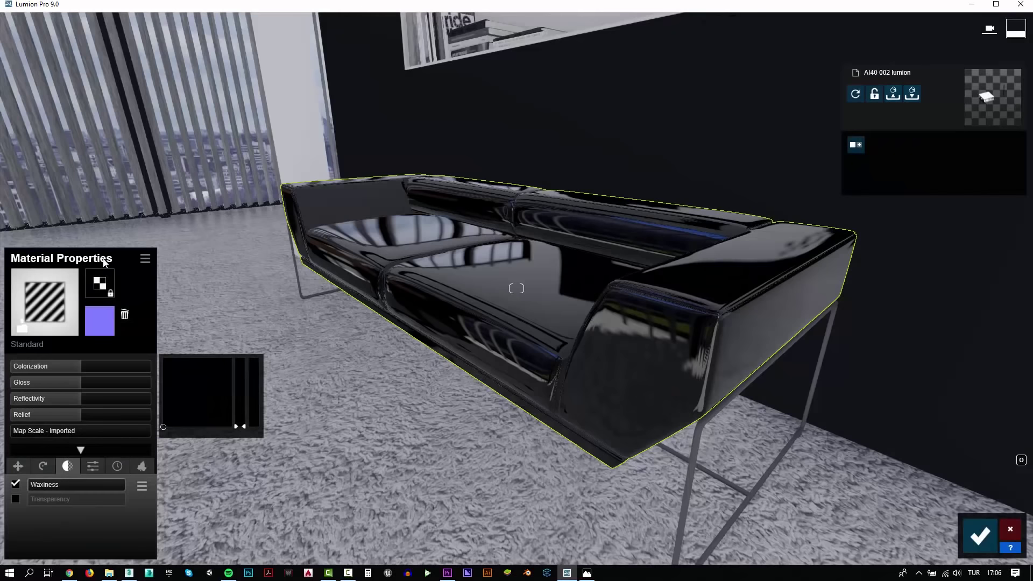
pyautogui.hotkey('ctrl', 'z')
pyautogui.moveTo(469, 389); pyautogui.dragTo(595, 445, button='right')
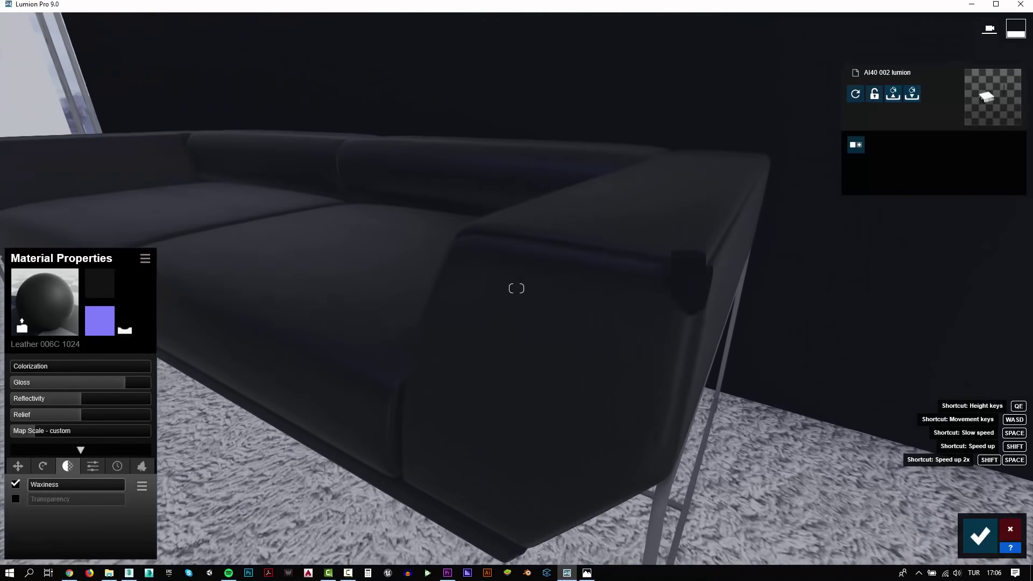
# Select the sofa legs and browse the second page of Indoor metal materials
pyautogui.click(596, 444)
pyautogui.click(76, 198)
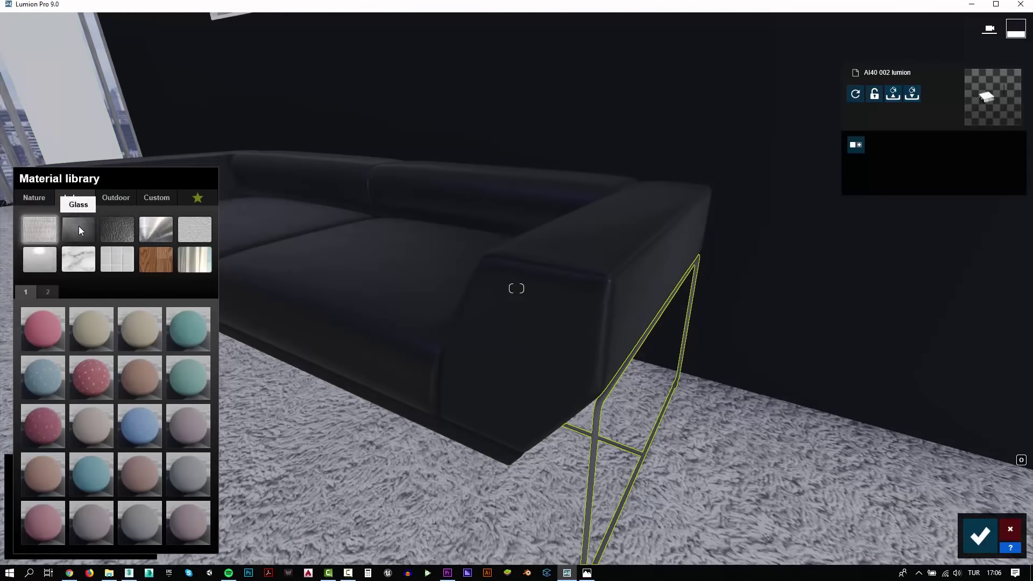
pyautogui.click(163, 230)
pyautogui.click(49, 291)
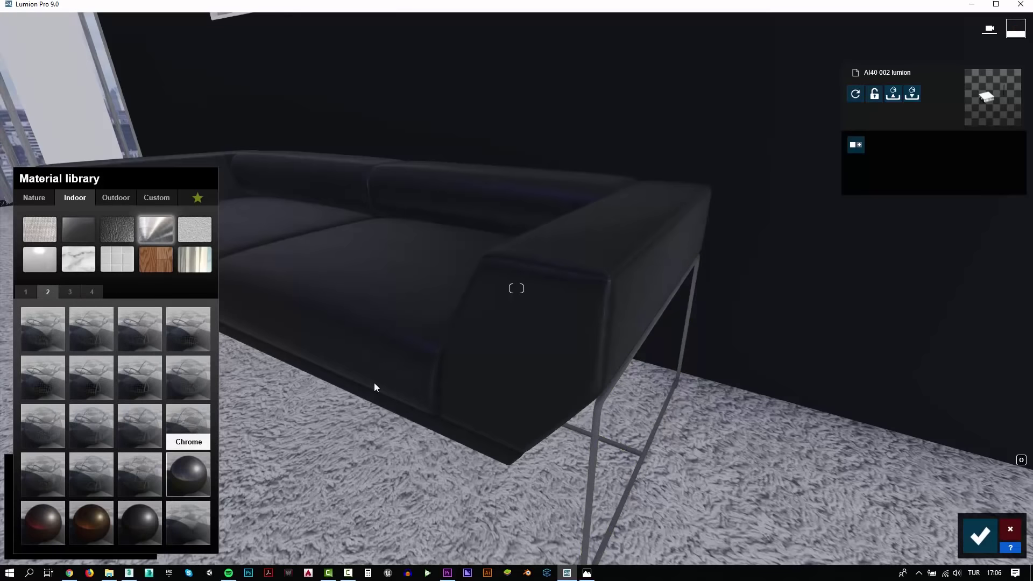
# Raise the carpet floor's relief from 0.4 to 0.9
pyautogui.moveTo(431, 408); pyautogui.dragTo(476, 323, button='right')
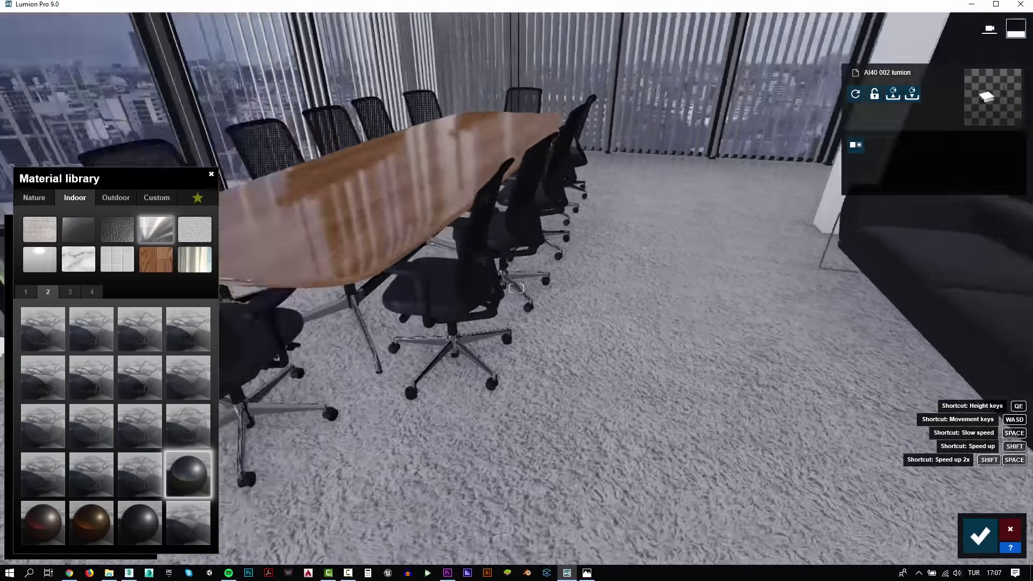
pyautogui.click(43, 328)
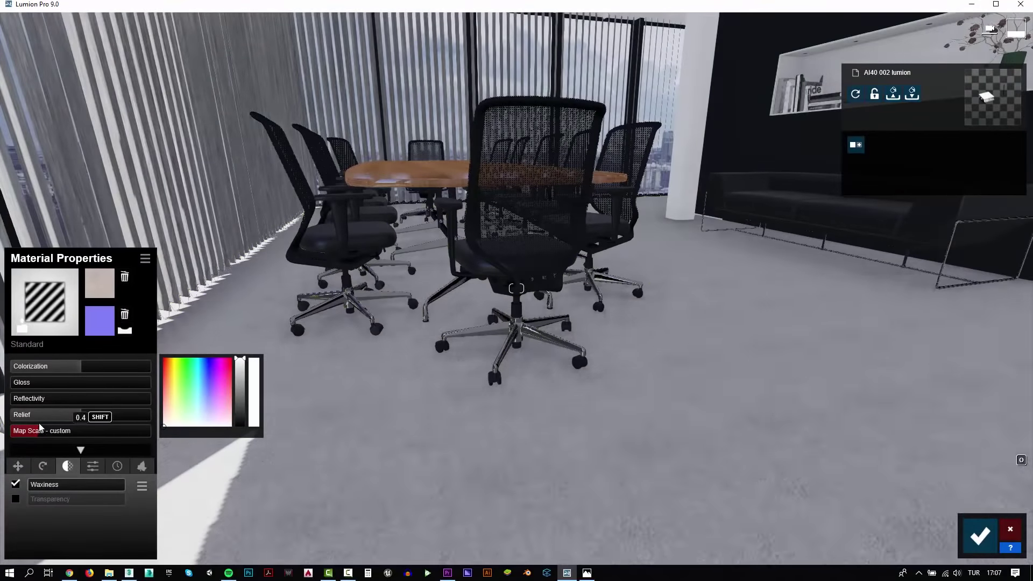
pyautogui.moveTo(39, 423); pyautogui.dragTo(41, 422)
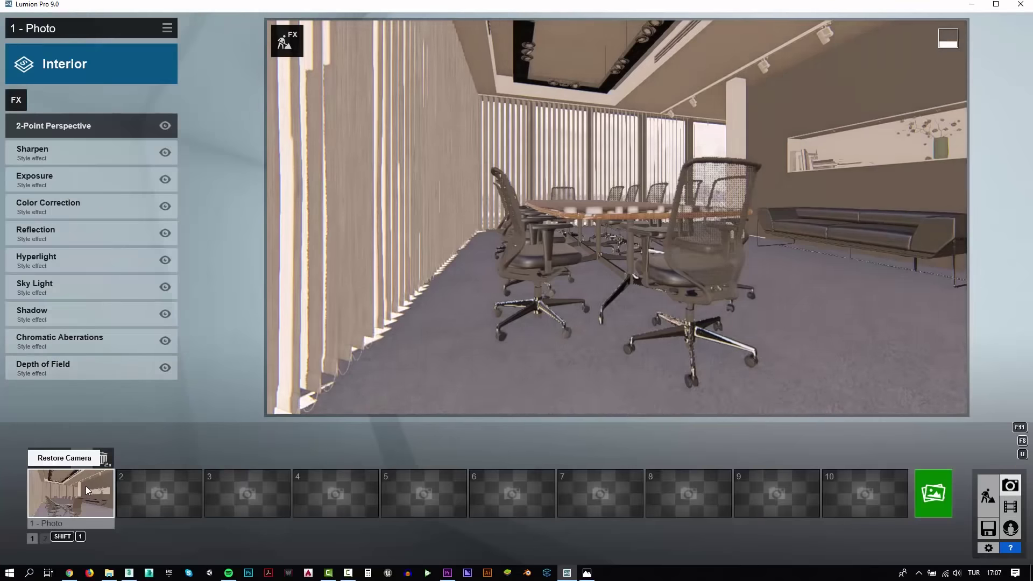
# Render the '1 - Photo' view at 1920x1080 as JPG and return to material editing
pyautogui.click(86, 491)
pyautogui.click(933, 493)
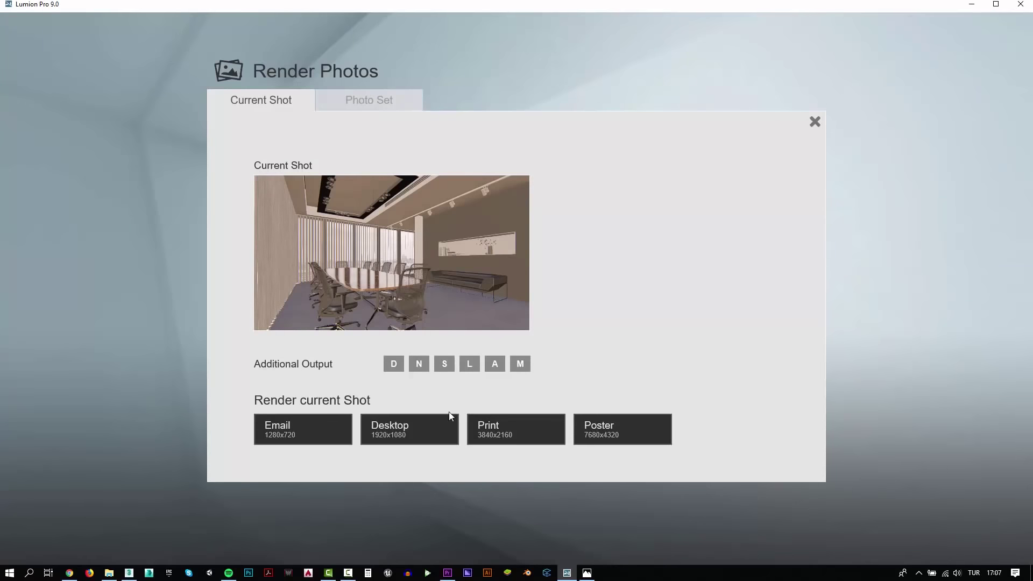
pyautogui.click(439, 425)
pyautogui.press('Return')
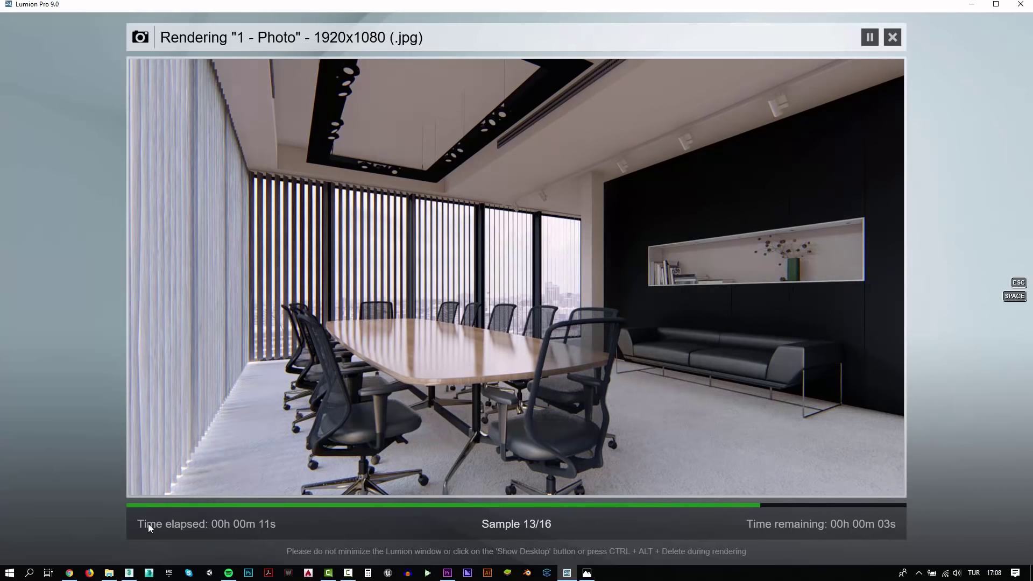
pyautogui.click(807, 479)
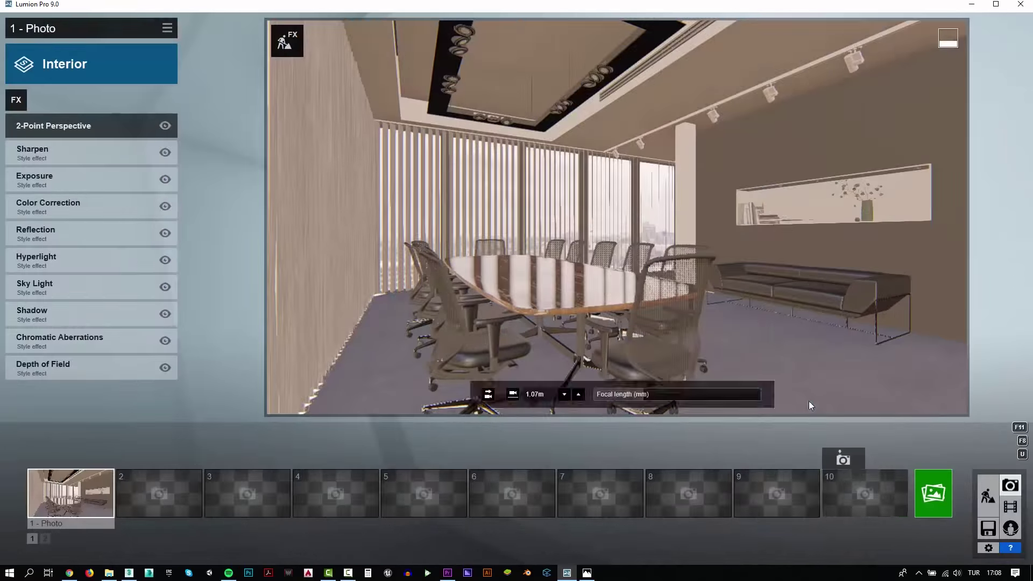
# Make the office chair mesh more see-through by lowering its transparency slider
pyautogui.click(564, 388)
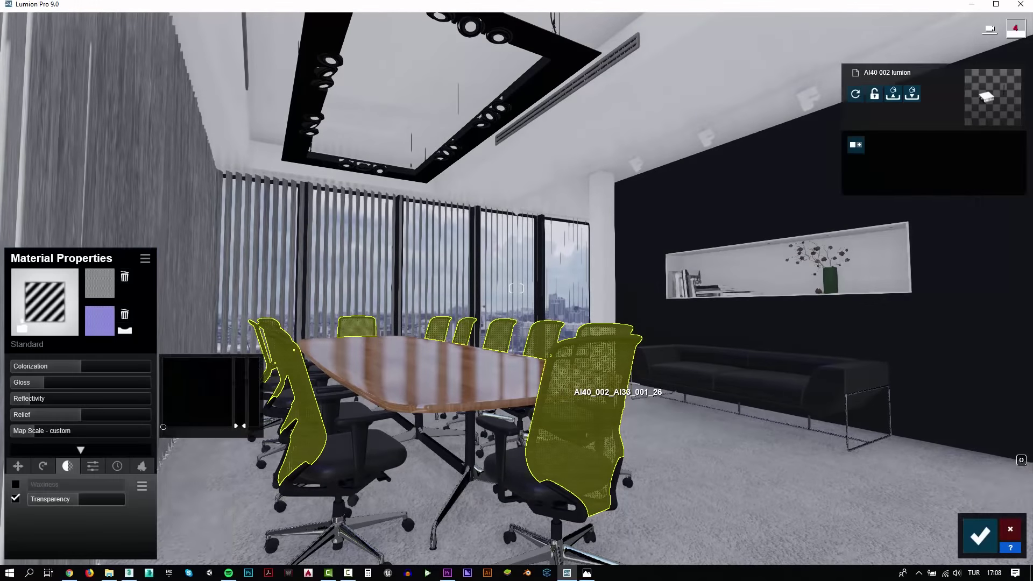
pyautogui.click(63, 500)
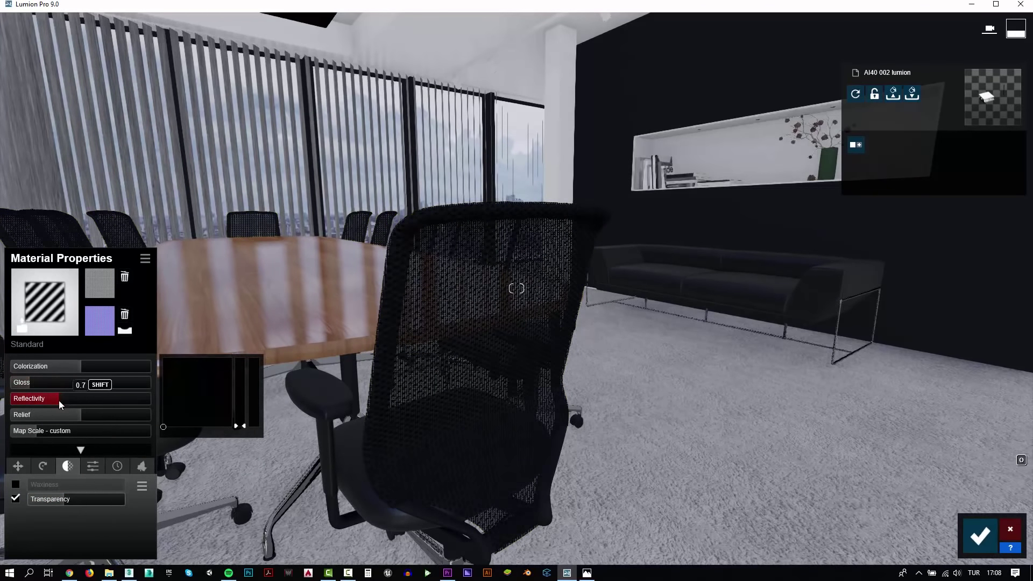
pyautogui.moveTo(176, 390); pyautogui.dragTo(177, 390, button='right')
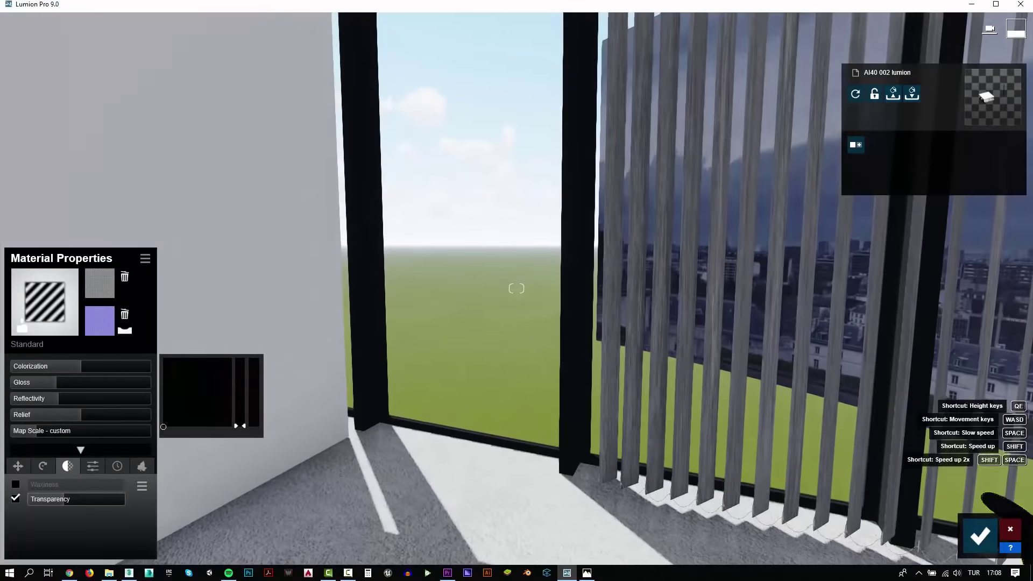
pyautogui.moveTo(570, 310); pyautogui.dragTo(570, 311, button='right')
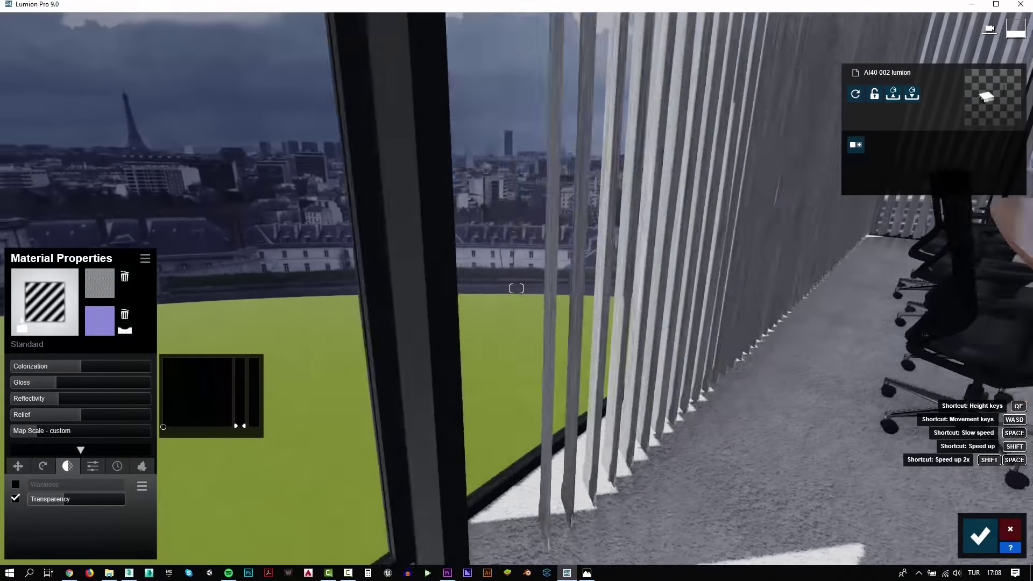
# Give the window frame Polii Metal StainlessSteelCast with a little weathered edge wear
pyautogui.click(570, 310)
pyautogui.click(116, 198)
pyautogui.scroll(-1, 97, 329)
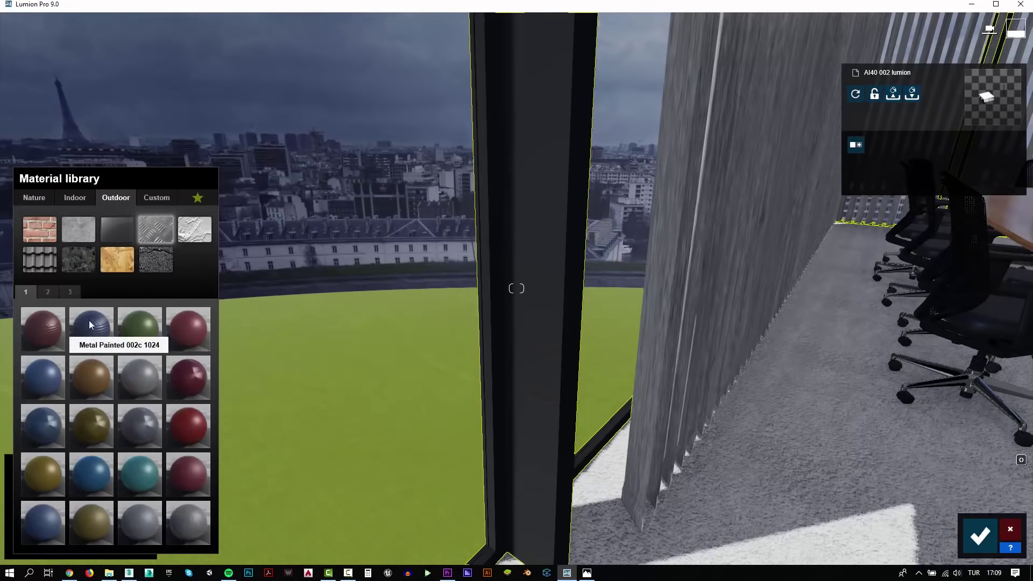
pyautogui.scroll(-1, 99, 430)
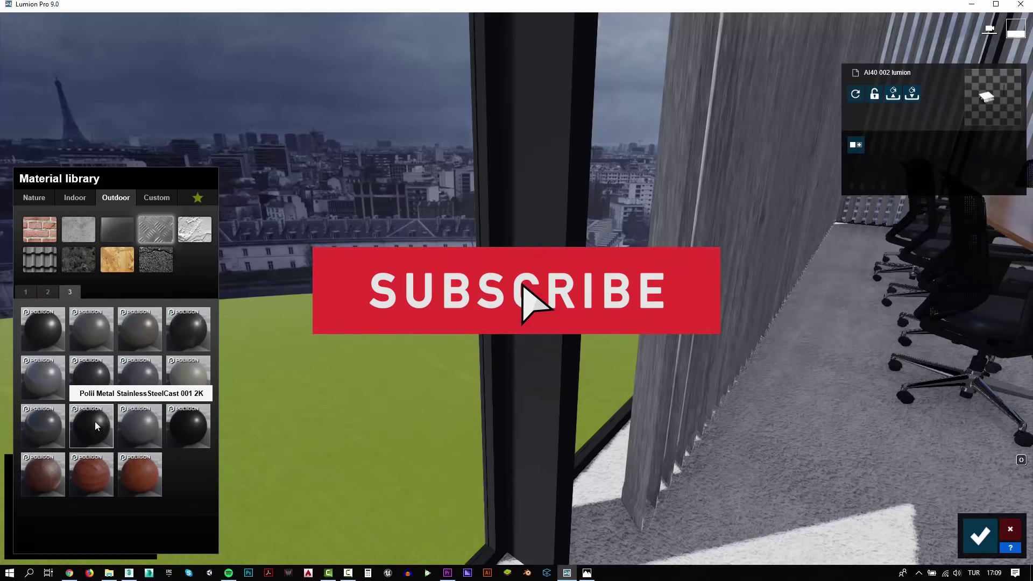
pyautogui.click(83, 427)
pyautogui.click(117, 434)
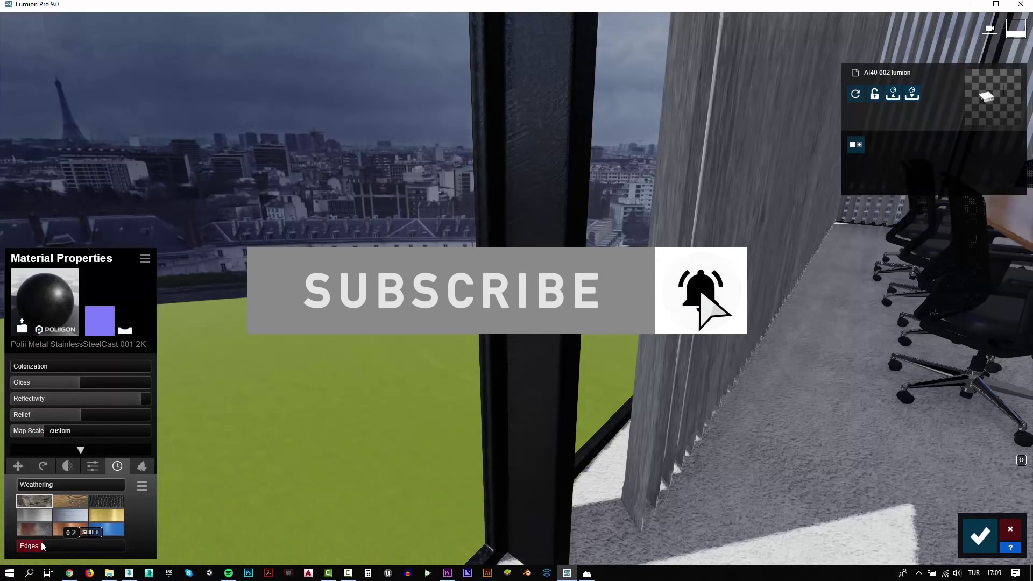
pyautogui.moveTo(377, 377); pyautogui.dragTo(269, 376, button='right')
# Move back into the meeting room and select the window blinds
pyautogui.press('w')
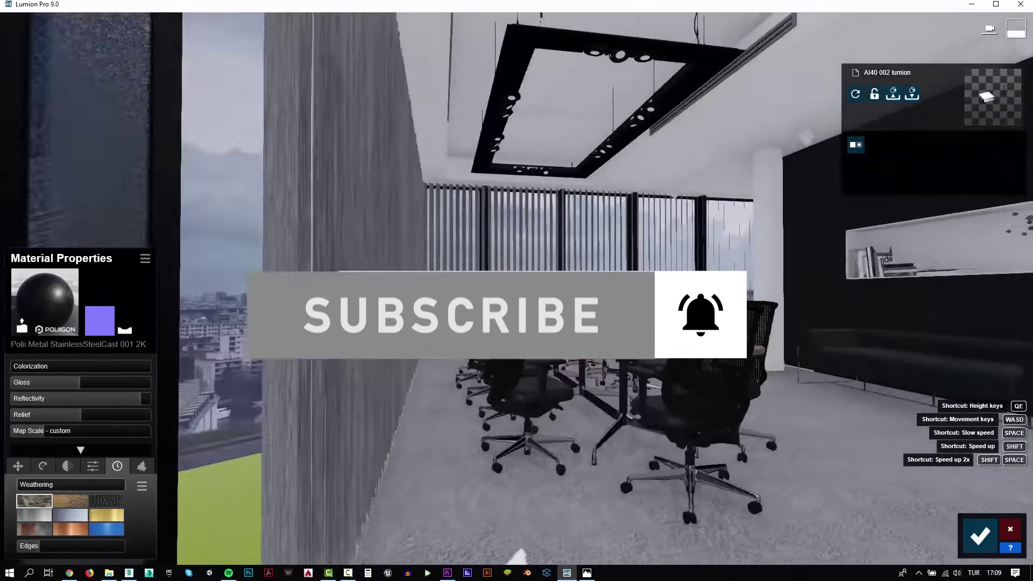
pyautogui.moveTo(377, 377); pyautogui.dragTo(475, 393, button='right')
pyautogui.click(475, 393)
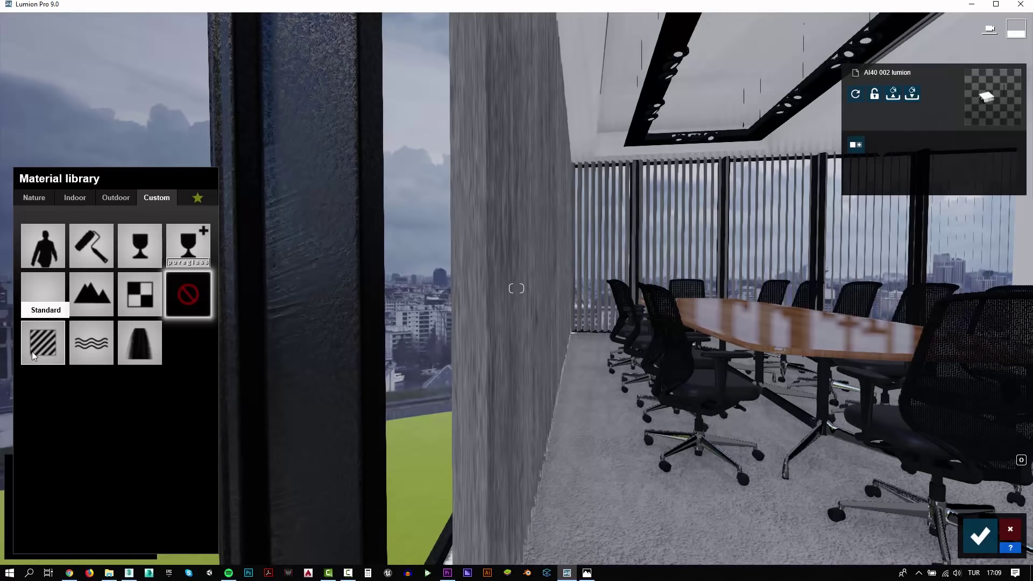
# Make the blinds a black Standard material with low gloss, reduced relief and half colorization
pyautogui.click(34, 355)
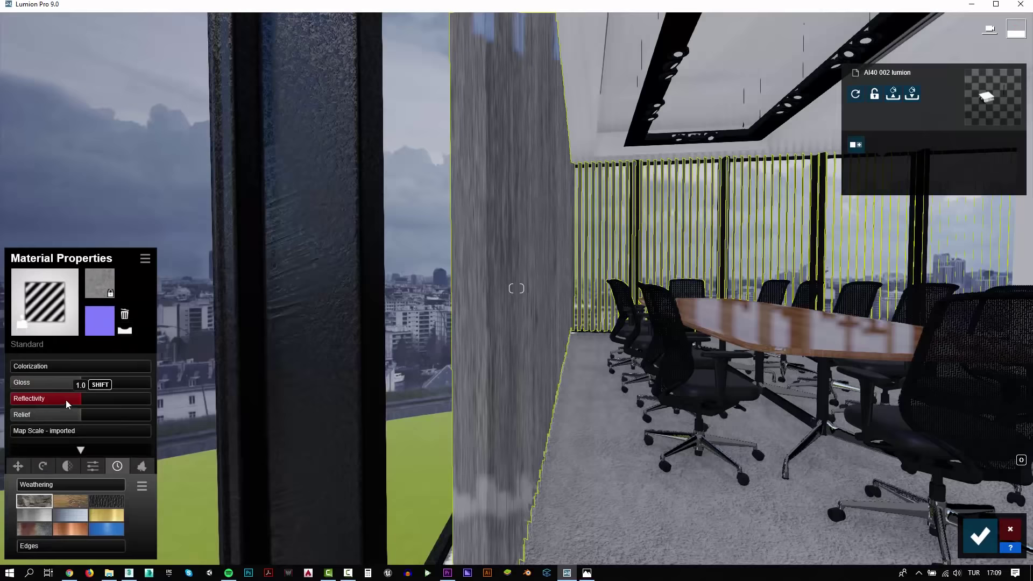
pyautogui.click(240, 425)
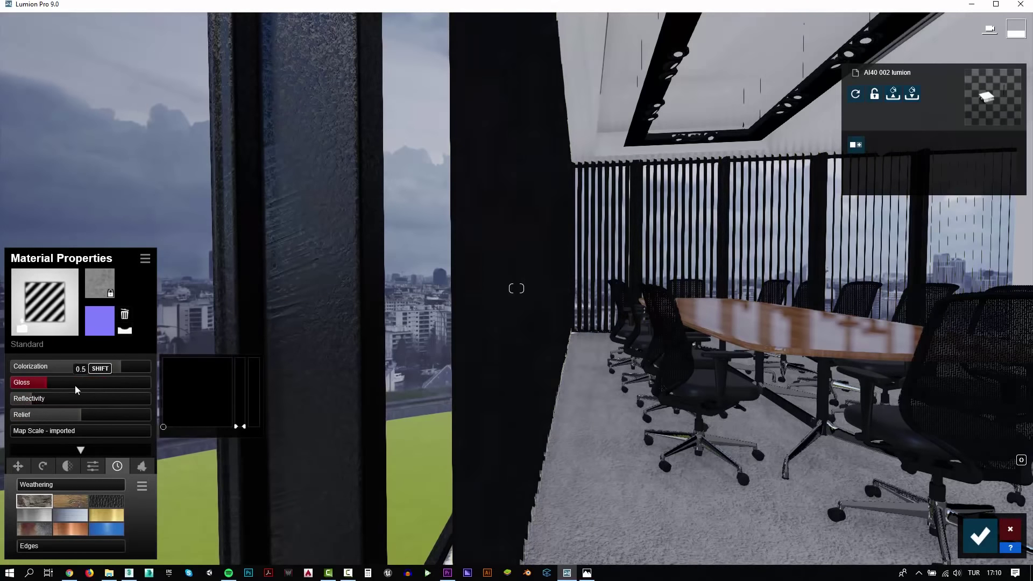
pyautogui.moveTo(76, 383); pyautogui.dragTo(14, 383)
pyautogui.moveTo(81, 415); pyautogui.dragTo(37, 414)
pyautogui.click(119, 367)
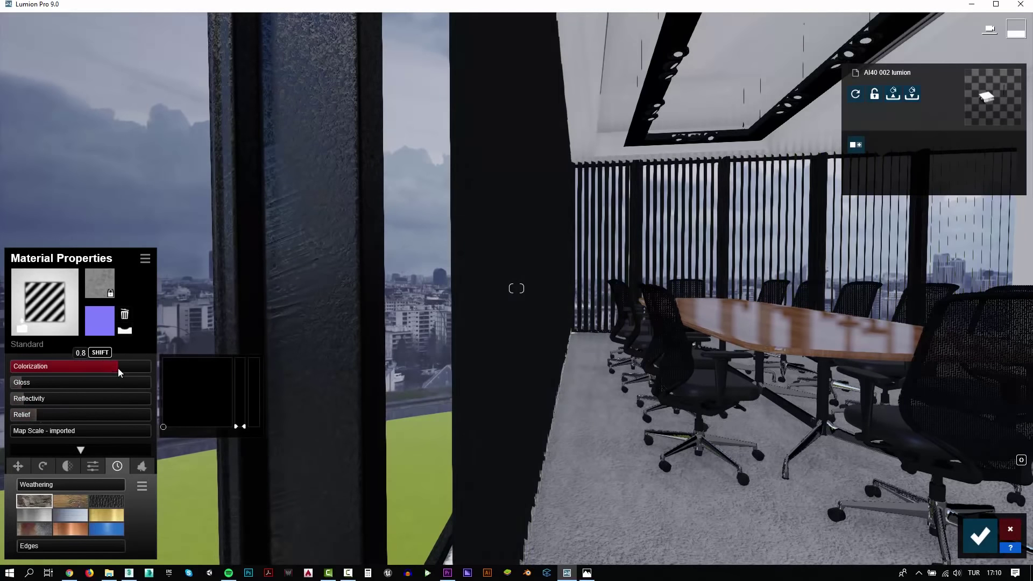
pyautogui.moveTo(119, 367); pyautogui.dragTo(79, 367)
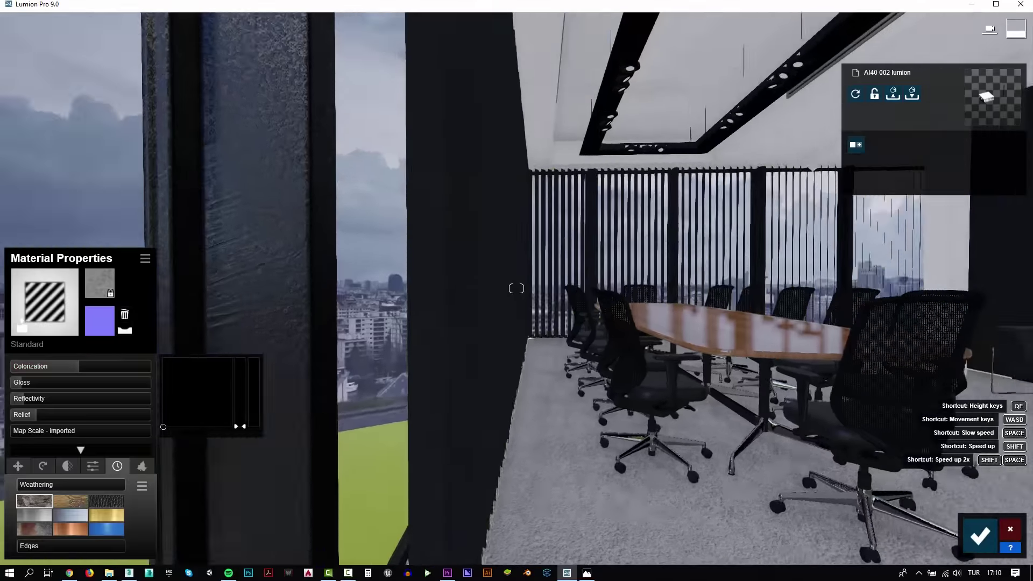
pyautogui.moveTo(269, 269); pyautogui.dragTo(376, 258, button='right')
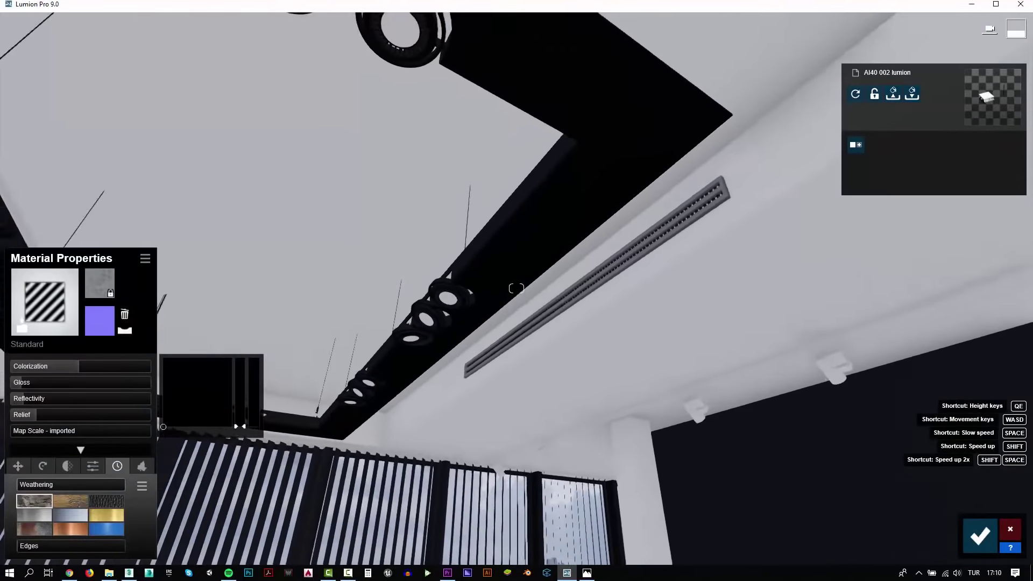
# Give the ceiling light frame a glossy, reflective Standard material
pyautogui.moveTo(517, 290); pyautogui.dragTo(609, 365, button='right')
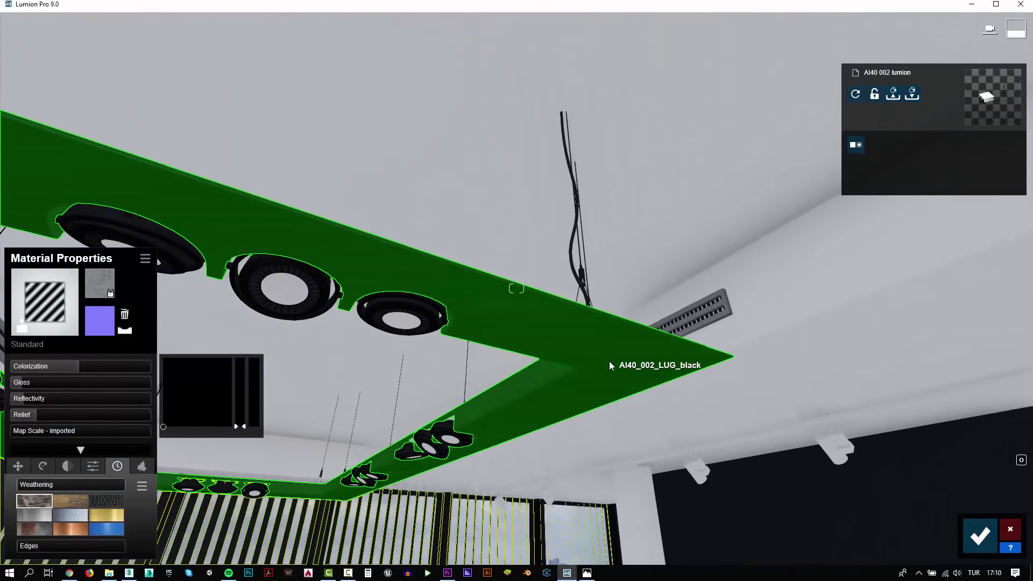
pyautogui.click(610, 362)
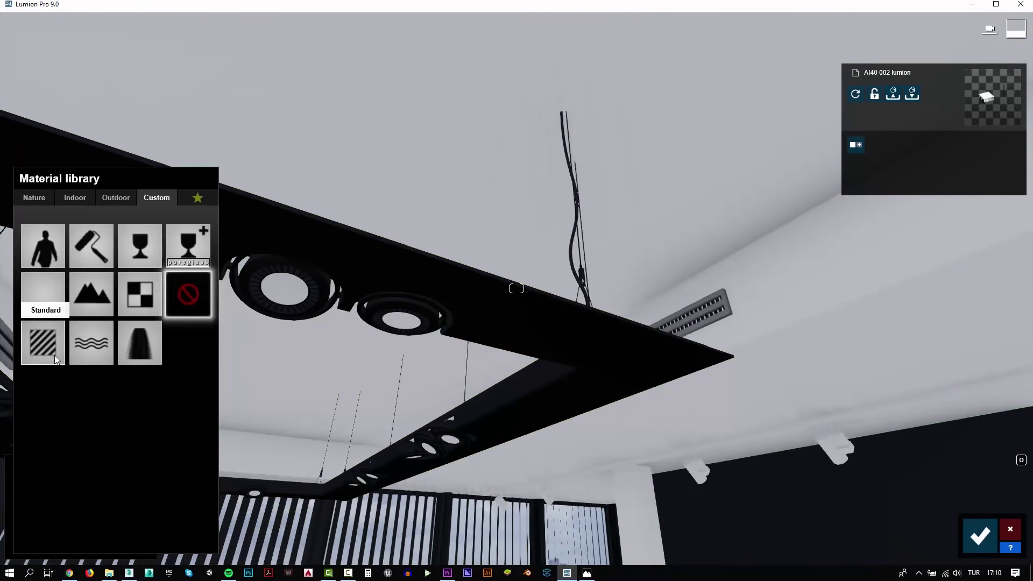
pyautogui.click(54, 355)
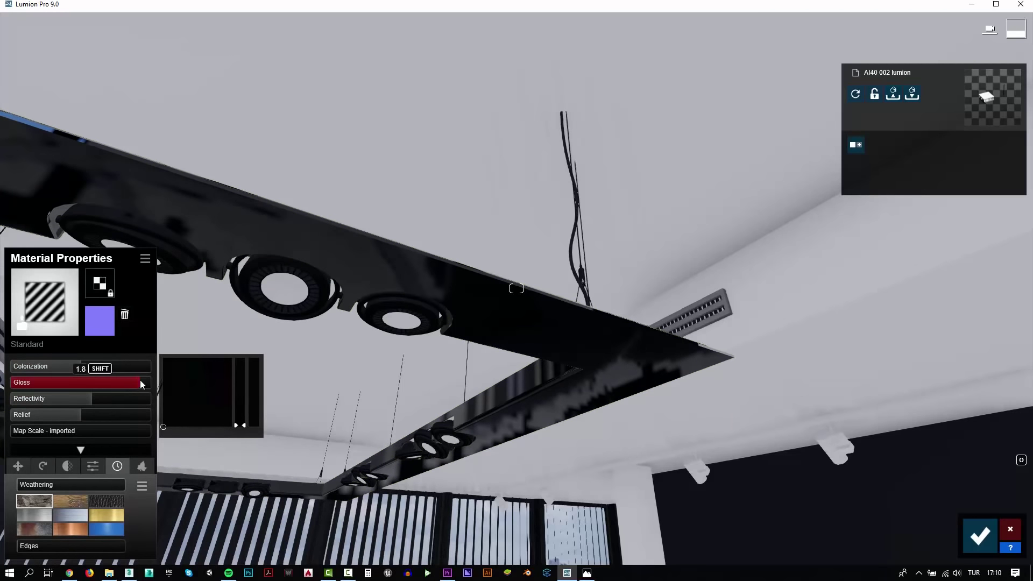
pyautogui.moveTo(105, 372)
pyautogui.mouseDown(button='right')
pyautogui.moveTo(97, 301)
pyautogui.moveTo(251, 363)
pyautogui.mouseUp(button='right')
# Give the downlight glass an emissive Standard material with a warm glow, then confirm
pyautogui.click(251, 363)
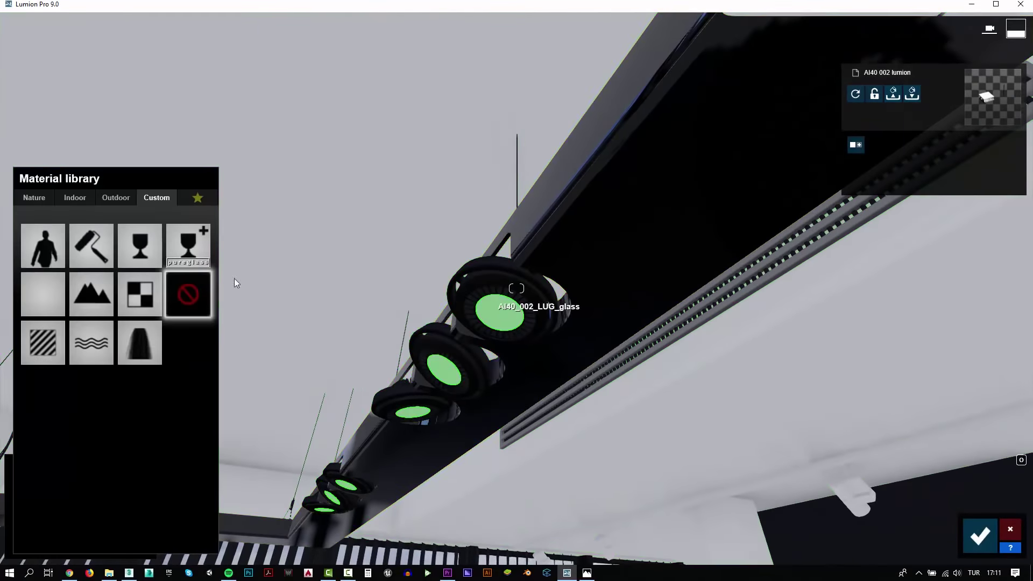
pyautogui.click(37, 350)
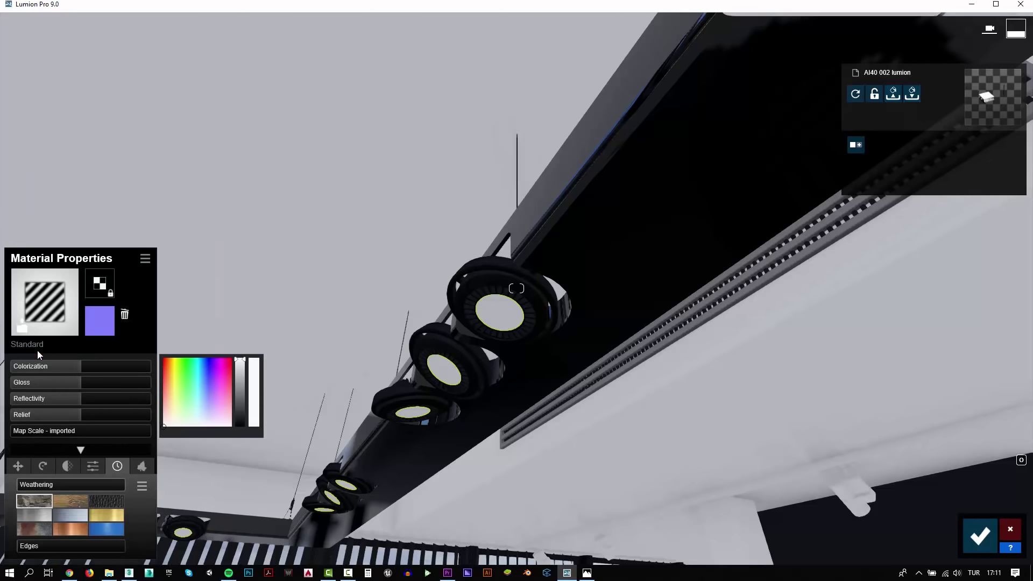
pyautogui.click(91, 466)
pyautogui.moveTo(173, 359); pyautogui.dragTo(172, 378)
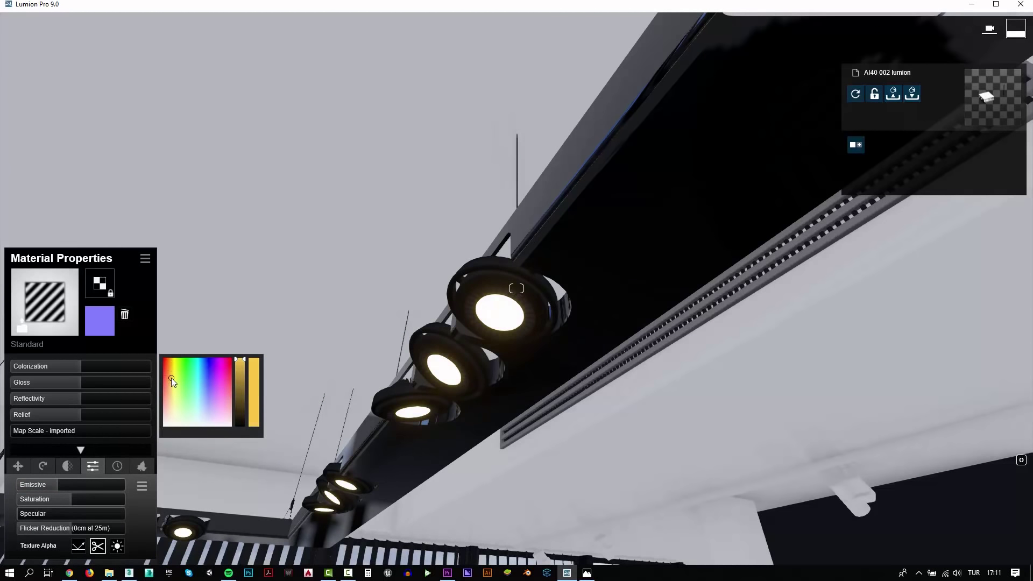
pyautogui.click(979, 538)
# Render photo 1 at 1920x1080 as test.jpg, then return to the Material Editor
pyautogui.click(1009, 485)
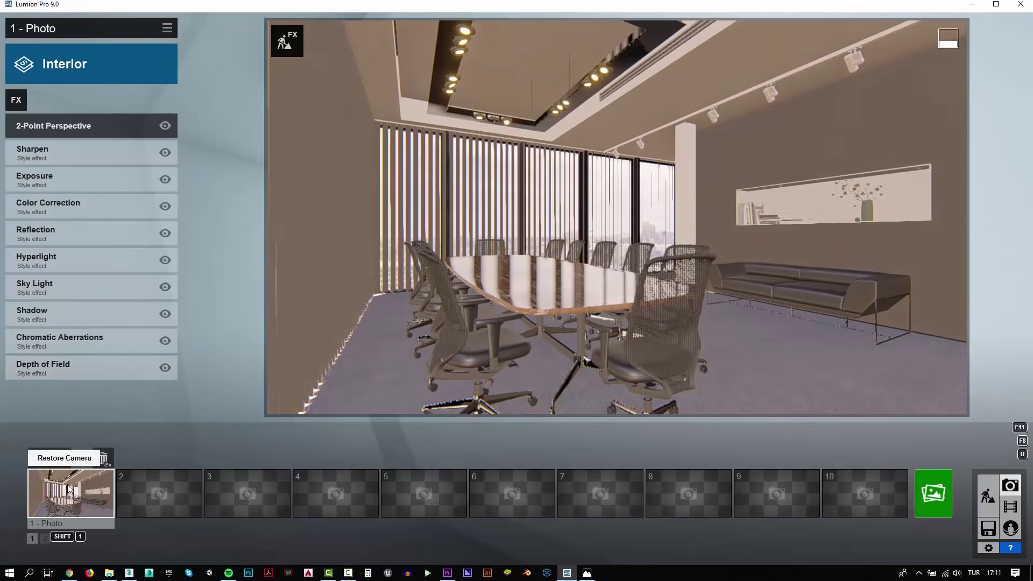
pyautogui.click(938, 512)
pyautogui.click(439, 430)
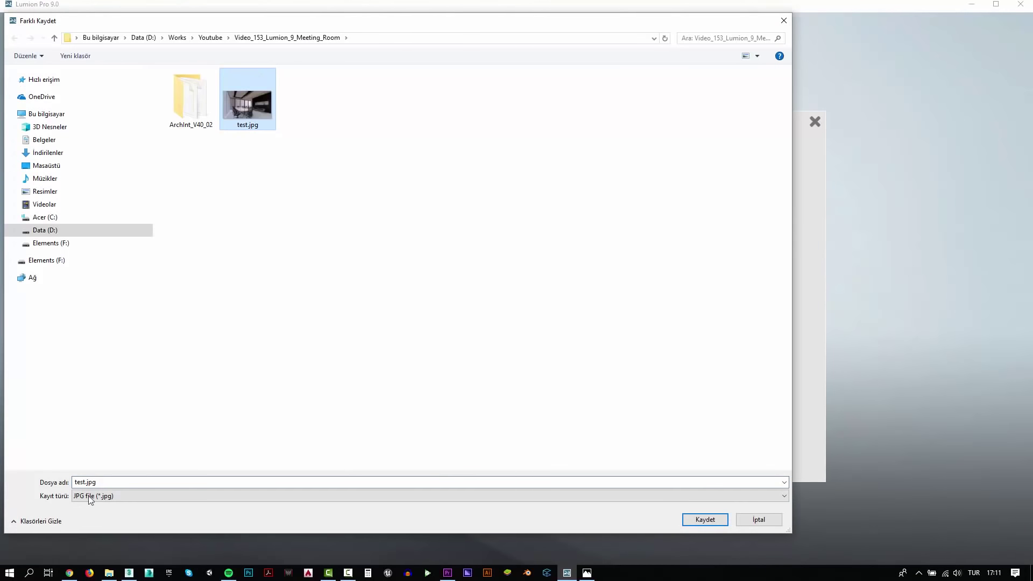
pyautogui.press('Return')
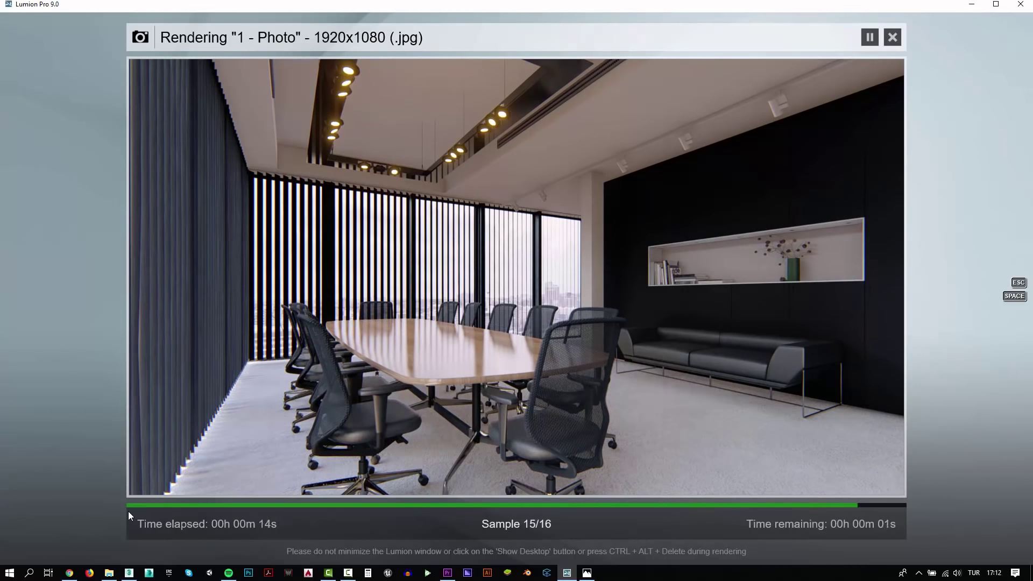
pyautogui.click(828, 479)
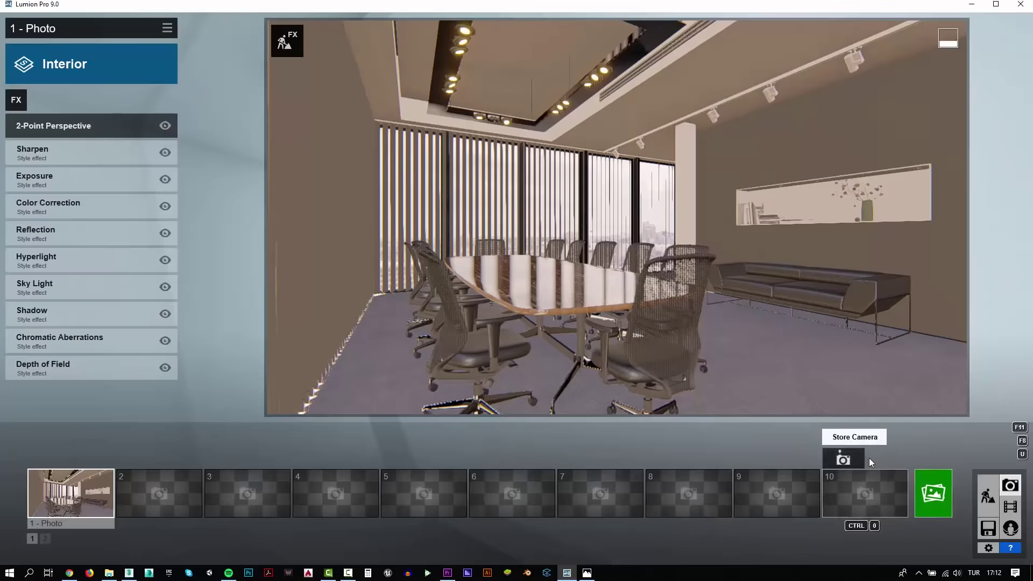
pyautogui.click(987, 495)
pyautogui.moveTo(592, 291); pyautogui.dragTo(669, 290, button='right')
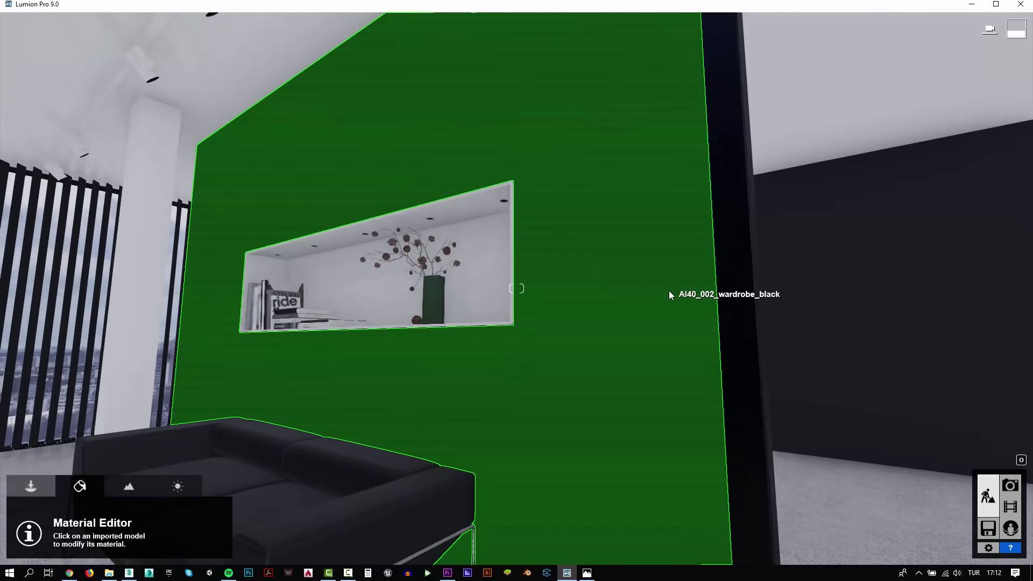
# Select the wardrobe wall and try the worn terracotta clay plaster on it
pyautogui.click(670, 294)
pyautogui.click(75, 200)
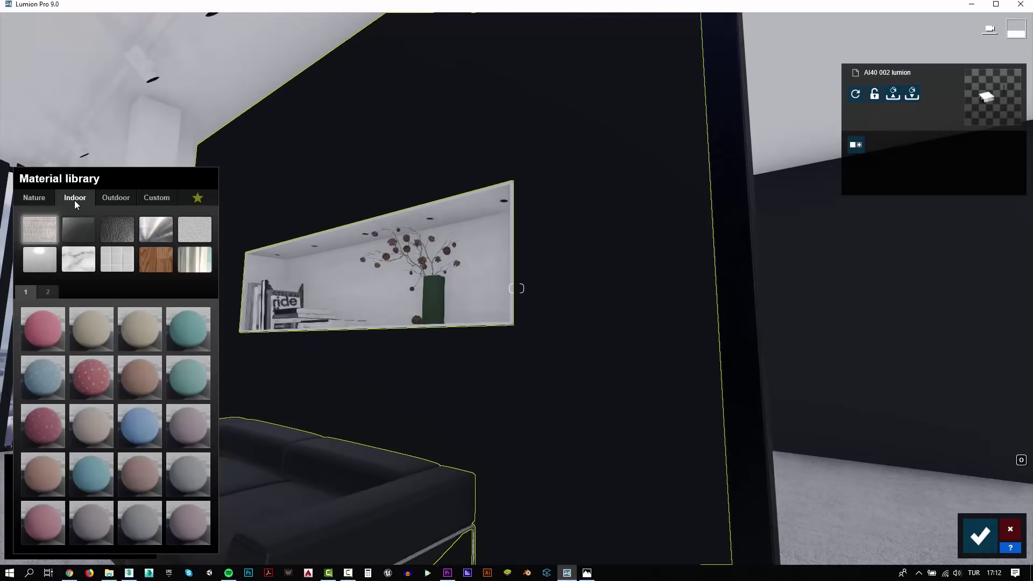
pyautogui.click(203, 235)
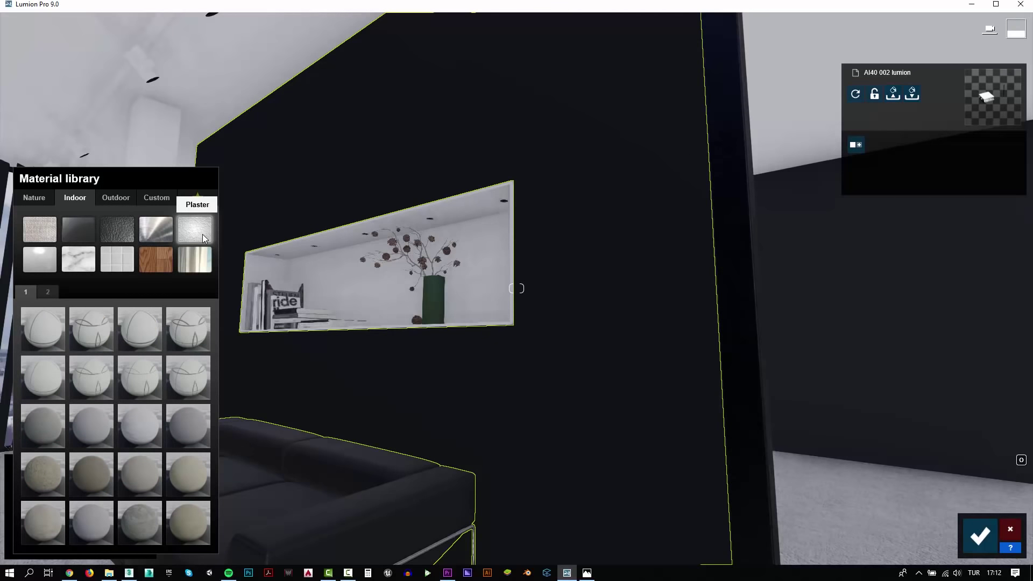
pyautogui.click(47, 292)
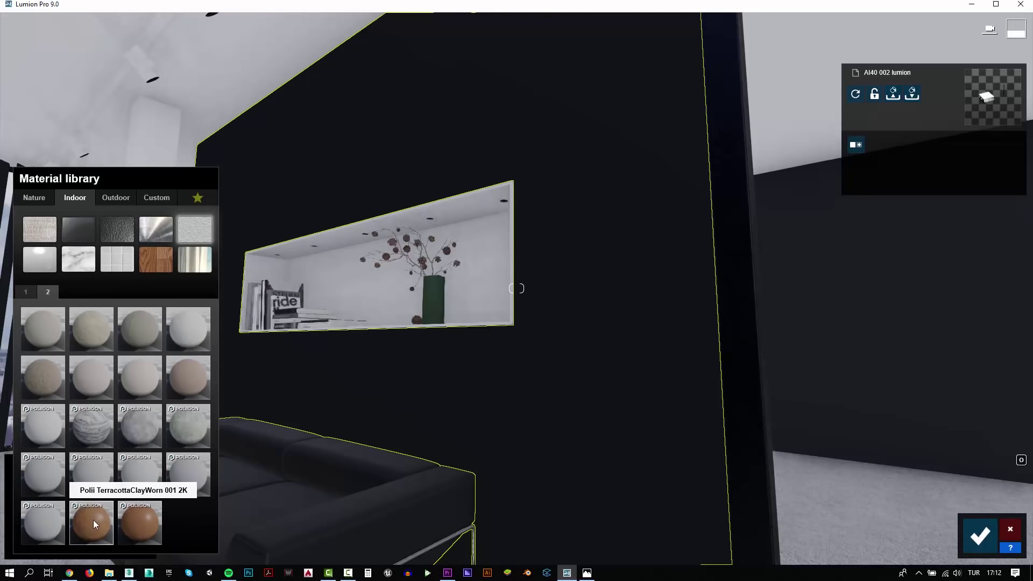
pyautogui.click(110, 526)
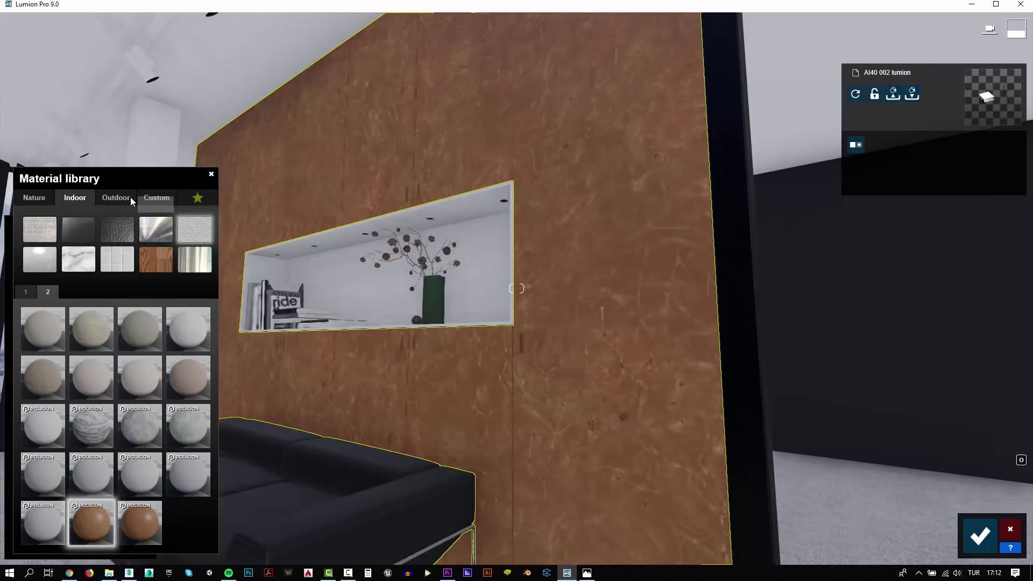
# Switch the wall to Polii Plaster 01 VAR1 2K and darken its colour to near black
pyautogui.click(96, 333)
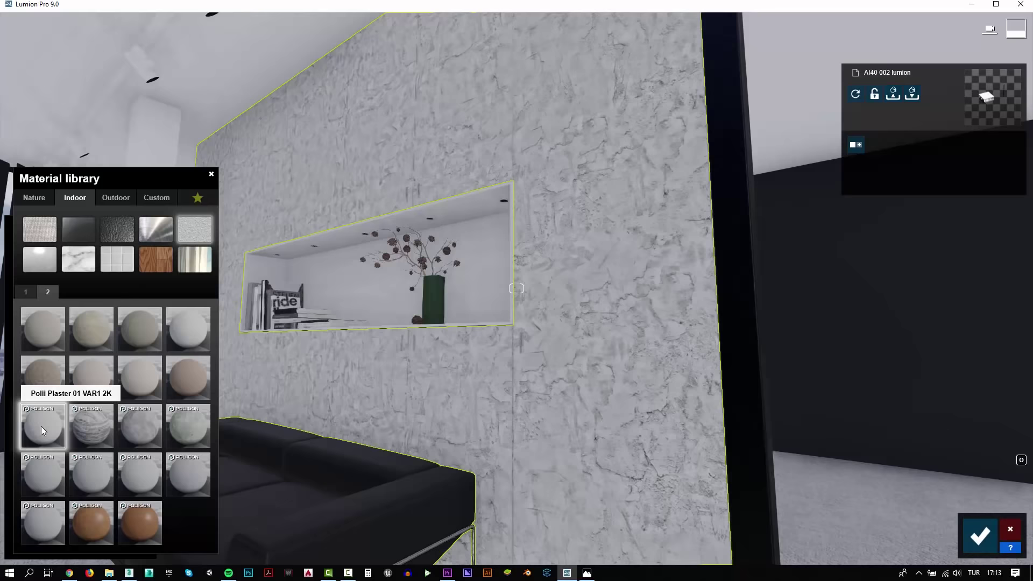
pyautogui.click(41, 426)
pyautogui.moveTo(240, 360); pyautogui.dragTo(242, 437)
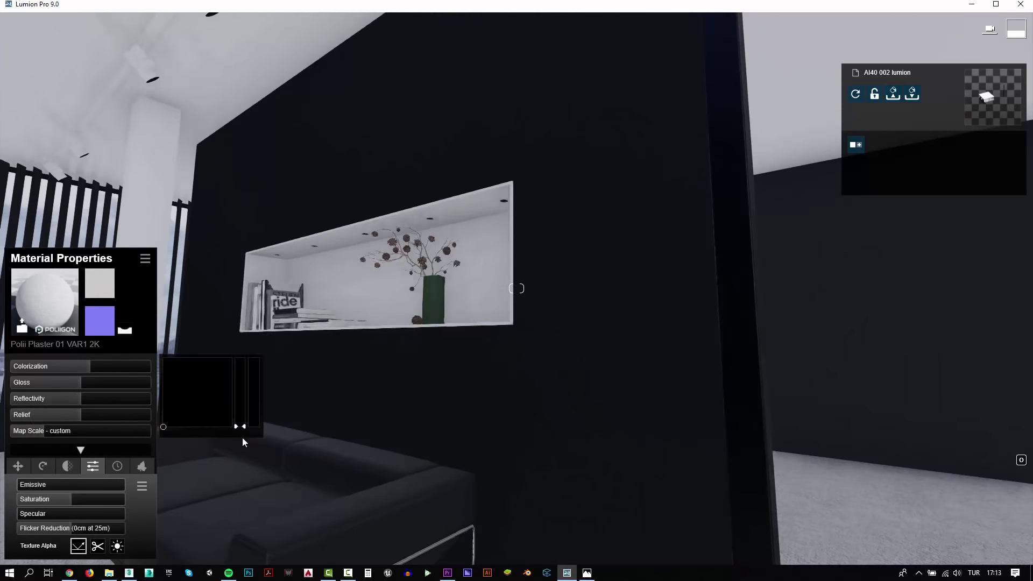
pyautogui.moveTo(86, 367)
pyautogui.mouseDown()
pyautogui.moveTo(76, 367)
pyautogui.moveTo(126, 383)
pyautogui.moveTo(64, 382)
pyautogui.mouseUp()
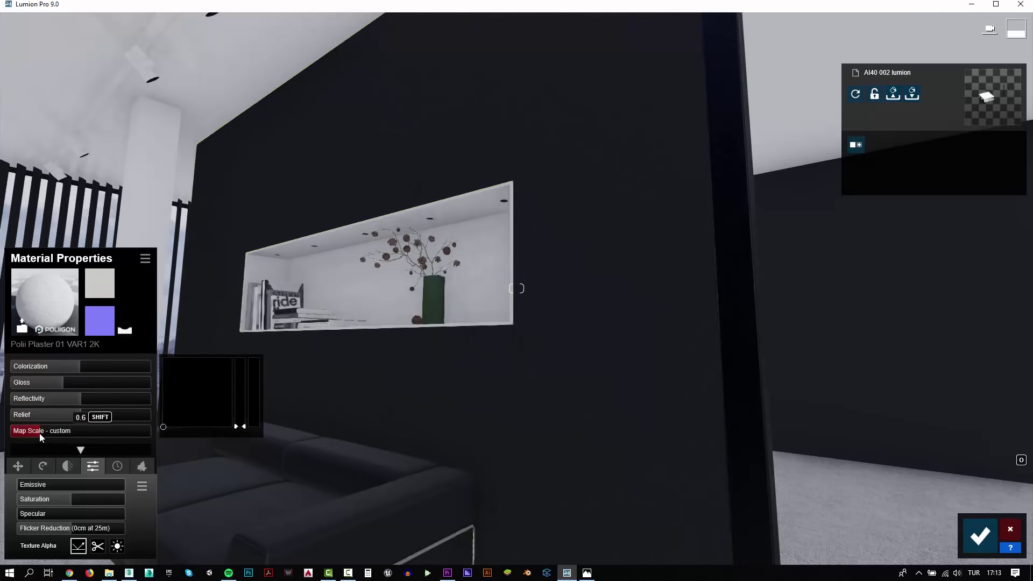
pyautogui.moveTo(41, 436); pyautogui.dragTo(16, 425, button='right')
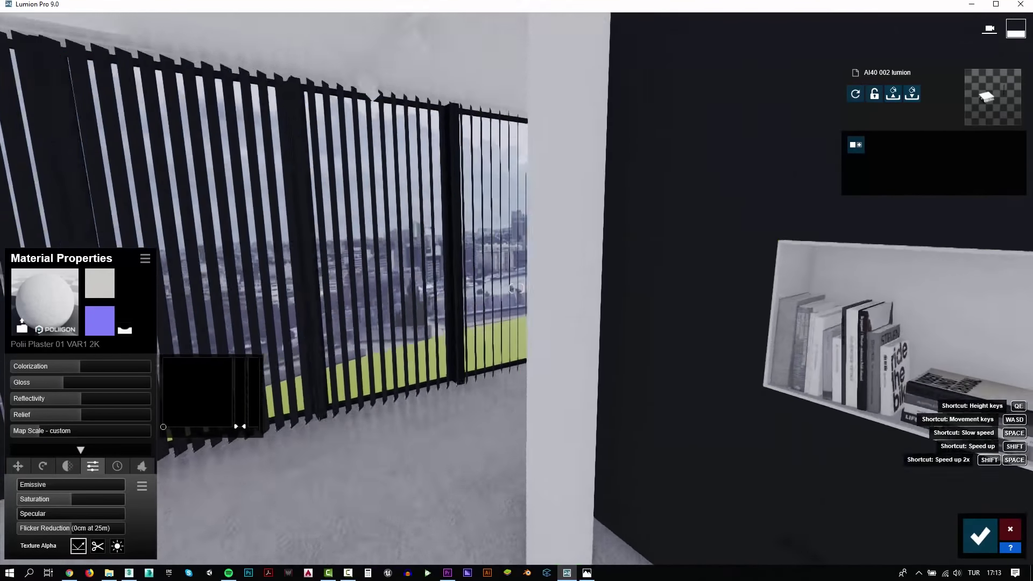
# Apply Plaster 002 DDDS 1024 to the white column, raising reflectivity and colorization
pyautogui.click(577, 305)
pyautogui.click(75, 197)
pyautogui.click(199, 234)
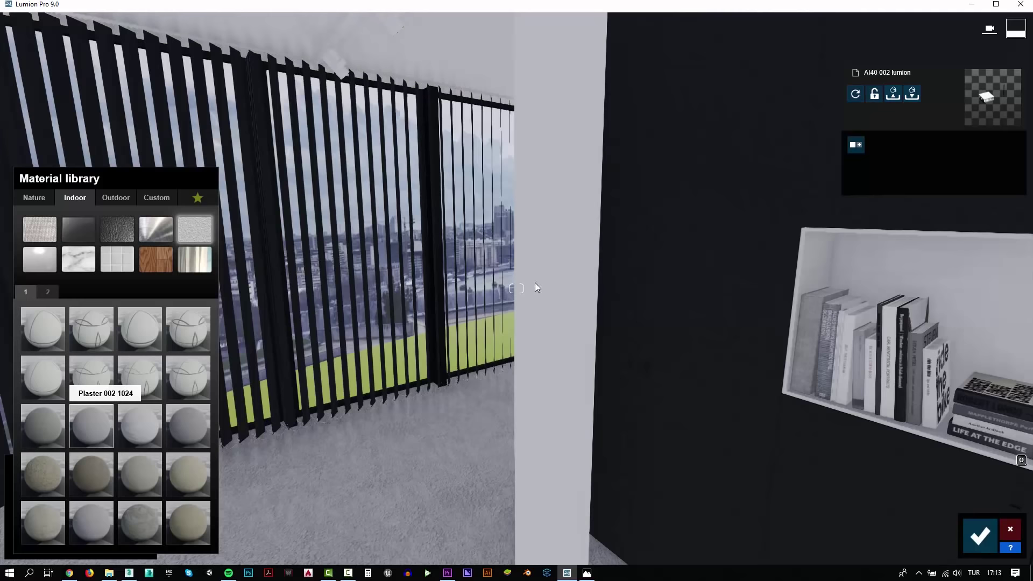
pyautogui.moveTo(534, 285); pyautogui.dragTo(532, 253, button='right')
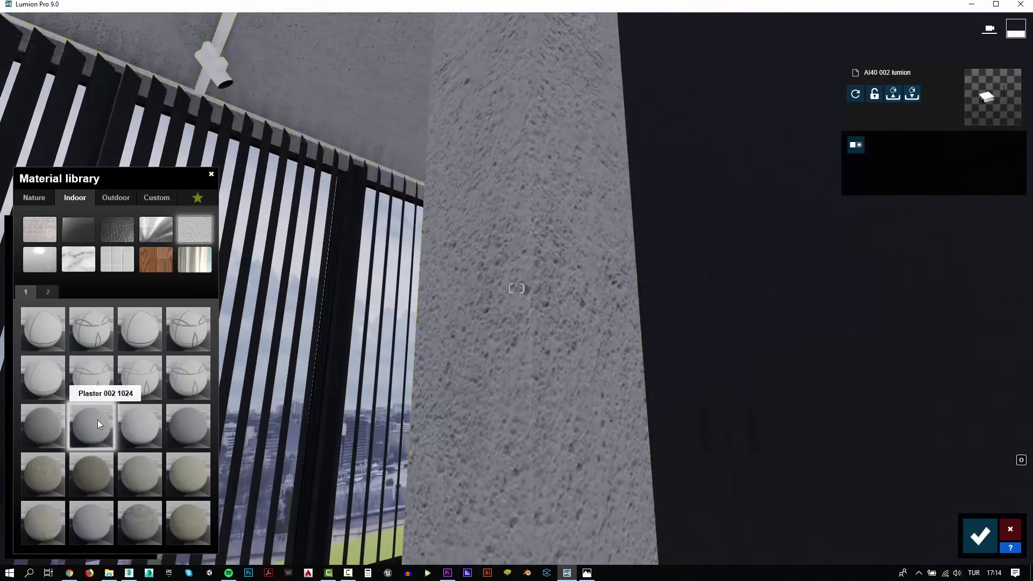
pyautogui.click(97, 420)
pyautogui.click(98, 401)
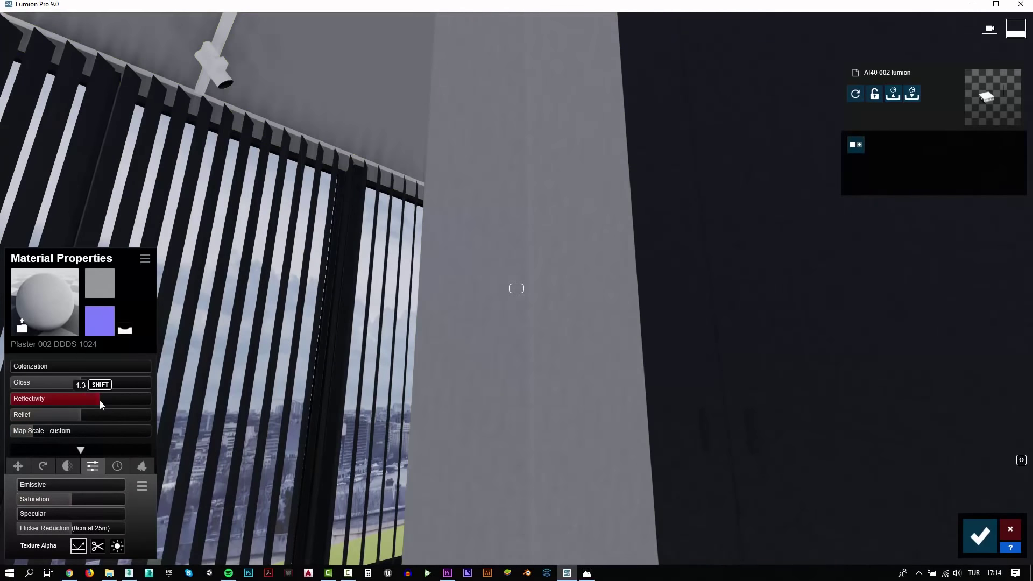
pyautogui.click(117, 466)
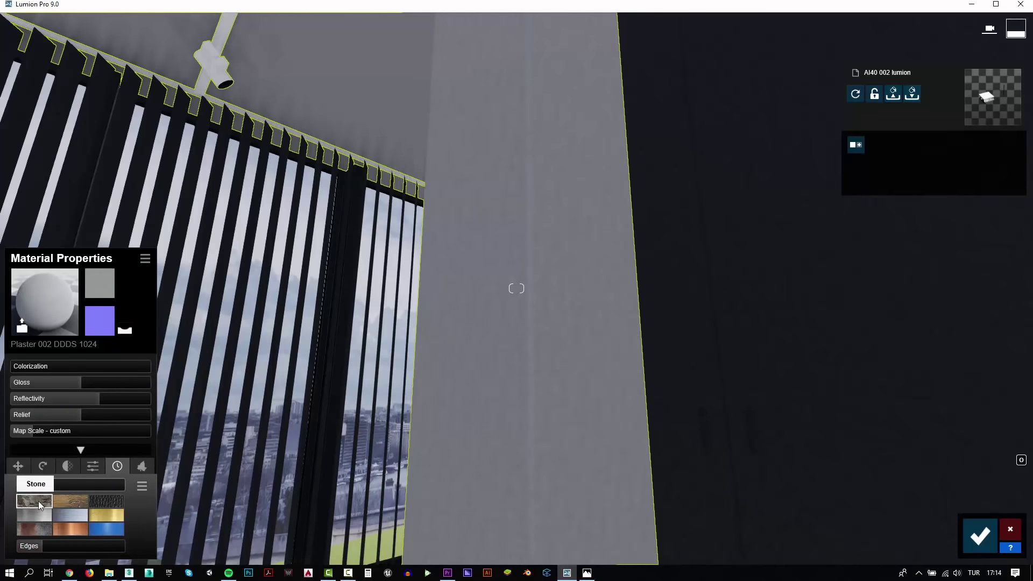
pyautogui.moveTo(31, 483); pyautogui.dragTo(36, 370, button='right')
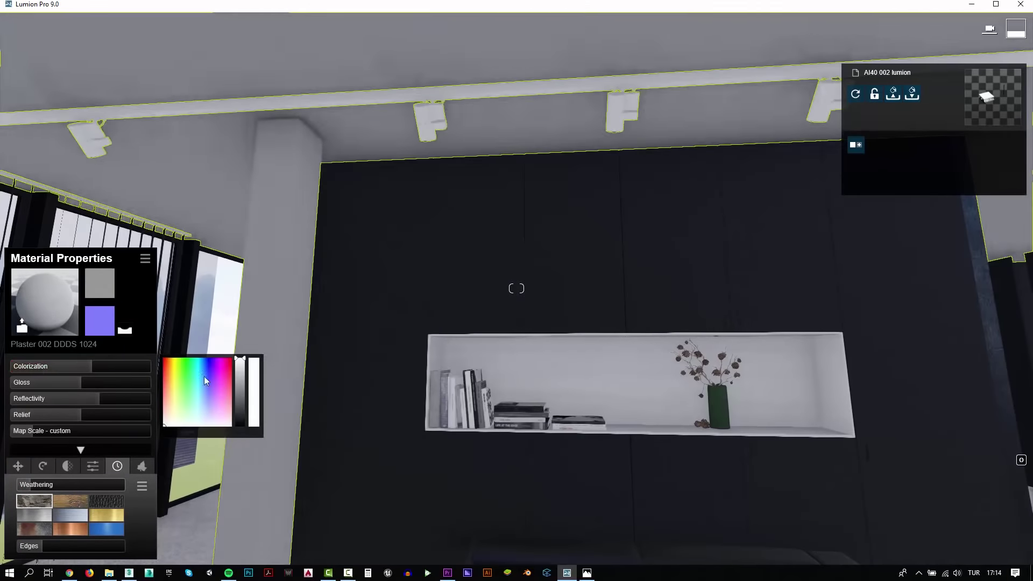
pyautogui.moveTo(36, 370); pyautogui.dragTo(126, 369)
pyautogui.moveTo(126, 369)
pyautogui.mouseDown(button='right')
pyautogui.moveTo(81, 322)
pyautogui.moveTo(633, 249)
pyautogui.moveTo(633, 334)
pyautogui.mouseUp(button='right')
# Give the ceiling fixture a Standard material with adjusted colorization, gloss and reflectivity
pyautogui.moveTo(21, 317); pyautogui.dragTo(424, 243, button='right')
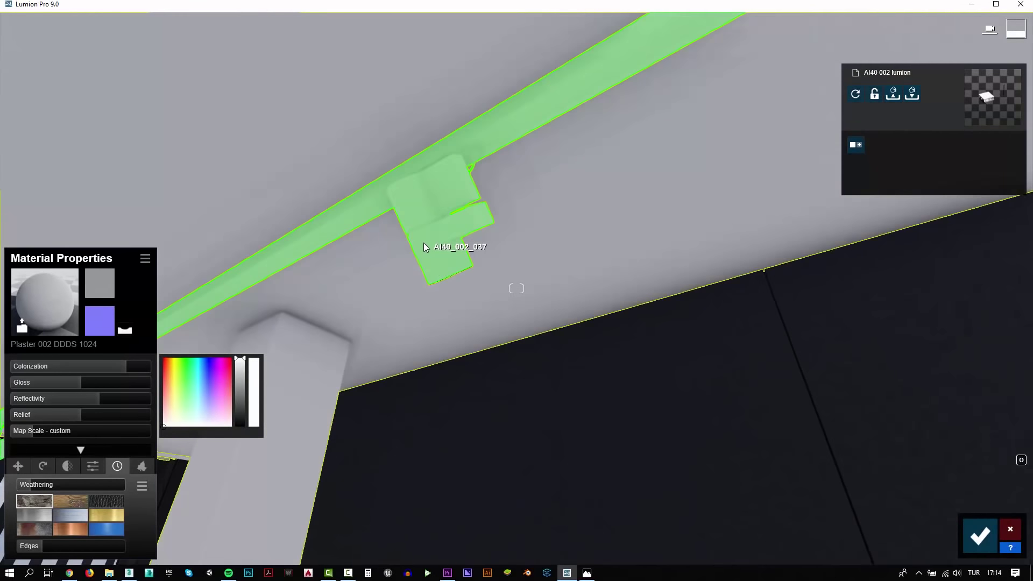
pyautogui.click(459, 230)
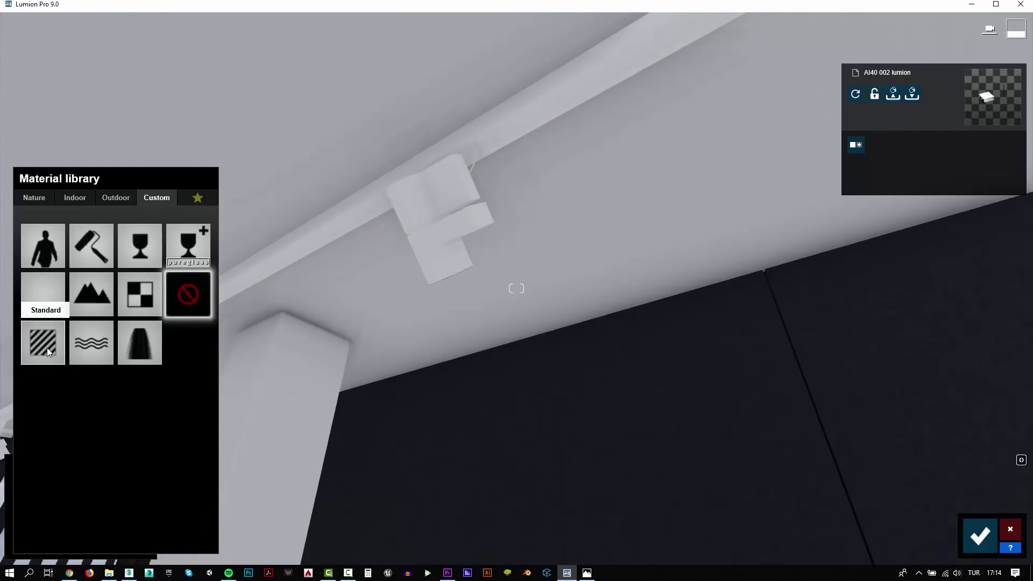
pyautogui.click(46, 347)
pyautogui.click(133, 367)
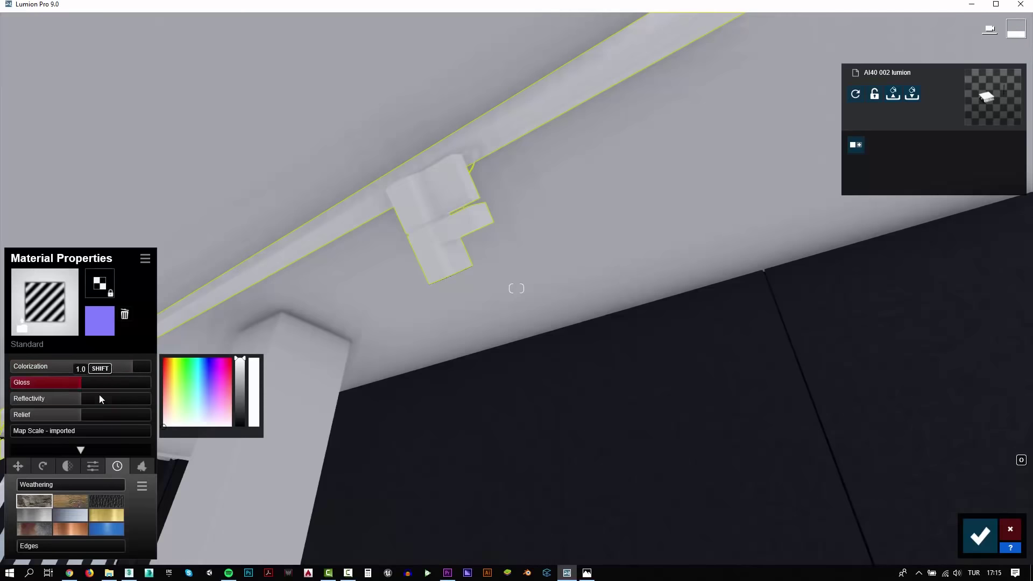
pyautogui.click(102, 399)
pyautogui.click(63, 382)
pyautogui.moveTo(60, 380); pyautogui.dragTo(269, 350, button='right')
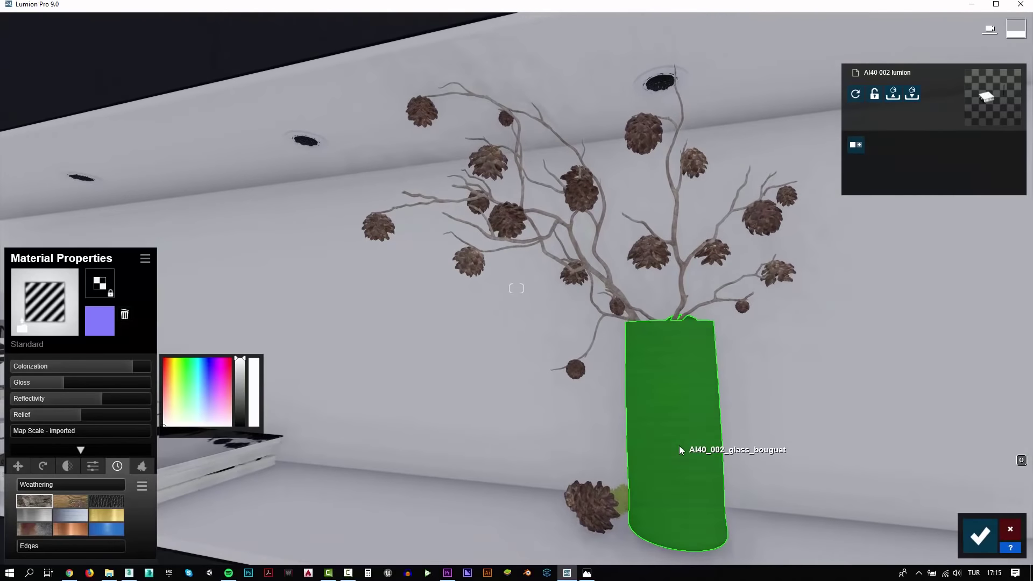
# Make the vase glass and give the niche halogen lights an emissive Standard material
pyautogui.click(679, 446)
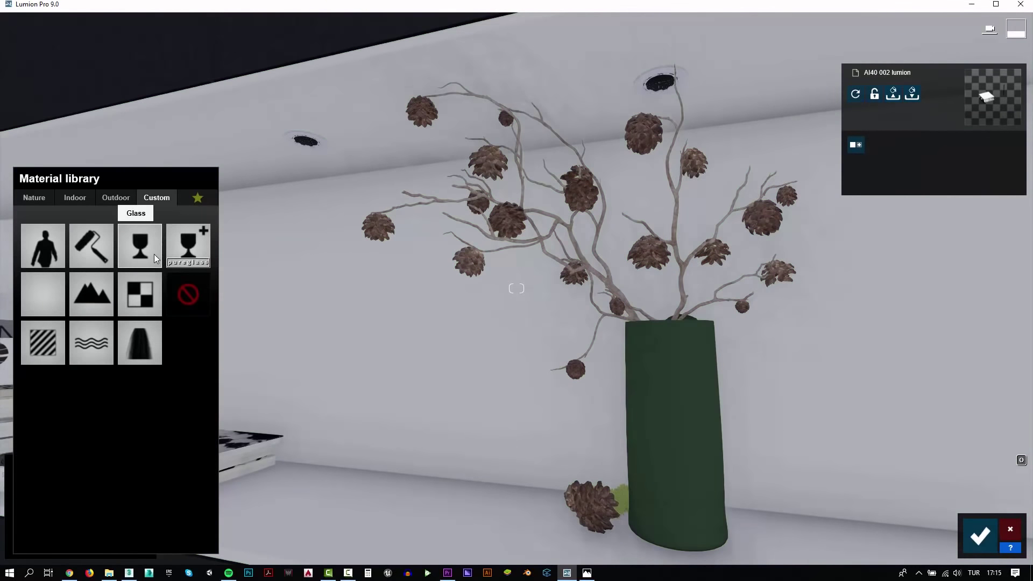
pyautogui.moveTo(589, 398); pyautogui.dragTo(726, 58, button='right')
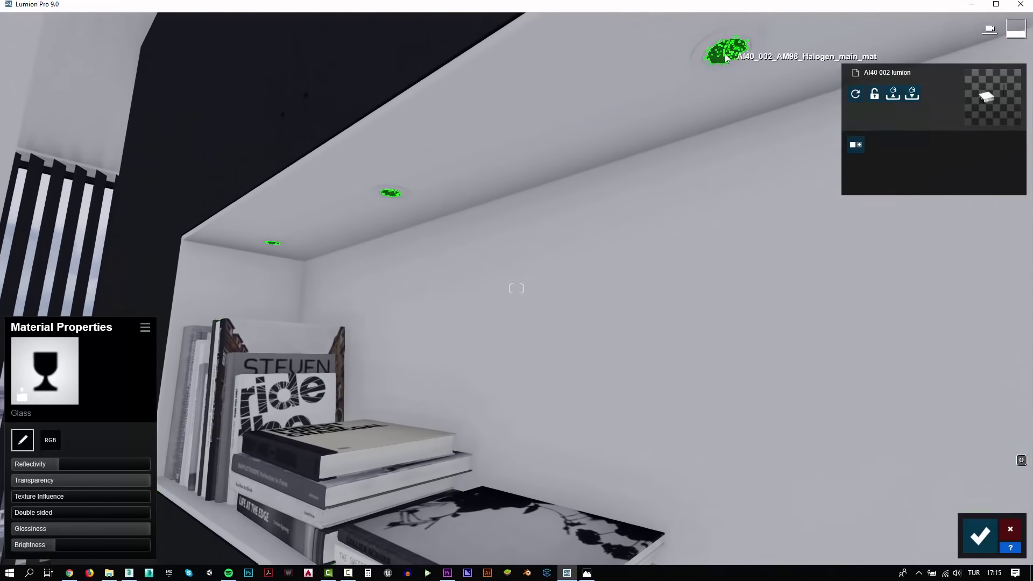
pyautogui.click(726, 58)
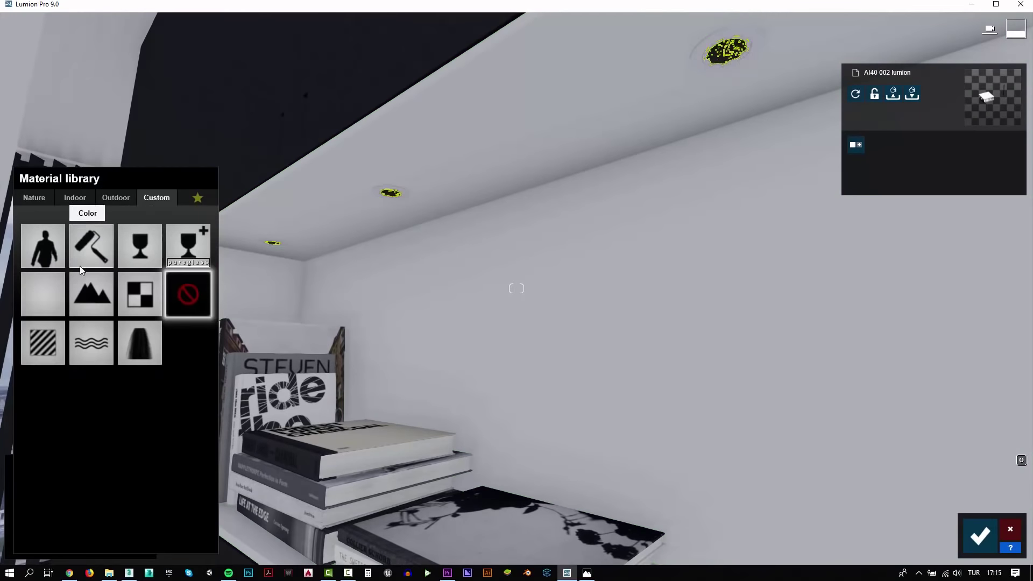
pyautogui.click(43, 337)
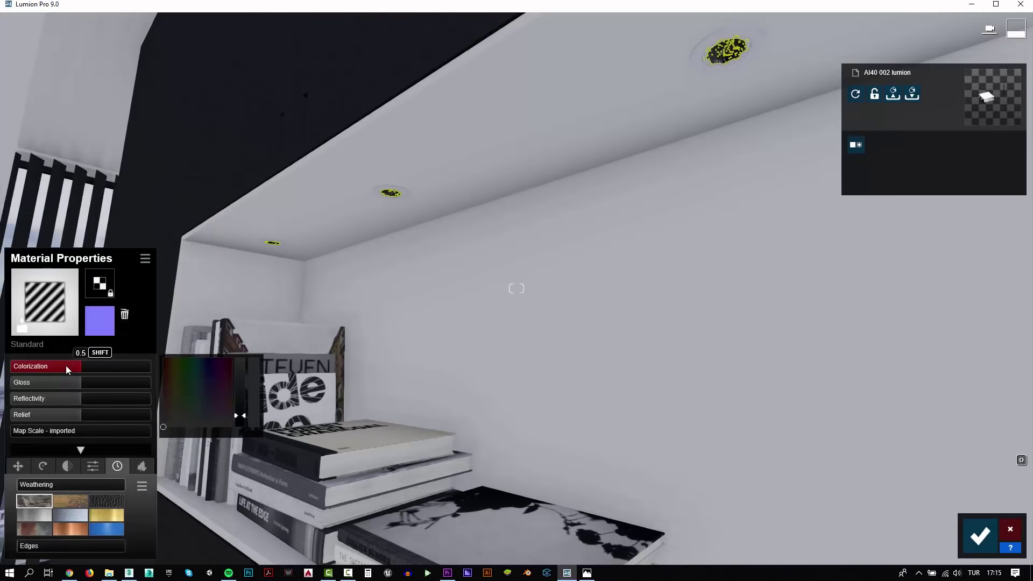
pyautogui.click(87, 468)
pyautogui.moveTo(56, 489); pyautogui.dragTo(80, 559, button='right')
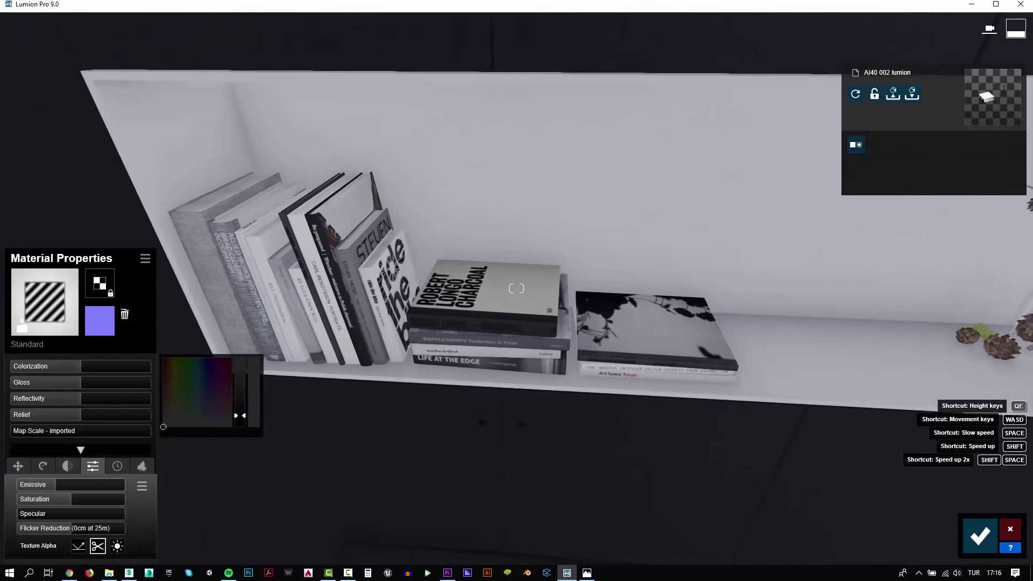
# Give the ceiling spotlight lens a brightly glowing Standard material and confirm the edits
pyautogui.moveTo(424, 319); pyautogui.dragTo(425, 318, button='right')
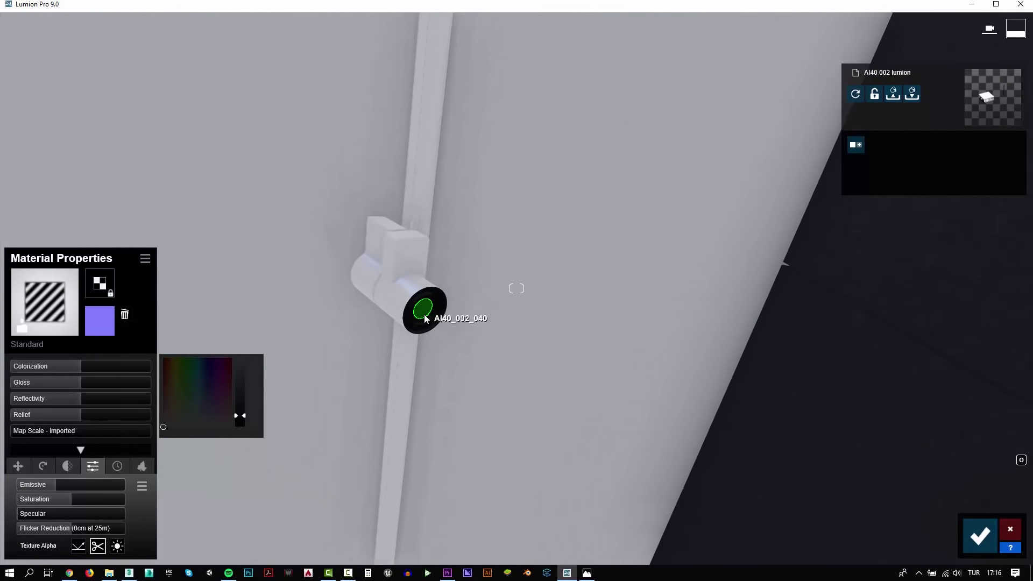
pyautogui.click(425, 319)
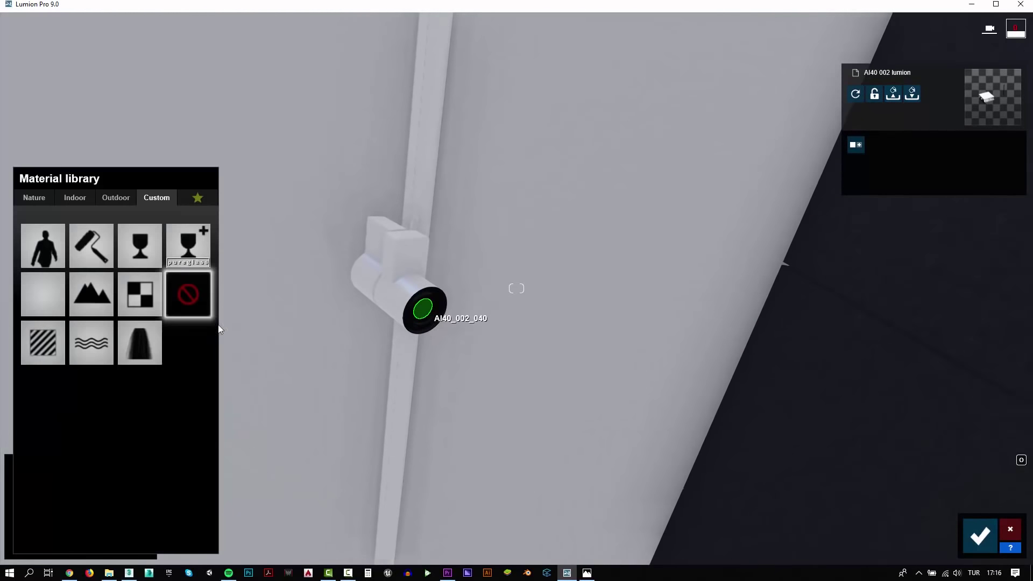
pyautogui.click(37, 350)
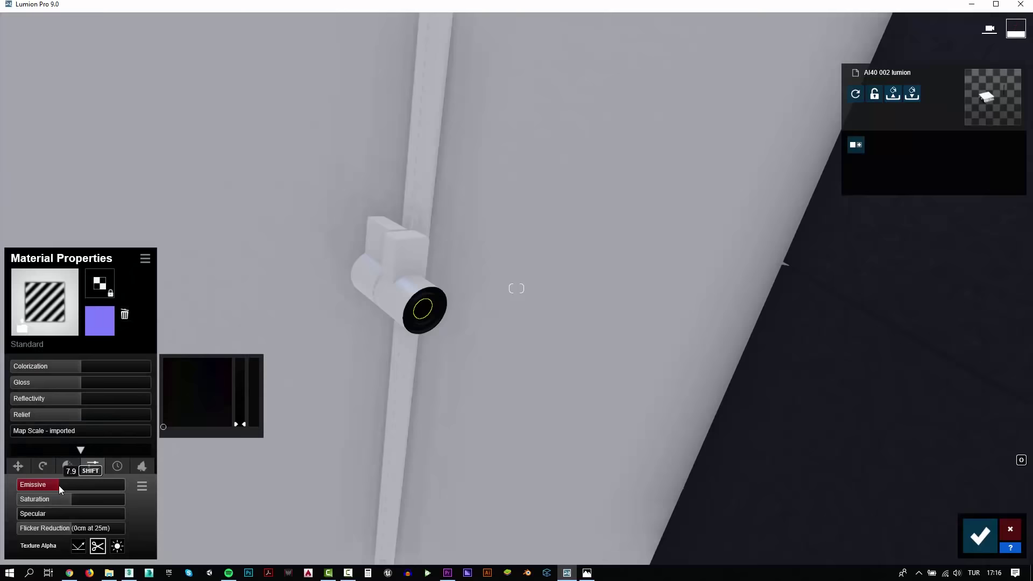
pyautogui.moveTo(239, 424); pyautogui.dragTo(249, 361)
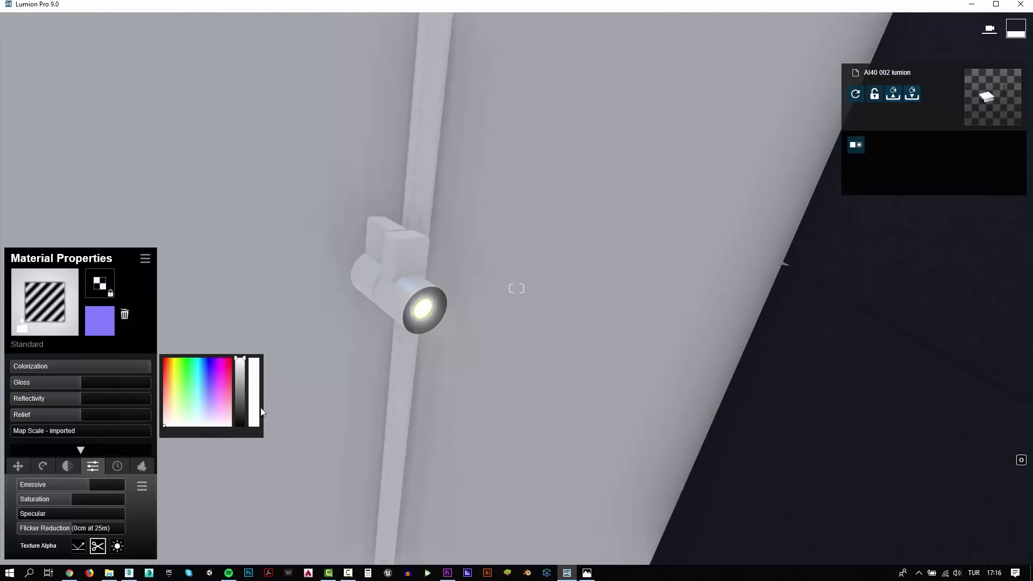
pyautogui.moveTo(269, 430); pyautogui.dragTo(322, 323, button='right')
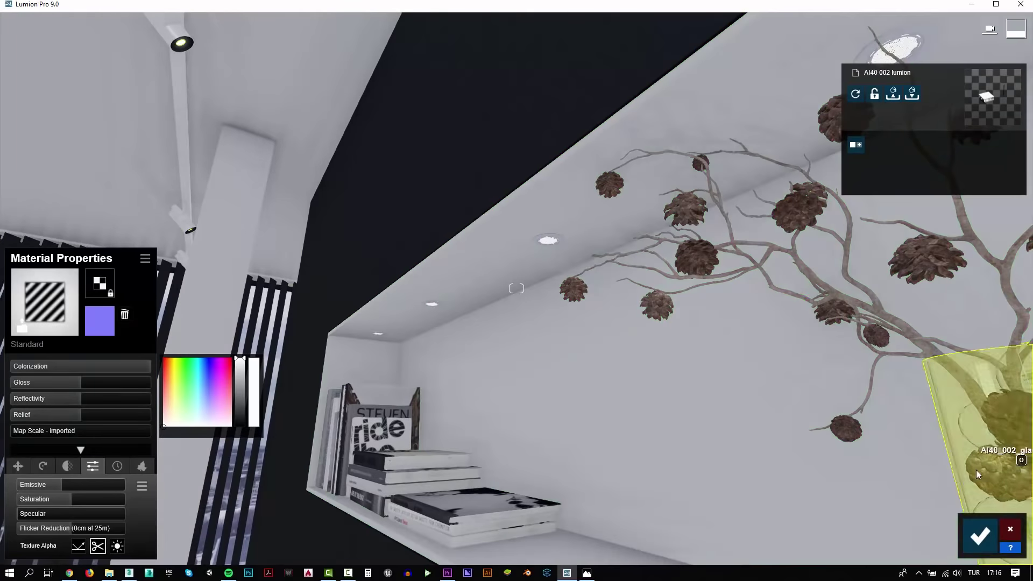
pyautogui.moveTo(545, 241); pyautogui.dragTo(546, 241, button='right')
pyautogui.press('Escape')
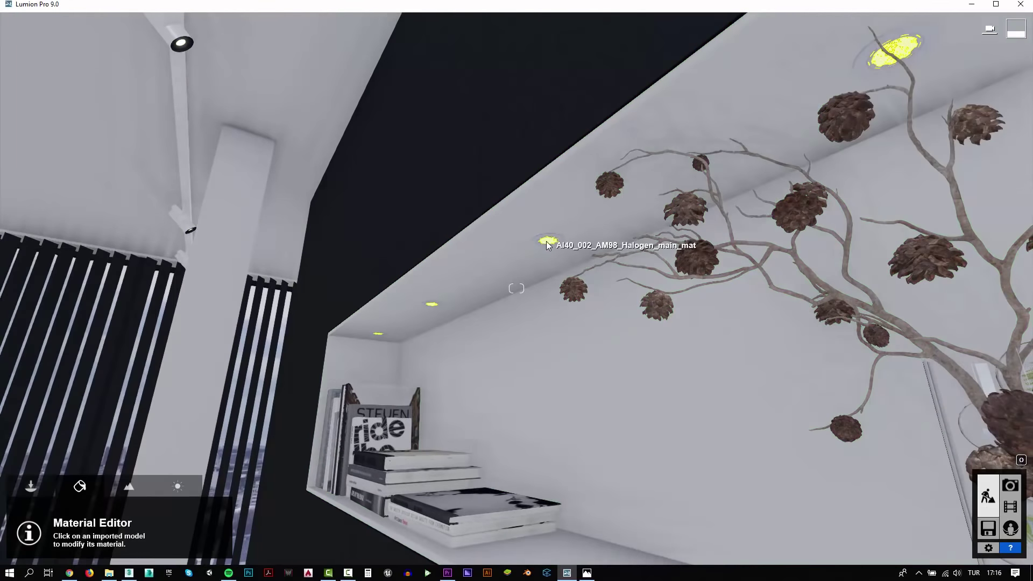
# Finish the halogen light material and give the shelf niche a glossier, more reflective Standard material
pyautogui.click(559, 232)
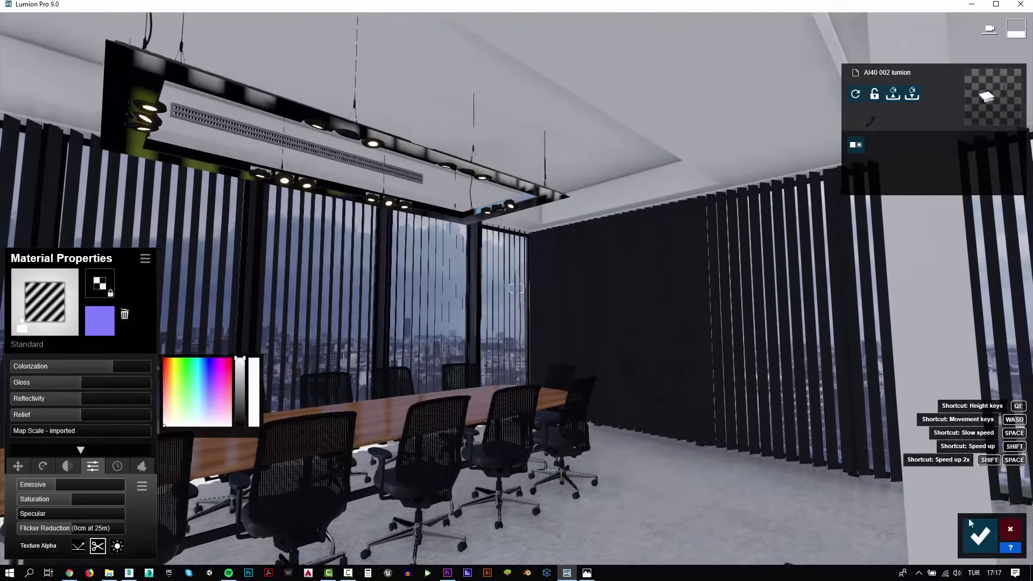
pyautogui.click(969, 523)
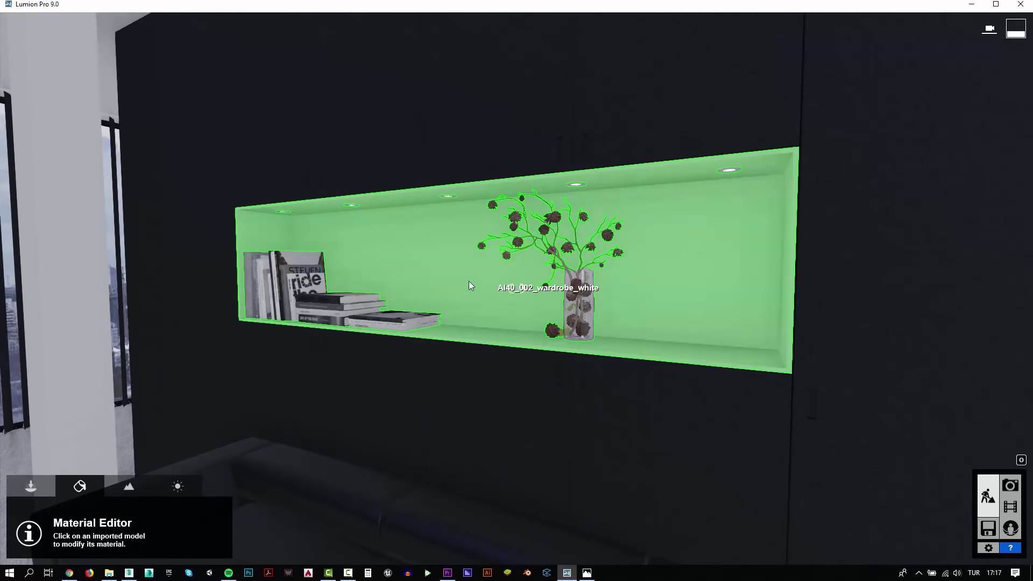
pyautogui.click(469, 282)
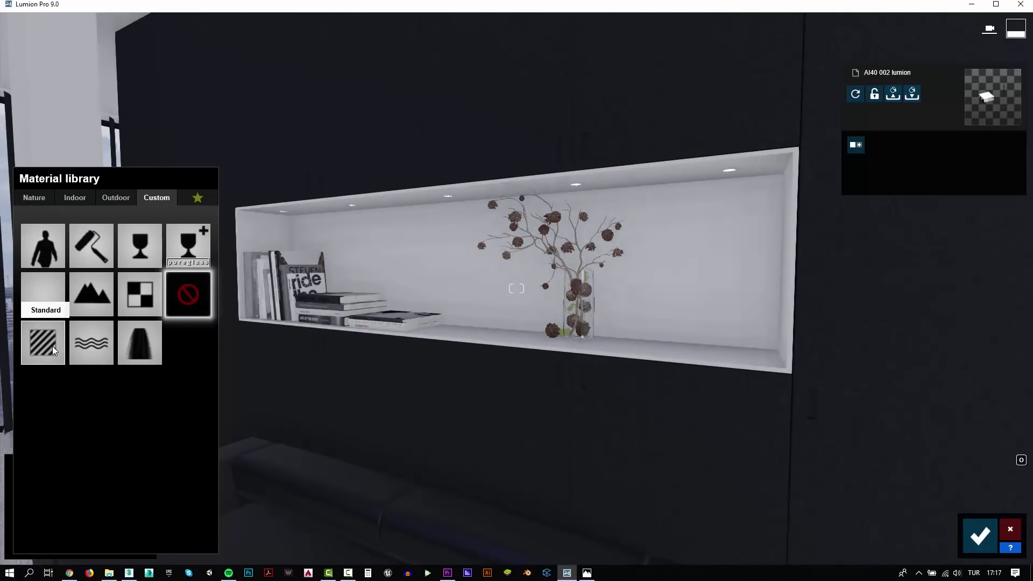
pyautogui.click(53, 346)
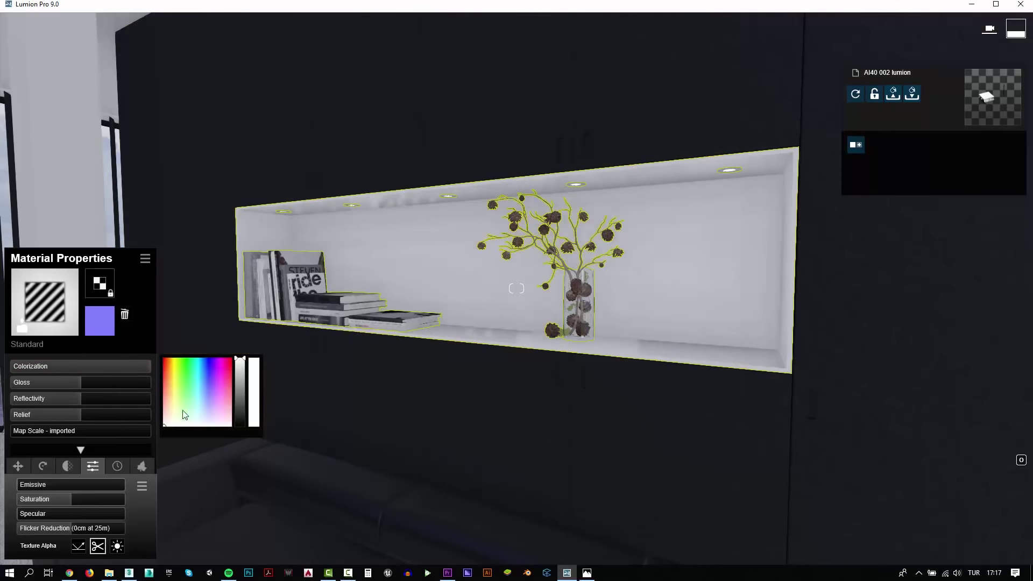
pyautogui.click(113, 399)
pyautogui.click(129, 382)
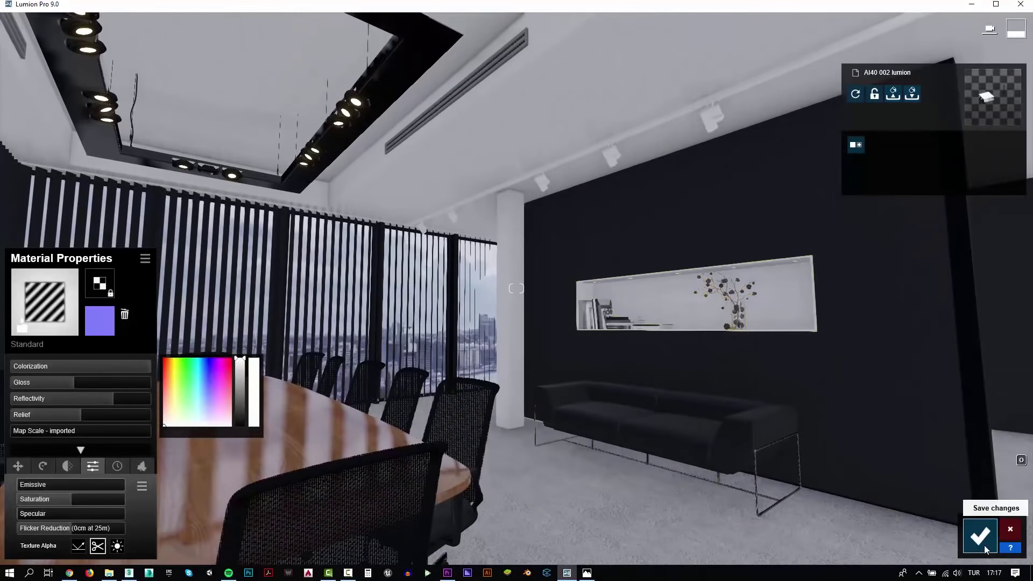
# Accept the chair material, render '1 - Photo' as a 1920x1080 JPG, then return to Build mode
pyautogui.click(980, 536)
pyautogui.click(1010, 485)
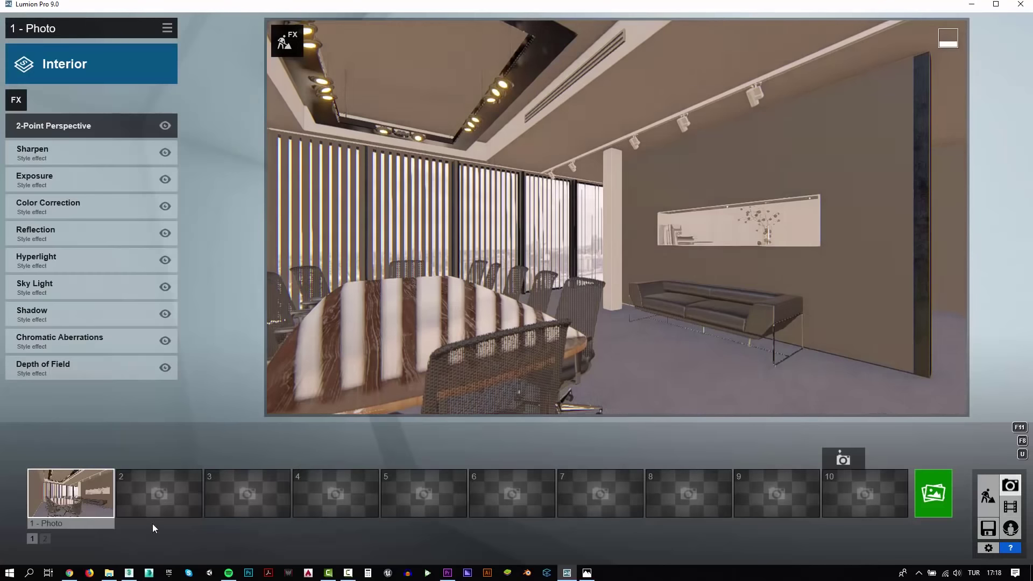
pyautogui.click(933, 426)
pyautogui.click(406, 432)
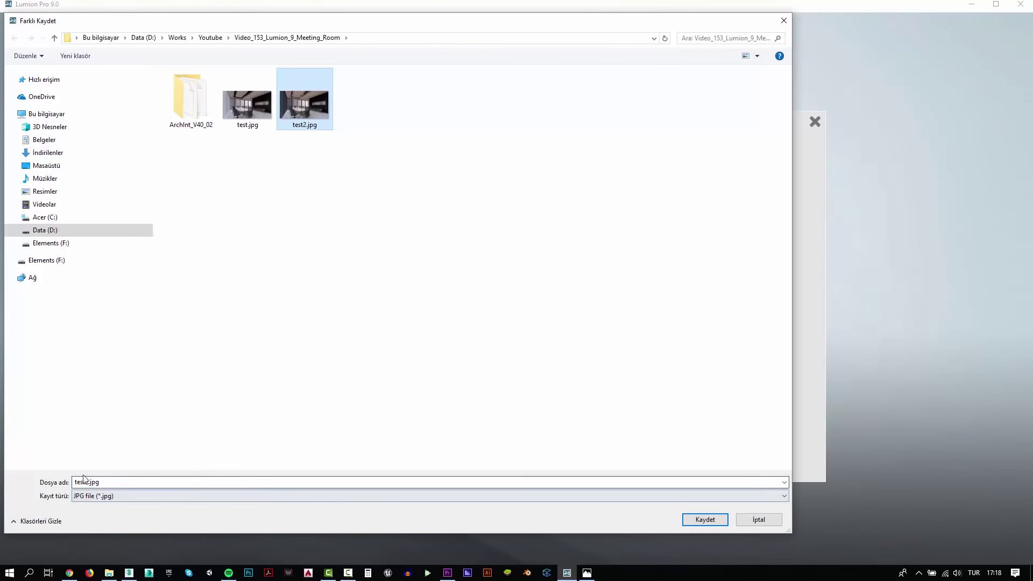
pyautogui.press('Return')
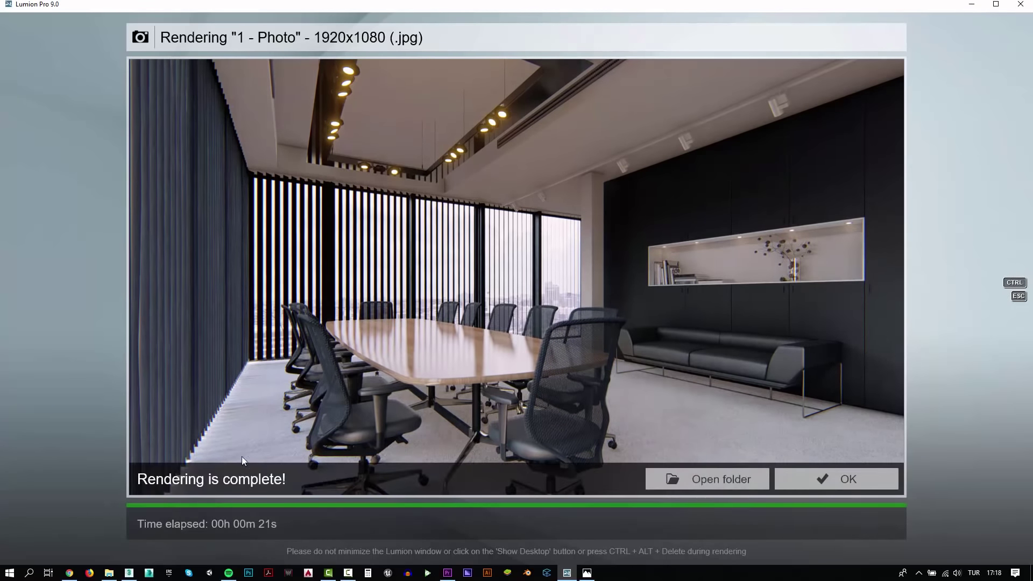
pyautogui.click(842, 480)
pyautogui.click(991, 501)
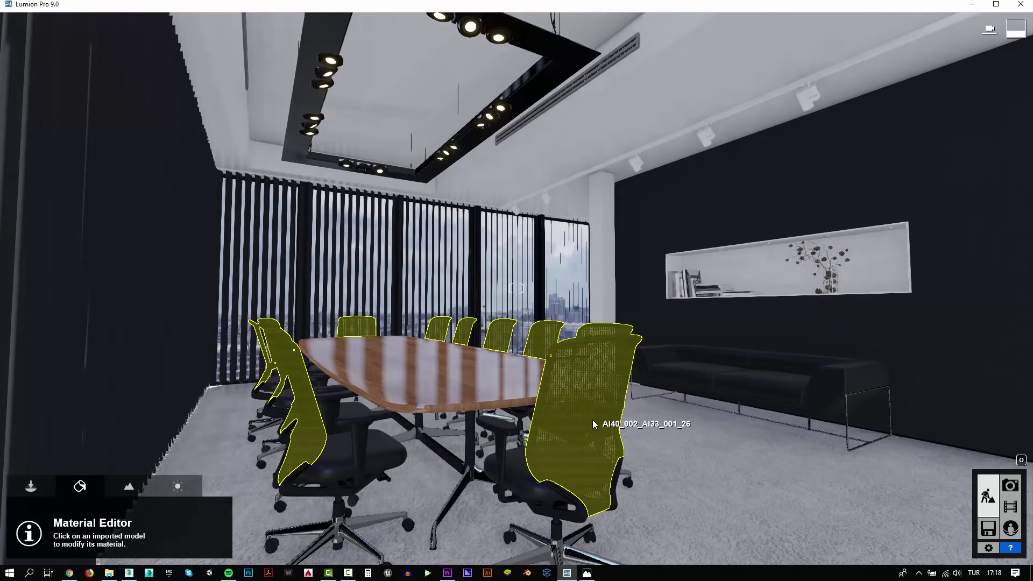
# Turn toward the wall shelf and pick a spotlight from Lights and Utilities to place
pyautogui.click(592, 419)
pyautogui.scroll(5, 601, 445)
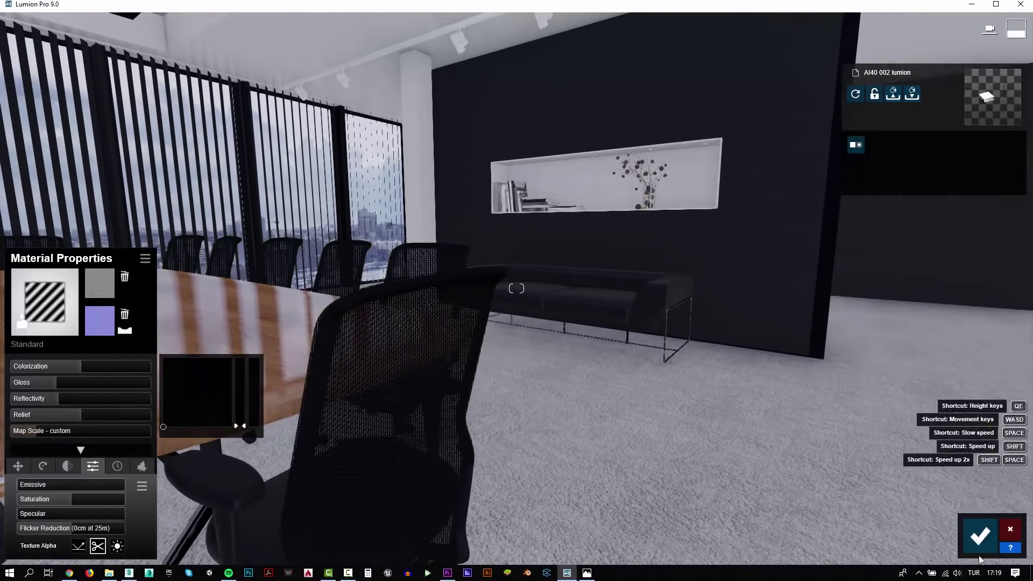
pyautogui.moveTo(253, 411); pyautogui.dragTo(253, 412, button='right')
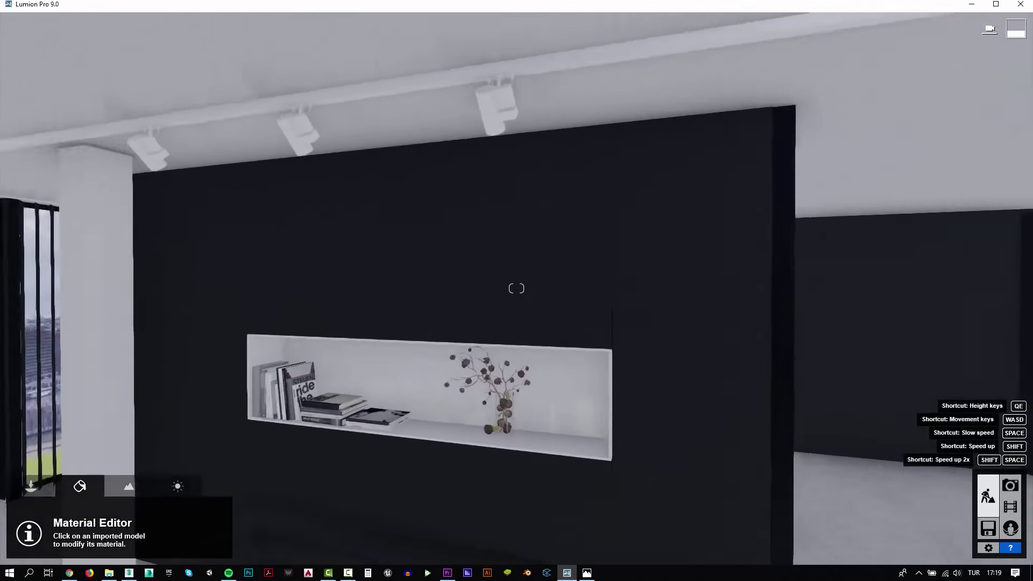
pyautogui.click(31, 486)
pyautogui.click(224, 518)
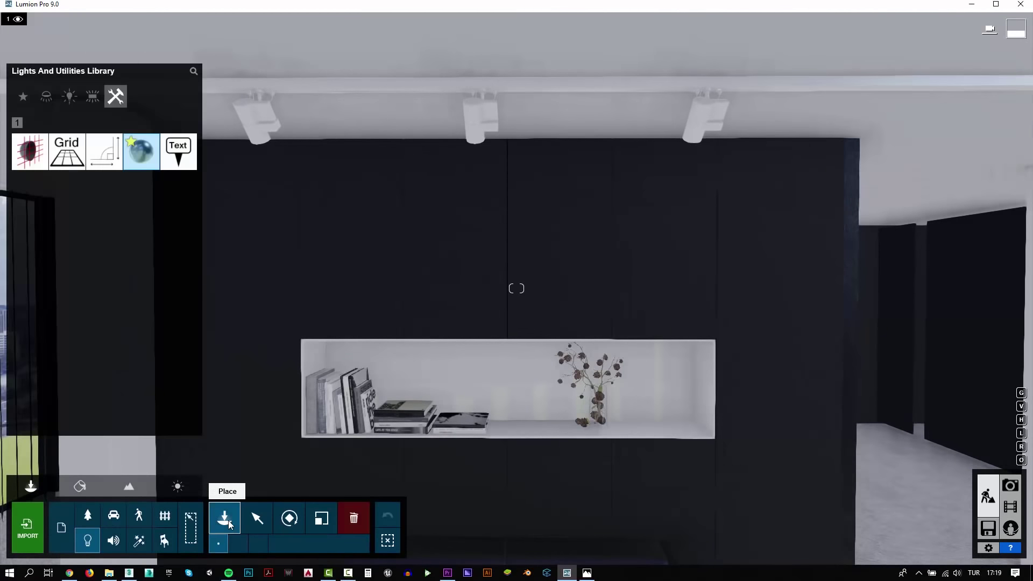
pyautogui.click(46, 97)
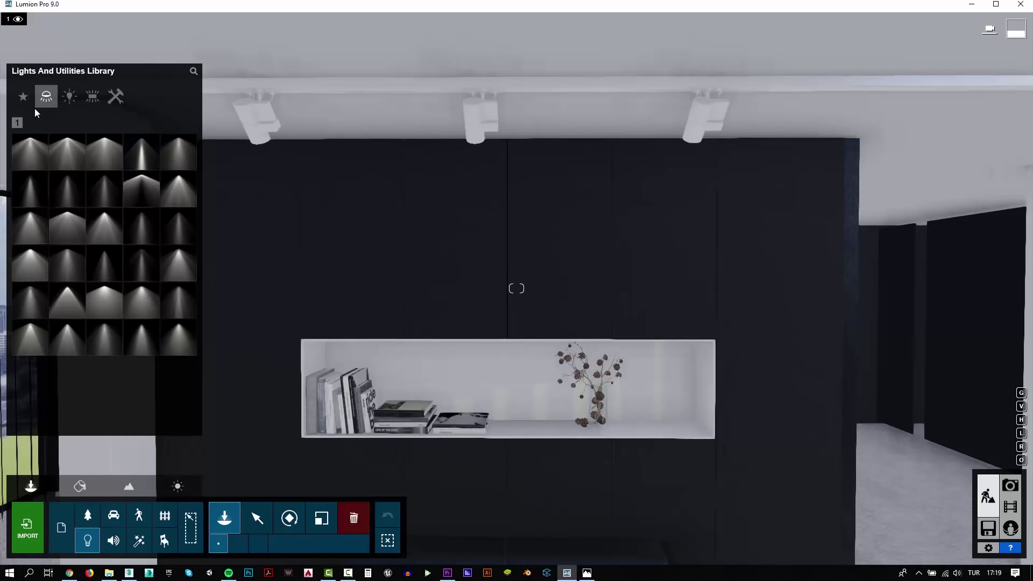
pyautogui.click(25, 154)
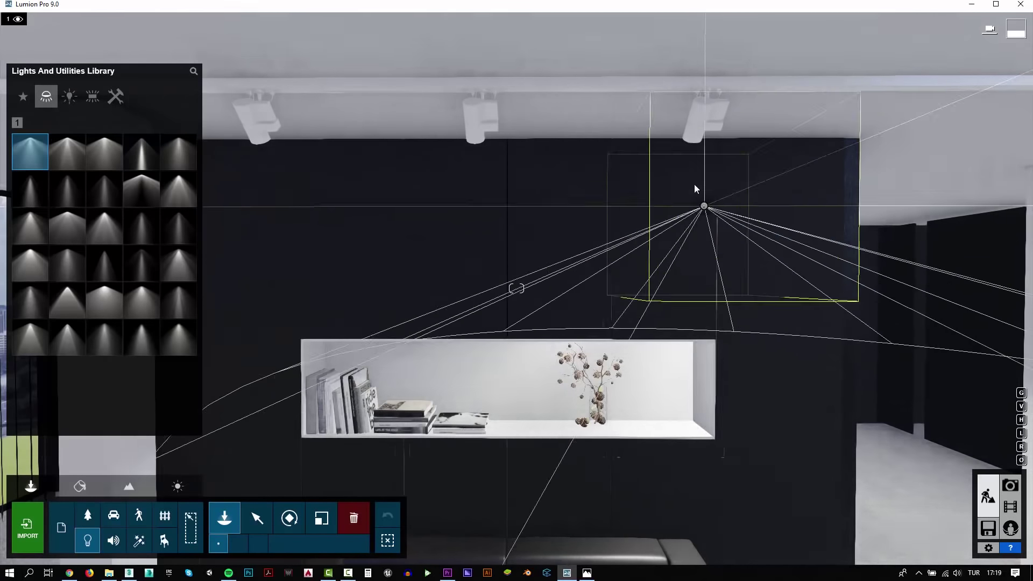
# Position the spotlight above the shelf under the left track fixture, with a narrow cone and pale cream colour
pyautogui.moveTo(694, 157); pyautogui.dragTo(680, 167, button='right')
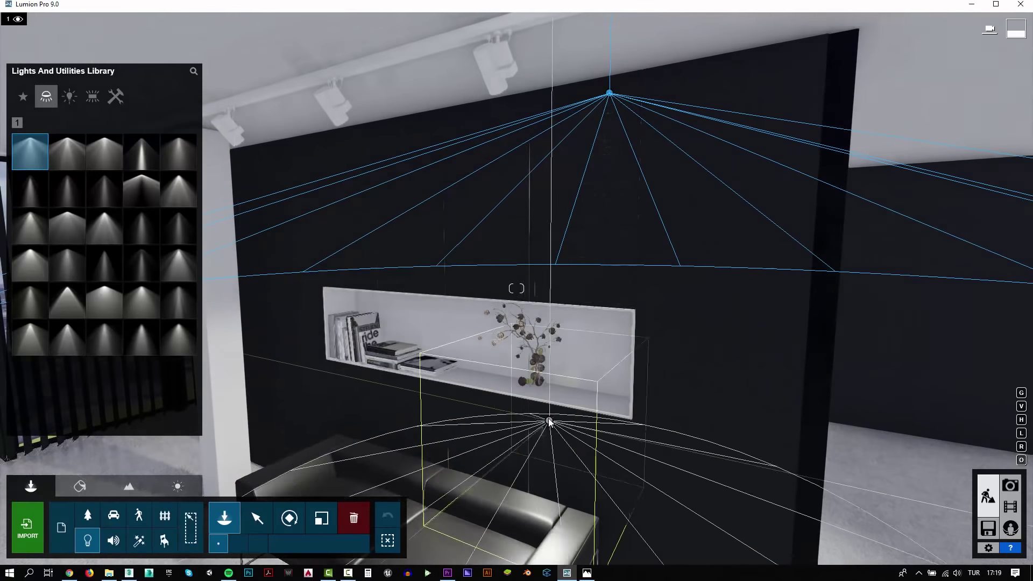
pyautogui.click(609, 93)
pyautogui.moveTo(610, 93)
pyautogui.mouseDown()
pyautogui.moveTo(615, 168)
pyautogui.moveTo(575, 69)
pyautogui.mouseUp()
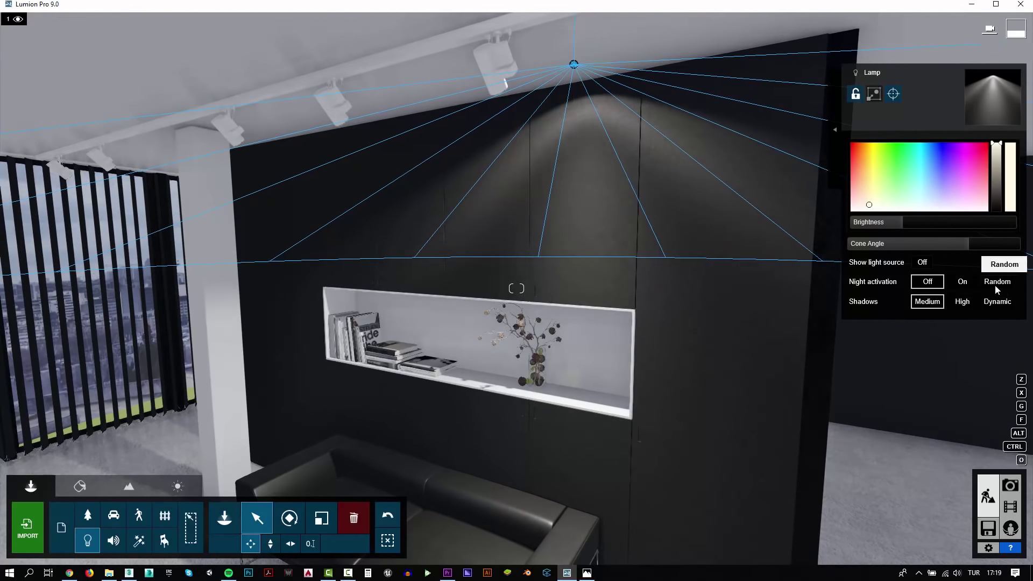
pyautogui.click(923, 245)
pyautogui.moveTo(899, 221)
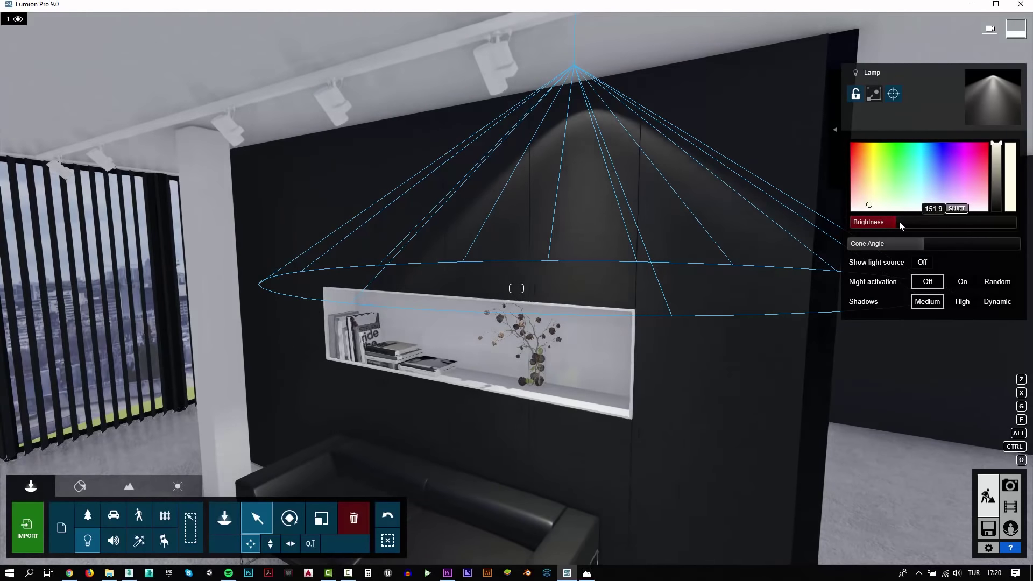
pyautogui.click(872, 170)
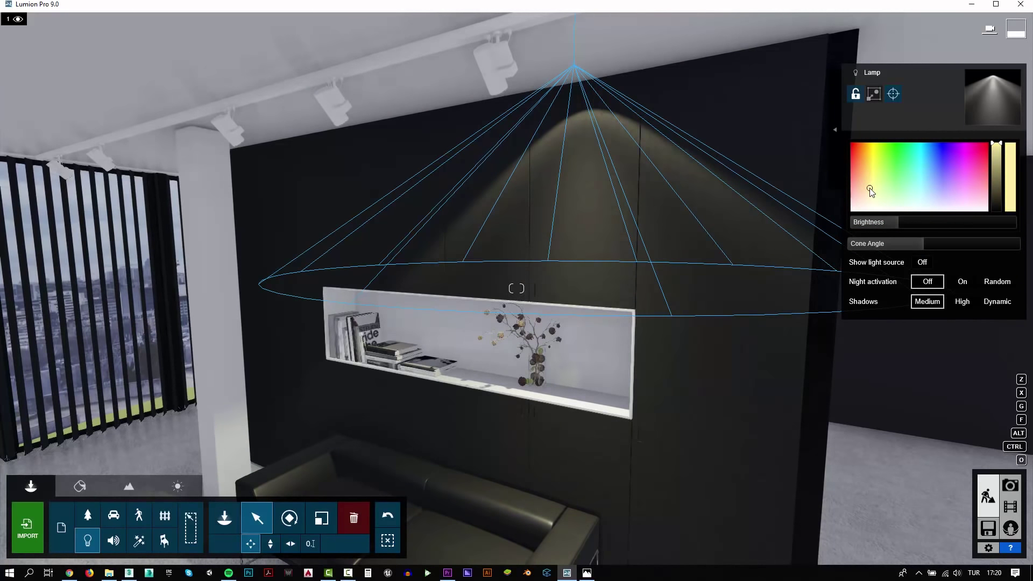
pyautogui.hotkey('ctrl', '1')
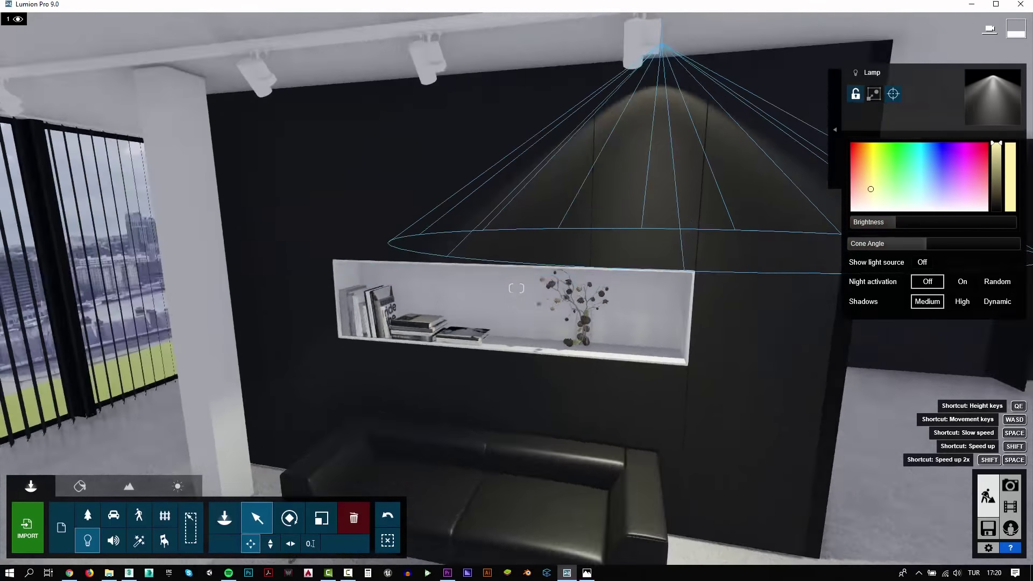
pyautogui.moveTo(872, 170); pyautogui.dragTo(865, 197)
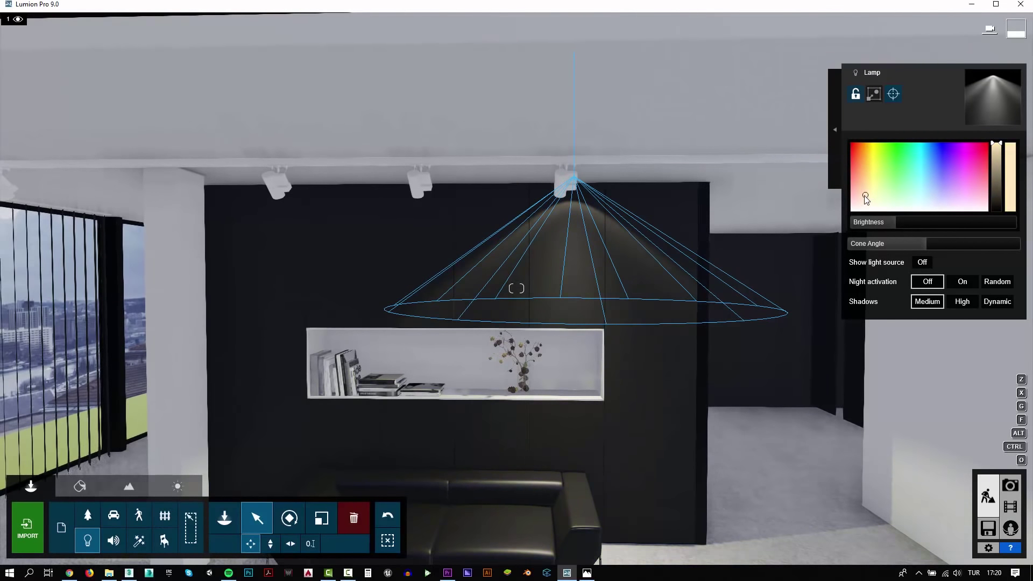
pyautogui.moveTo(574, 175); pyautogui.dragTo(274, 179)
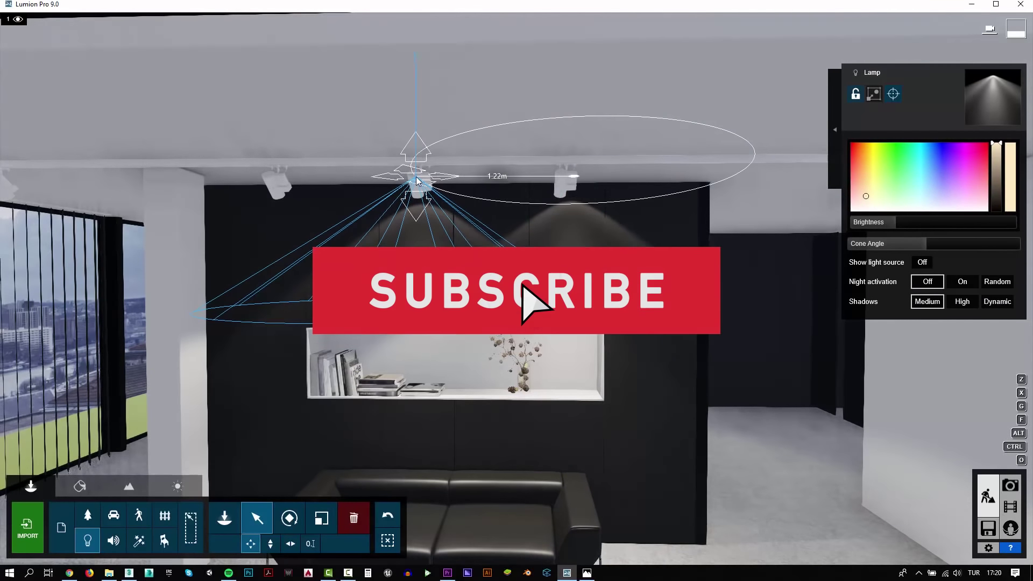
# Render the photo to the Desktop as test4.jpg
pyautogui.click(1010, 485)
pyautogui.click(934, 493)
pyautogui.click(417, 391)
pyautogui.click(360, 105)
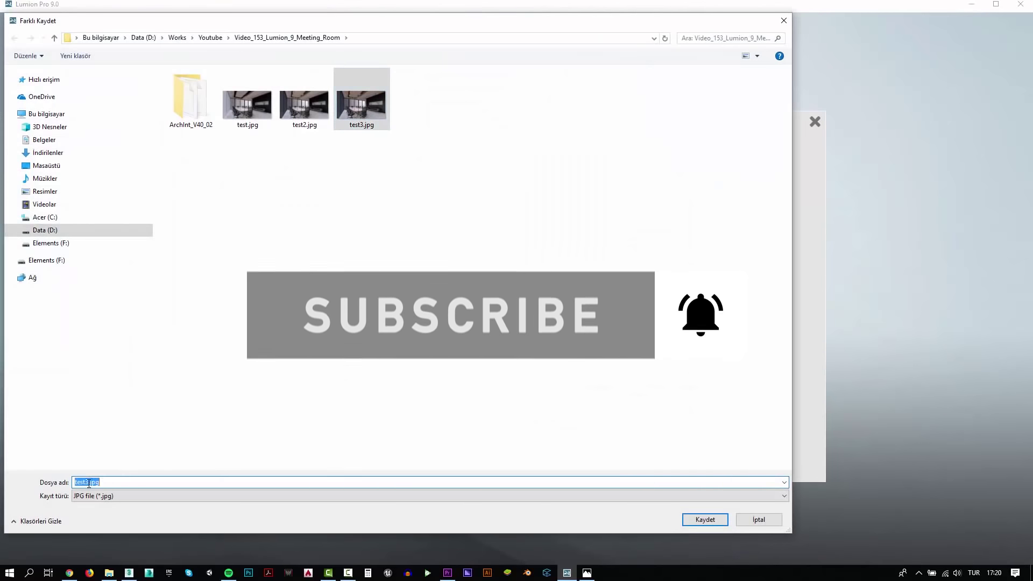
pyautogui.press('Right')
pyautogui.press('BackSpace')
pyautogui.write('4')
pyautogui.press('Return')
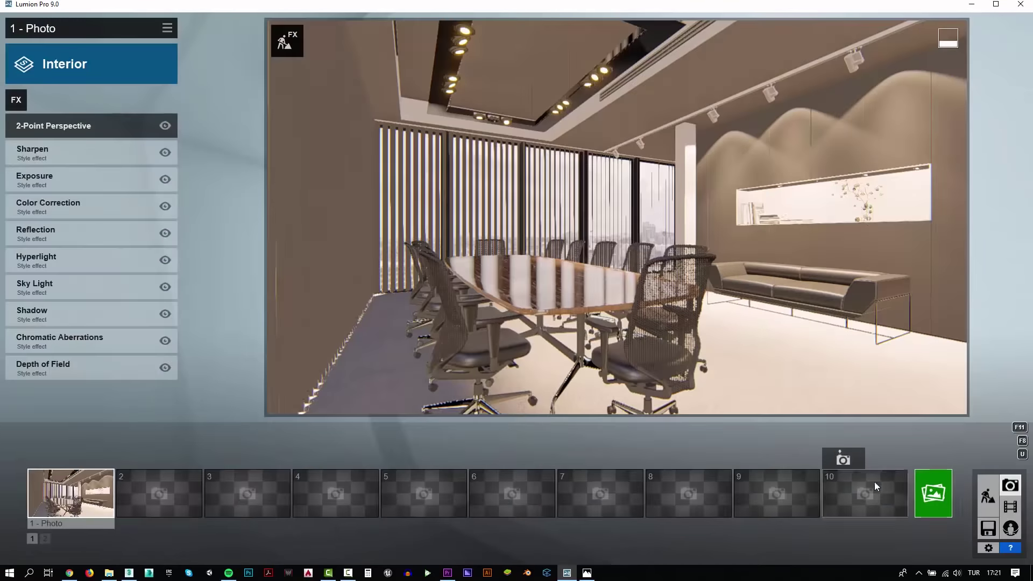
# Raise the spotlight's brightness and render the photo to a JPG again
pyautogui.click(987, 496)
pyautogui.click(851, 87)
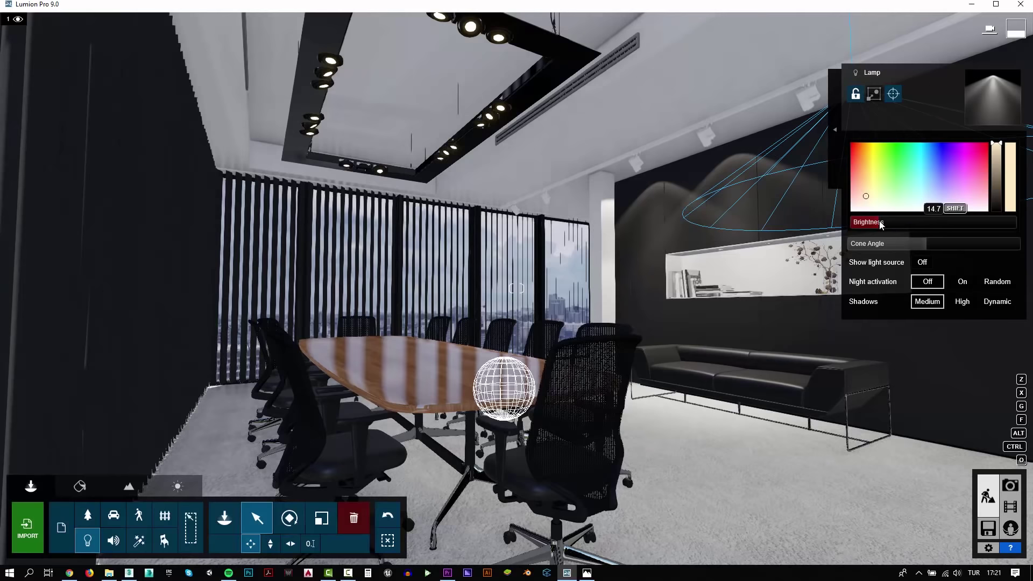
pyautogui.moveTo(882, 225); pyautogui.dragTo(884, 225)
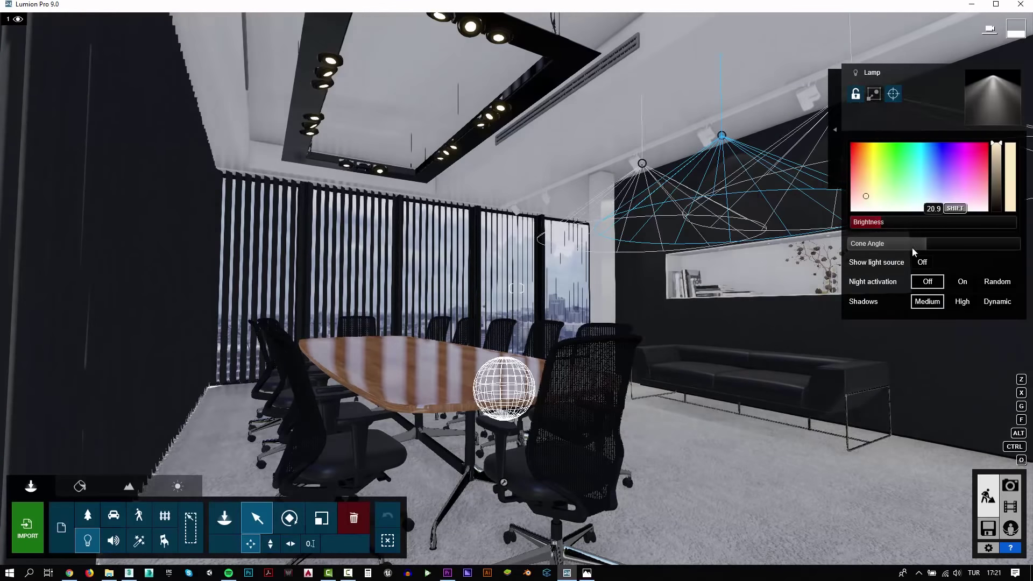
pyautogui.click(1010, 485)
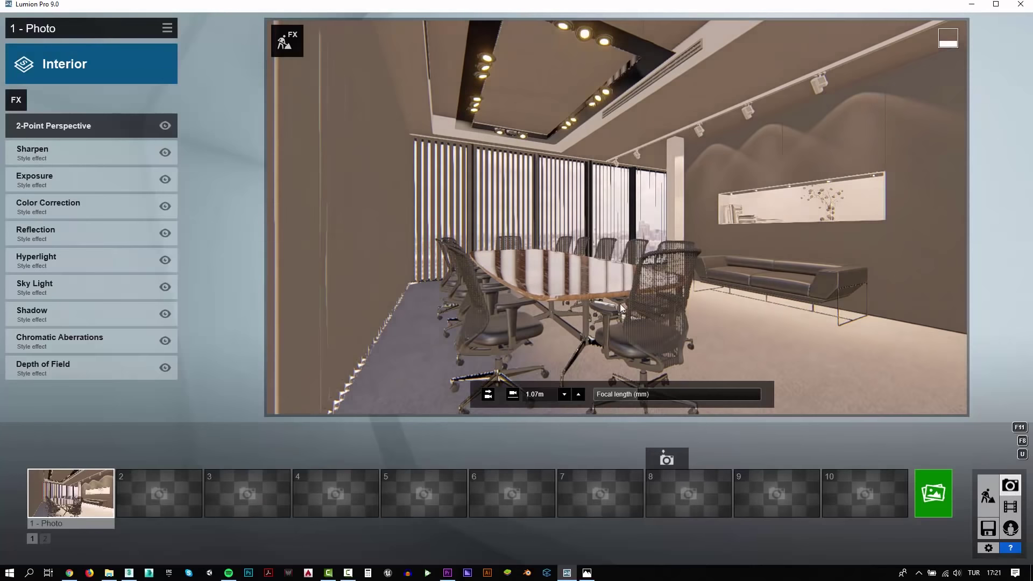
pyautogui.click(927, 489)
pyautogui.click(409, 429)
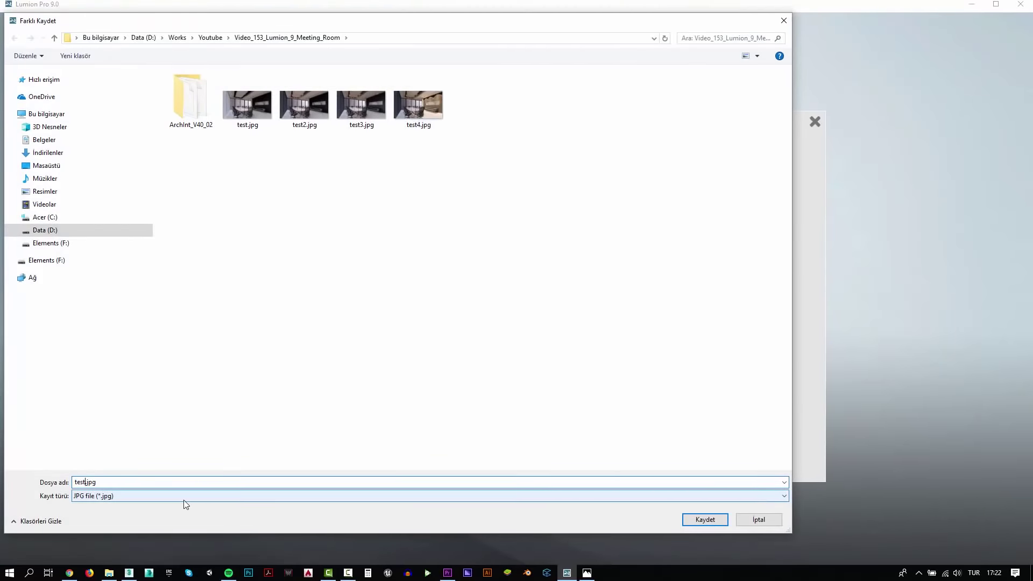
pyautogui.press('Return')
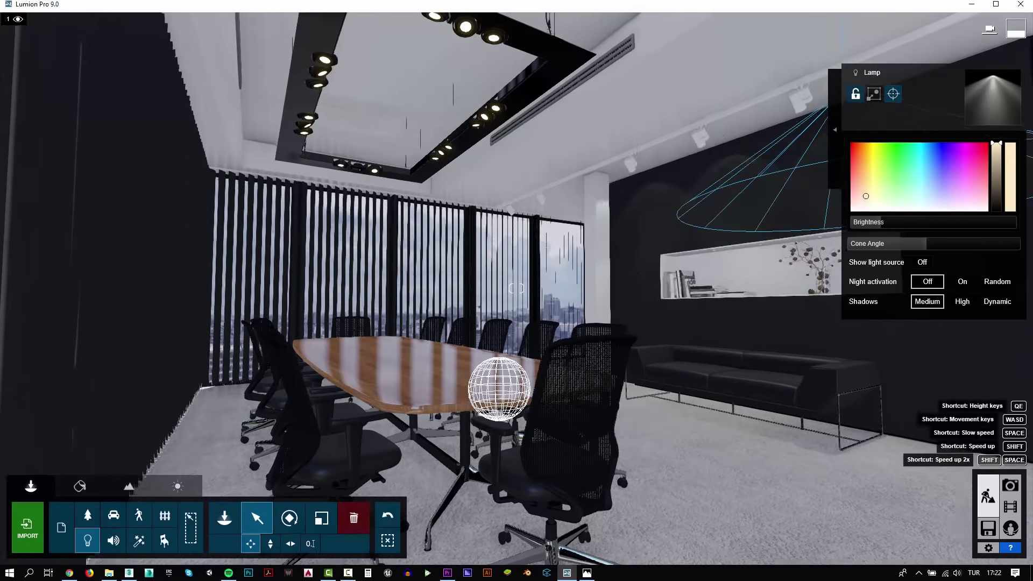
# Place another spotlight from Lights and Utilities on the ceiling above the wall shelf
pyautogui.moveTo(893, 94); pyautogui.dragTo(506, 188, button='right')
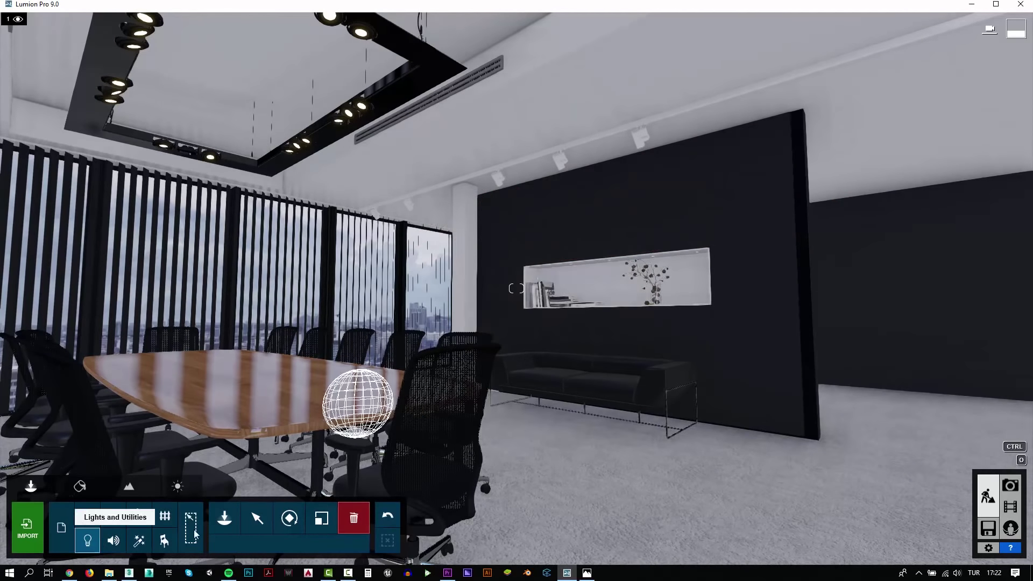
pyautogui.click(87, 541)
pyautogui.click(69, 96)
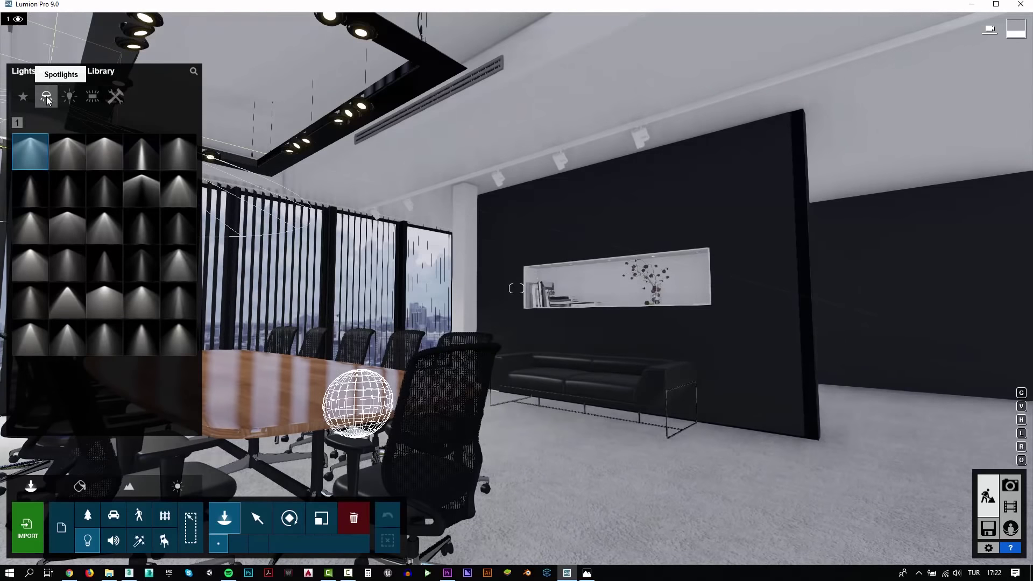
pyautogui.click(67, 337)
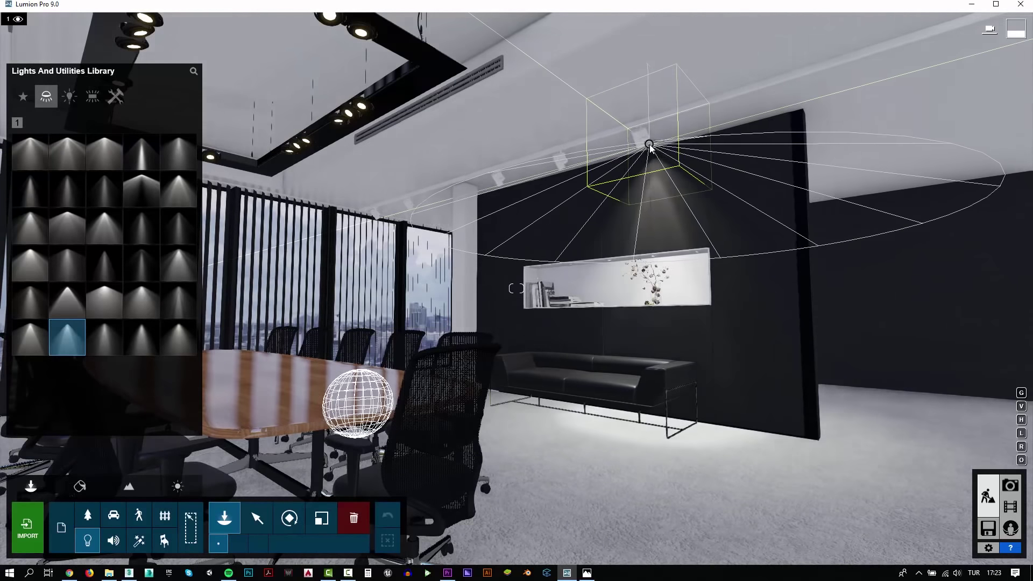
pyautogui.scroll(5, 652, 150)
pyautogui.moveTo(653, 150); pyautogui.dragTo(534, 109, button='right')
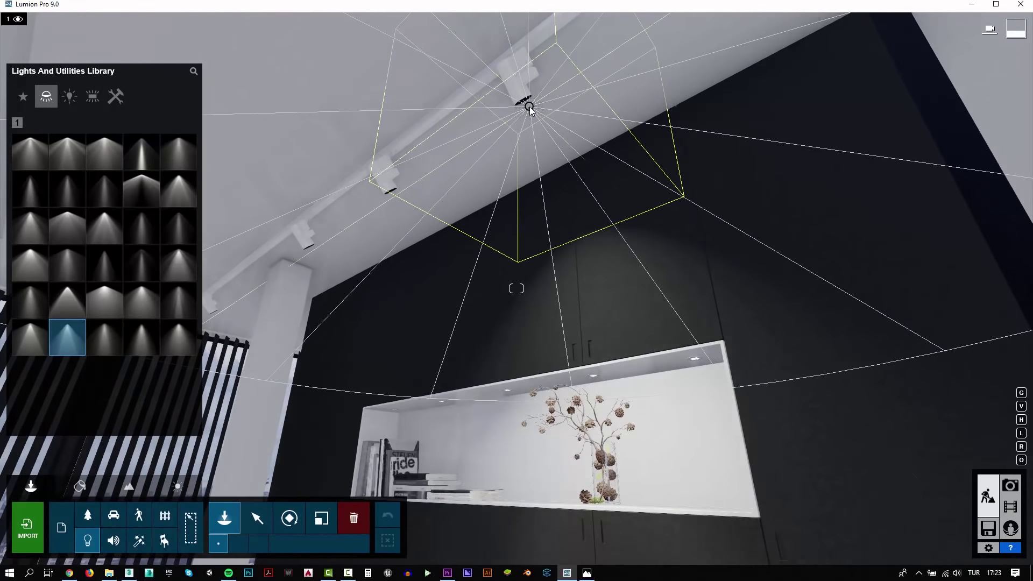
pyautogui.click(573, 139)
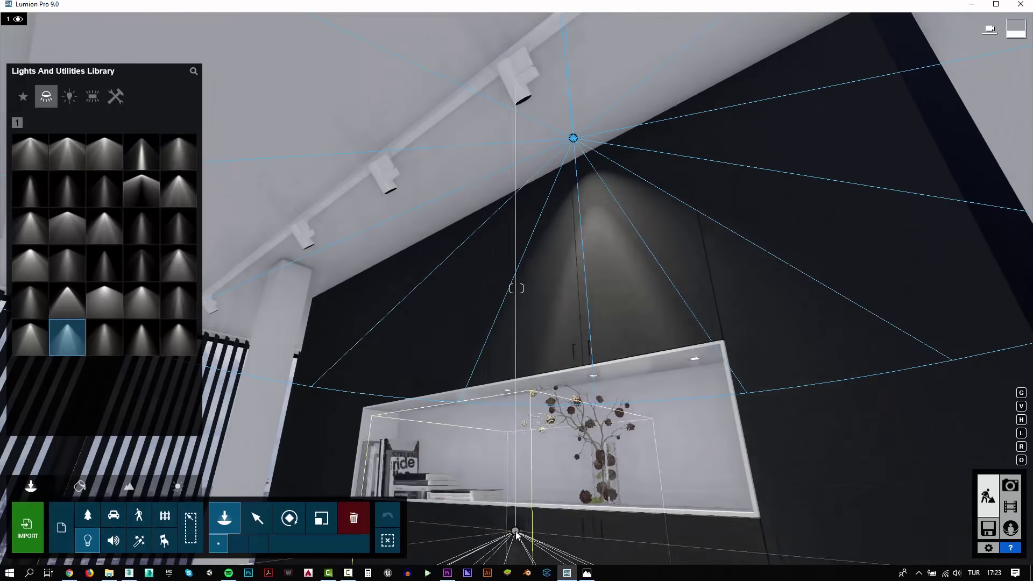
pyautogui.click(80, 487)
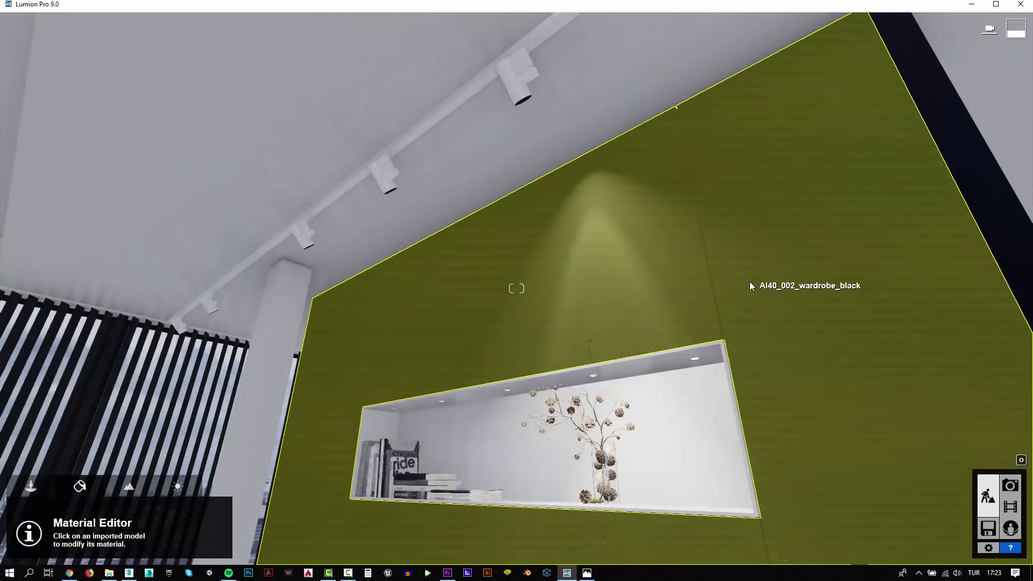
# Raise the Poli Plaster 01 VAR1 2K wall gloss to 1.9 and accept the material
pyautogui.click(747, 282)
pyautogui.moveTo(114, 382)
pyautogui.mouseDown()
pyautogui.moveTo(141, 382)
pyautogui.moveTo(123, 398)
pyautogui.moveTo(142, 383)
pyautogui.mouseUp()
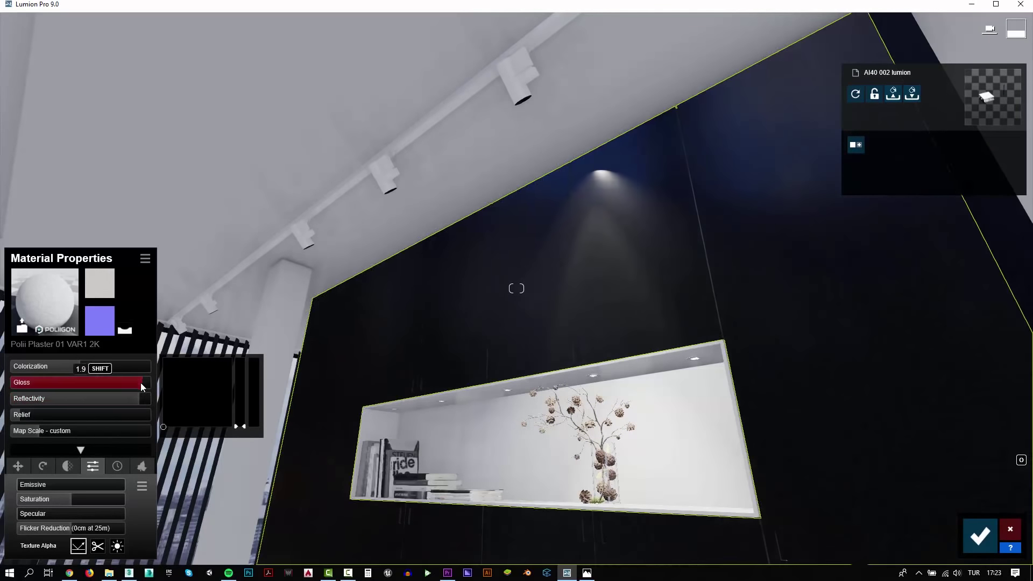
pyautogui.moveTo(137, 384); pyautogui.dragTo(137, 419, button='right')
pyautogui.moveTo(516, 288)
pyautogui.mouseDown(button='right')
pyautogui.moveTo(516, 237)
pyautogui.moveTo(517, 301)
pyautogui.mouseUp(button='right')
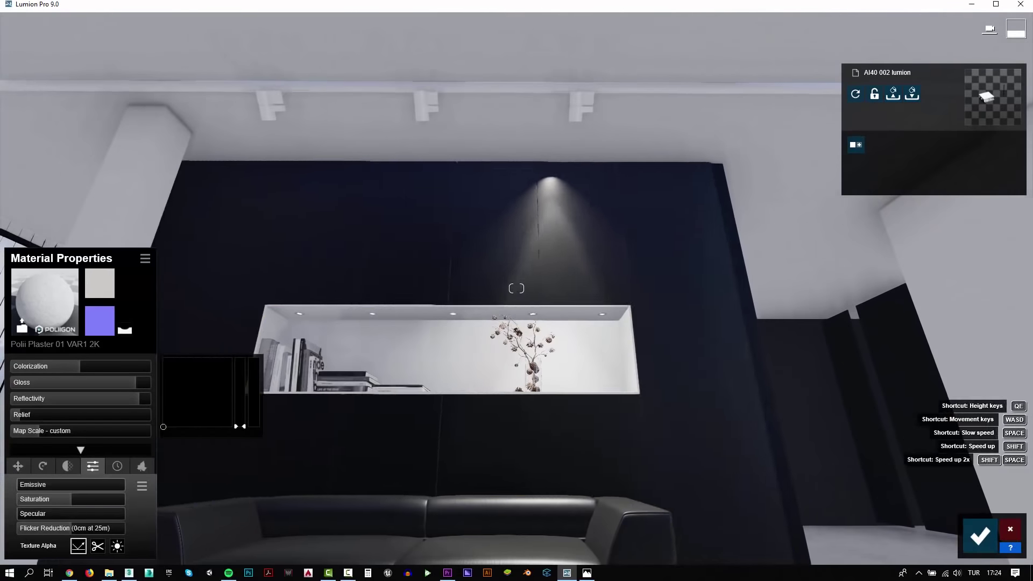
pyautogui.click(980, 536)
# Narrow Lamp27's cone angle to 1.5 rad and render a 1920x1080 photo as test5.jpg
pyautogui.click(38, 489)
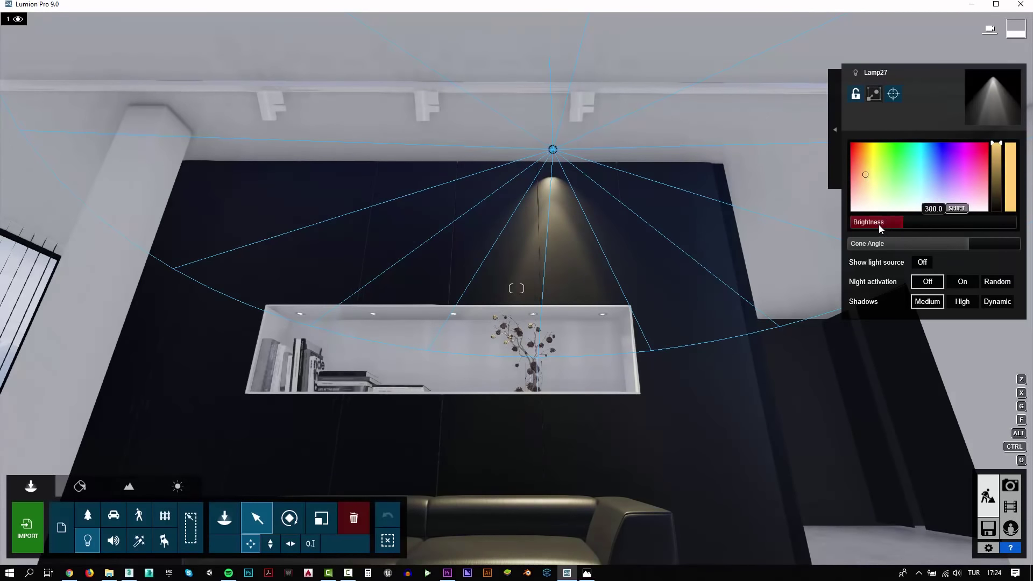
pyautogui.moveTo(889, 243); pyautogui.dragTo(893, 250)
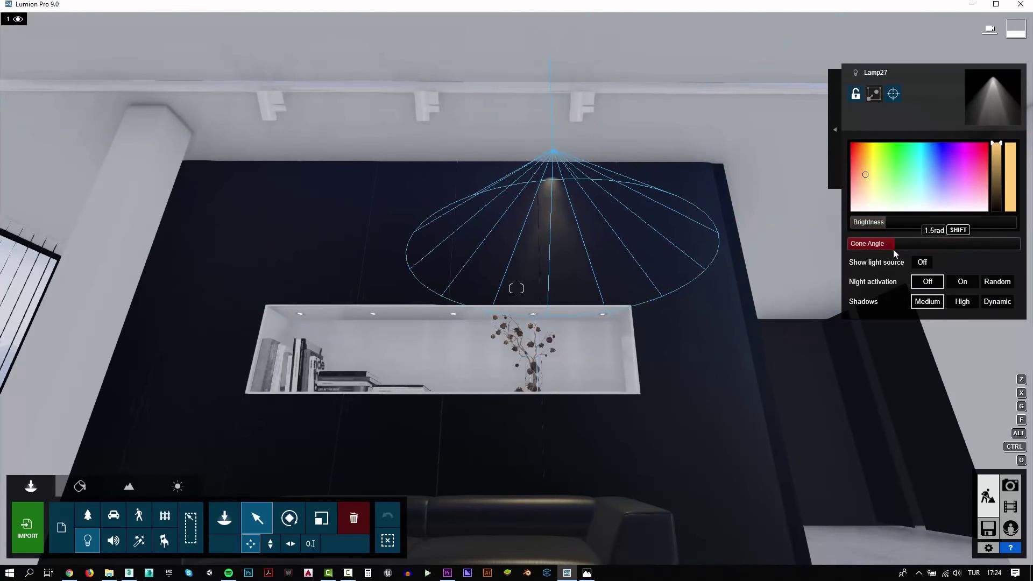
pyautogui.click(1010, 485)
pyautogui.click(70, 489)
pyautogui.click(934, 491)
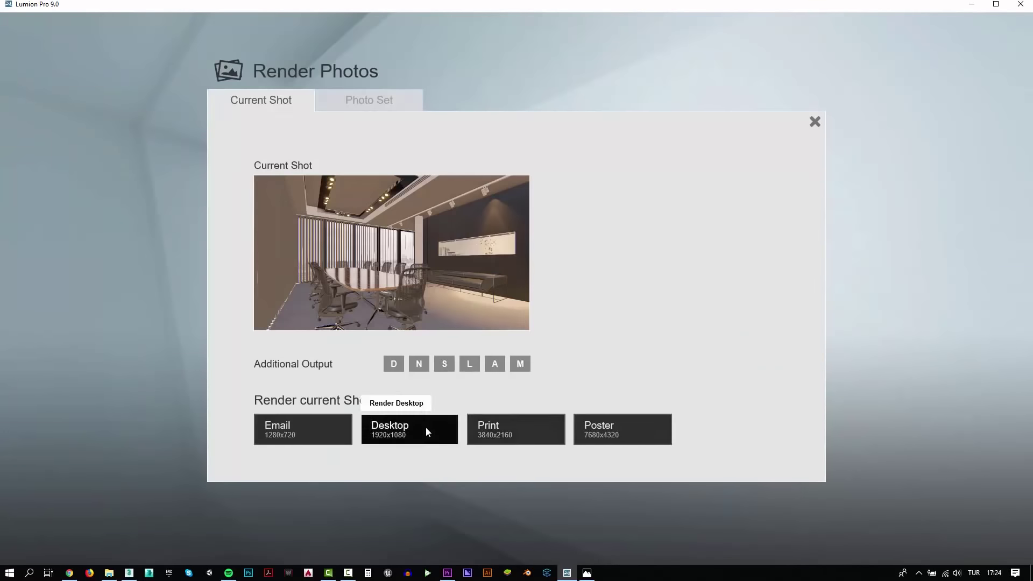
pyautogui.click(426, 428)
pyautogui.press('Return')
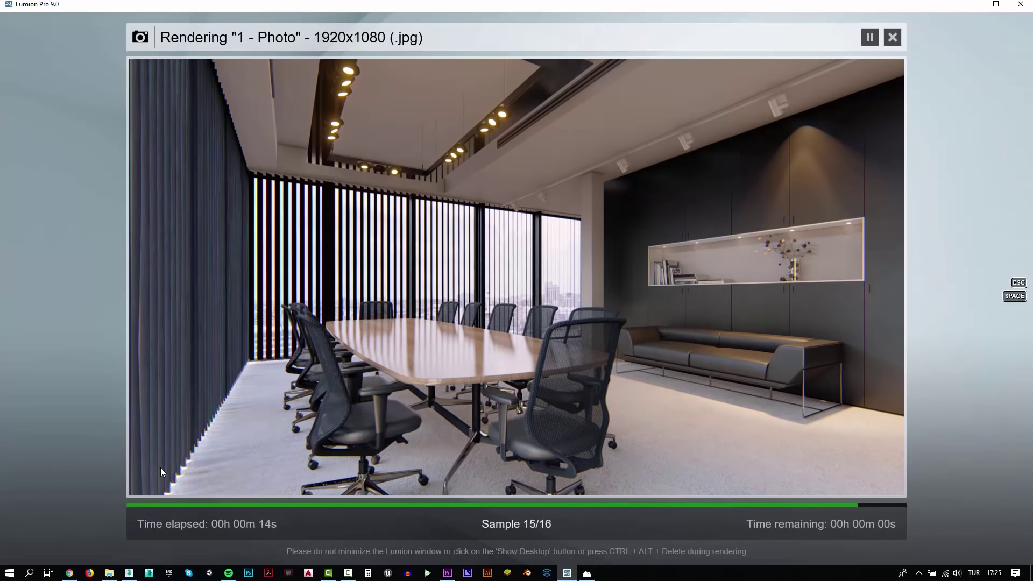
pyautogui.press('Escape')
pyautogui.click(988, 498)
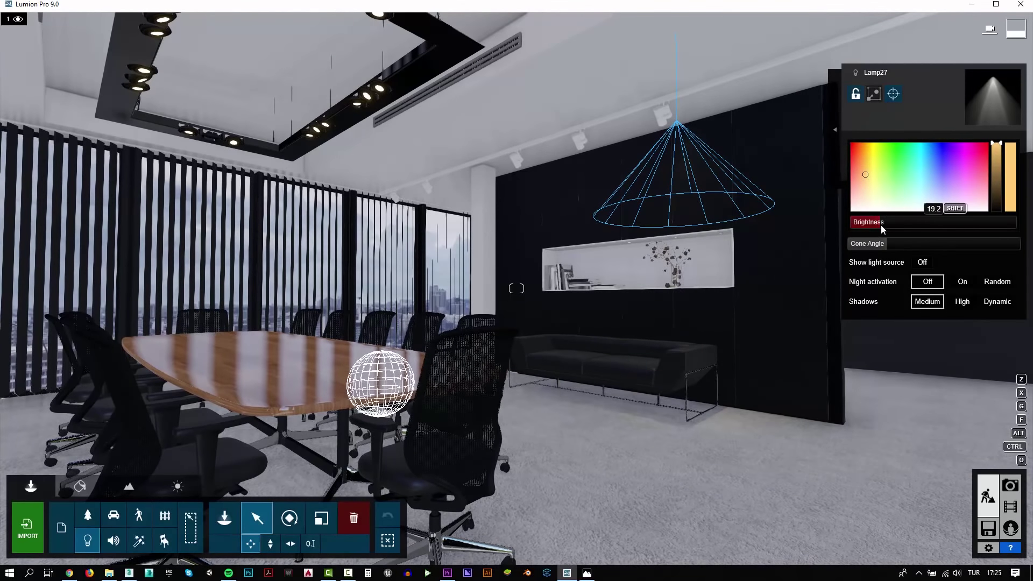
# Move Lamp27 along the ceiling and check the shot from the saved photo view
pyautogui.moveTo(578, 293)
pyautogui.mouseDown(button='right')
pyautogui.moveTo(484, 294)
pyautogui.moveTo(260, 532)
pyautogui.mouseUp(button='right')
pyautogui.moveTo(637, 228)
pyautogui.mouseDown()
pyautogui.moveTo(300, 229)
pyautogui.moveTo(486, 229)
pyautogui.mouseUp()
pyautogui.click(1010, 487)
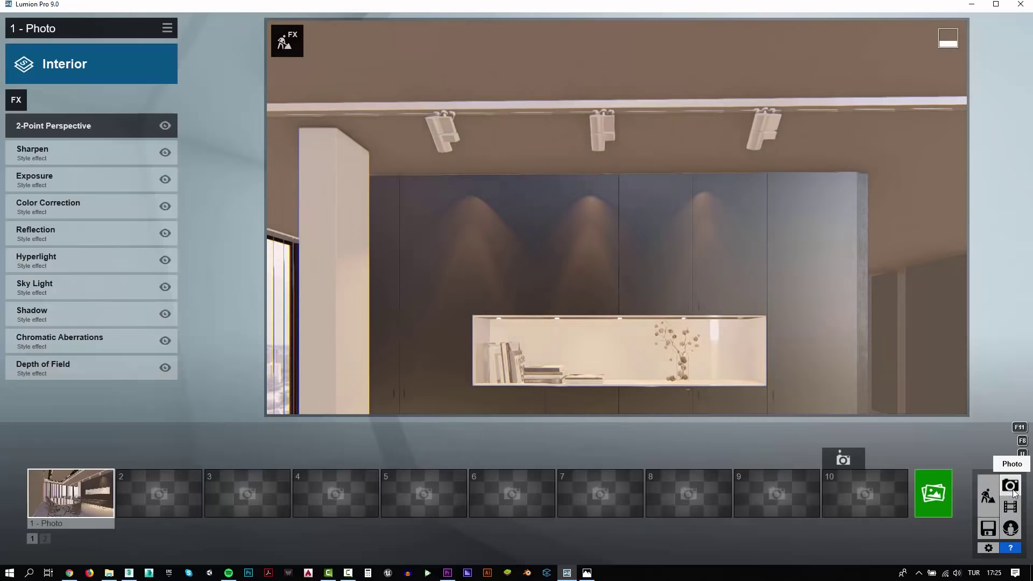
pyautogui.click(989, 489)
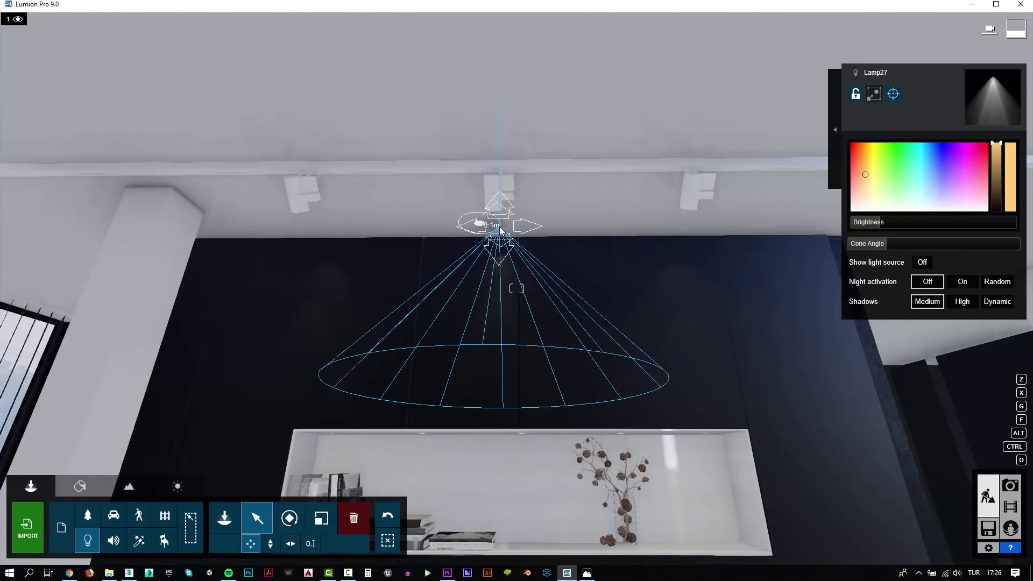
pyautogui.click(1000, 491)
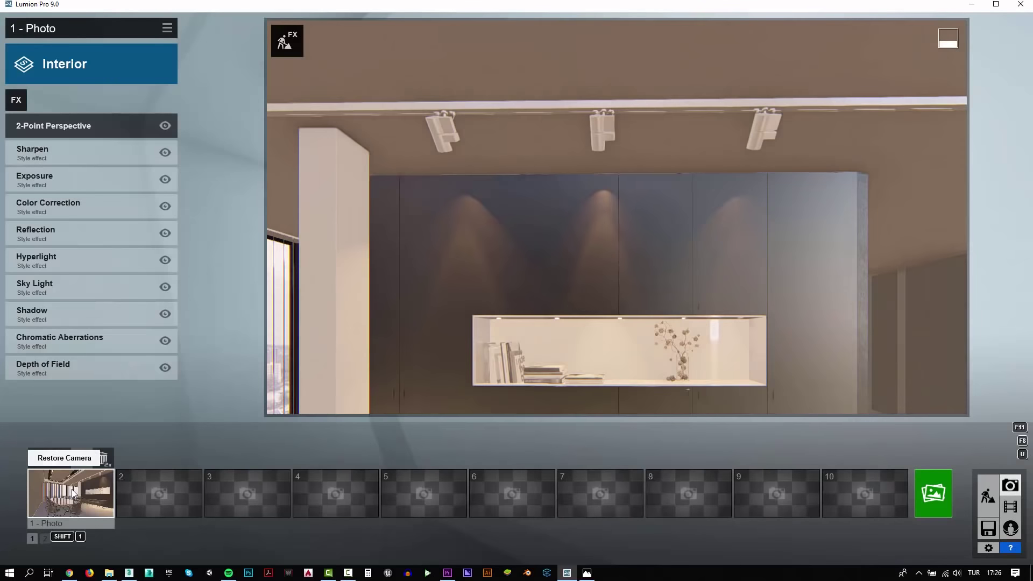
pyautogui.click(74, 492)
pyautogui.click(988, 495)
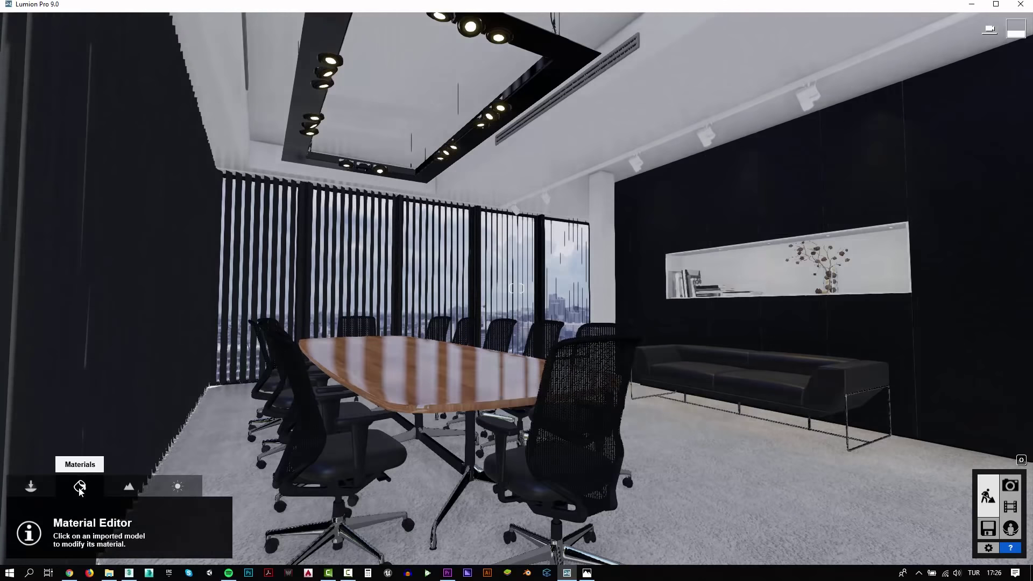
pyautogui.click(331, 65)
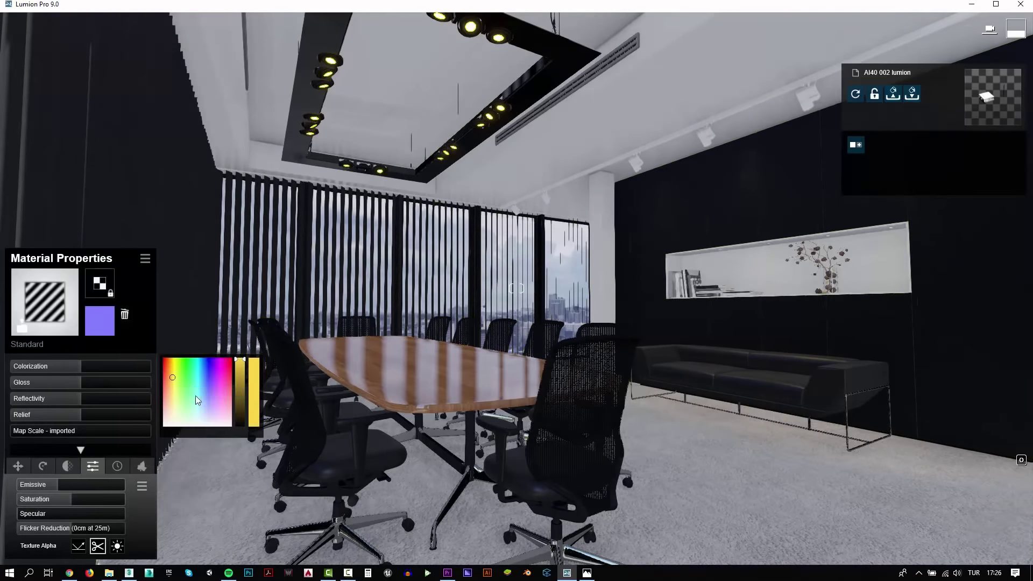
pyautogui.click(984, 538)
# Set the photo camera to 15.2mm focal length and 1.13m height
pyautogui.click(1000, 491)
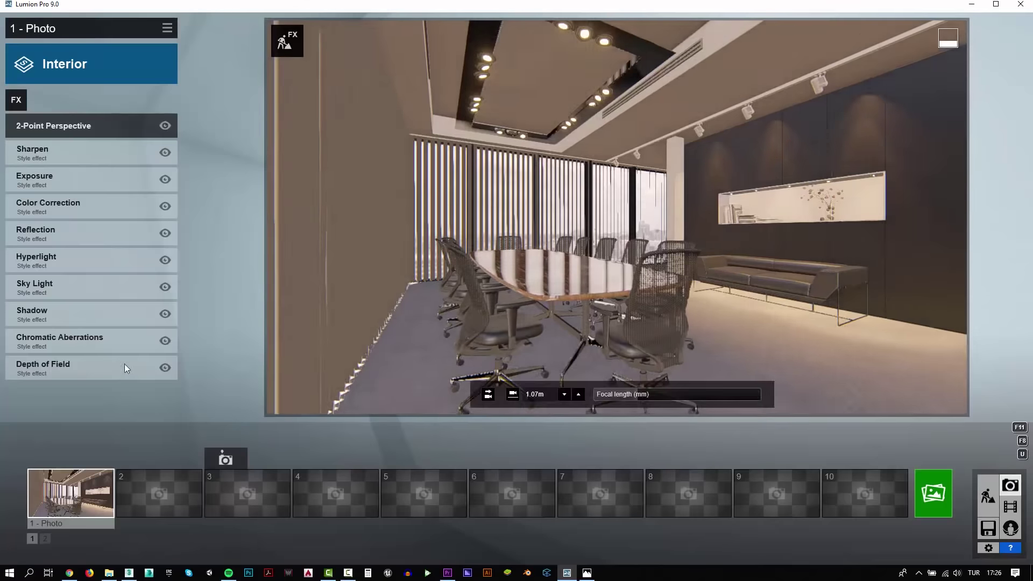
pyautogui.moveTo(641, 392); pyautogui.dragTo(638, 394)
pyautogui.click(564, 395)
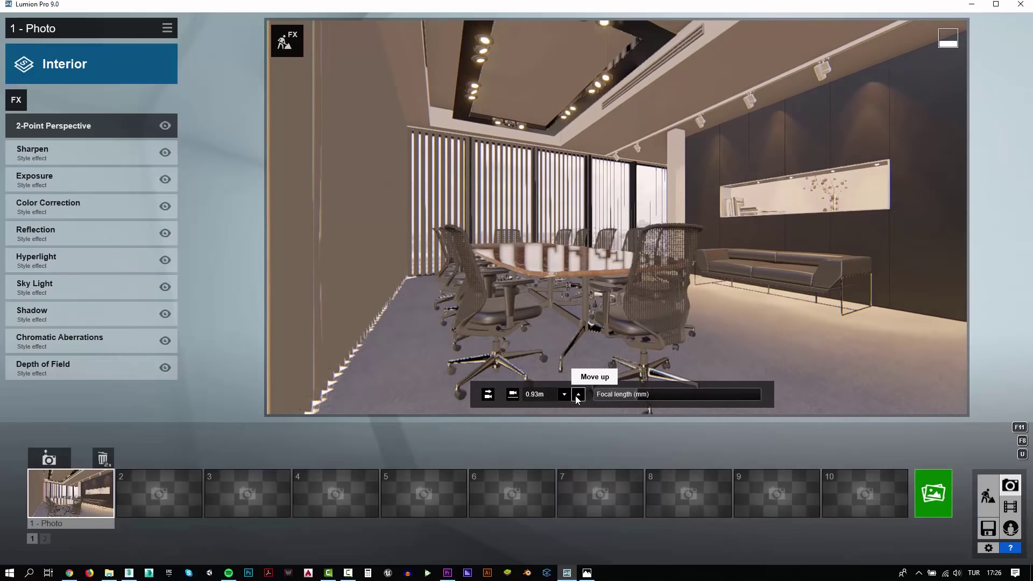
pyautogui.click(577, 395)
pyautogui.click(576, 396)
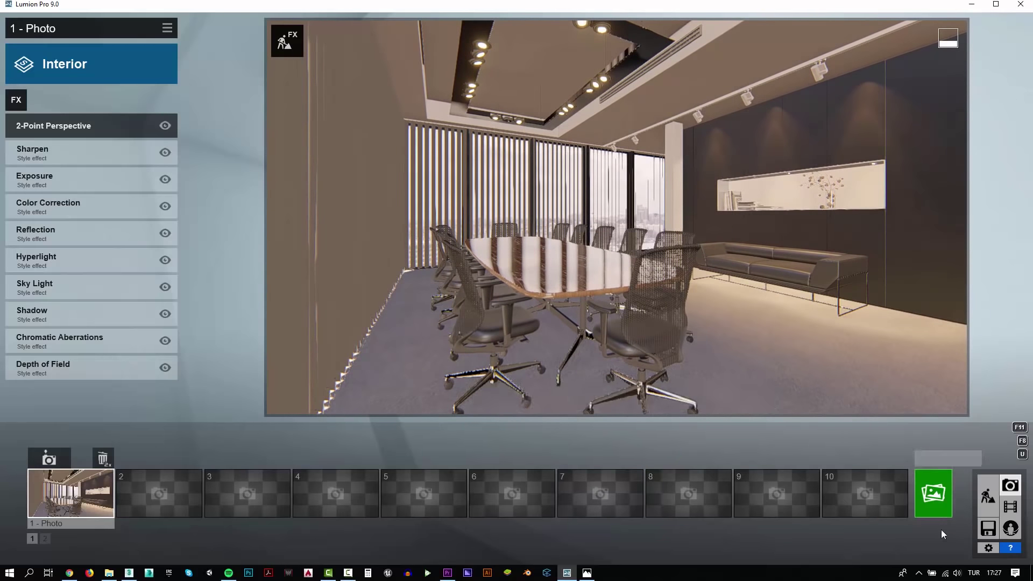
pyautogui.click(933, 493)
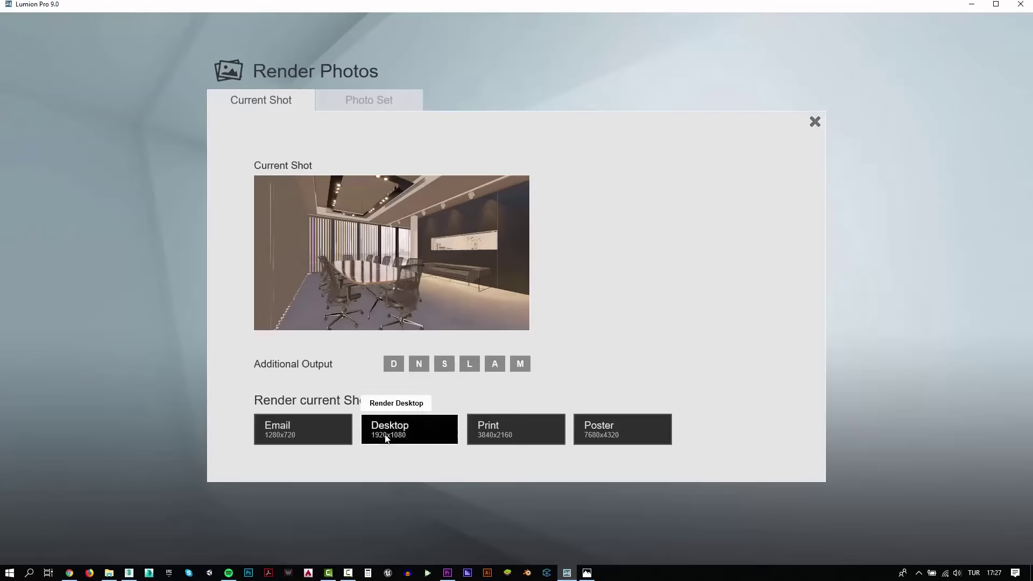
# Render test6.jpg at 1920x1080, then choose spotlights in the Global Illumination effect
pyautogui.click(387, 439)
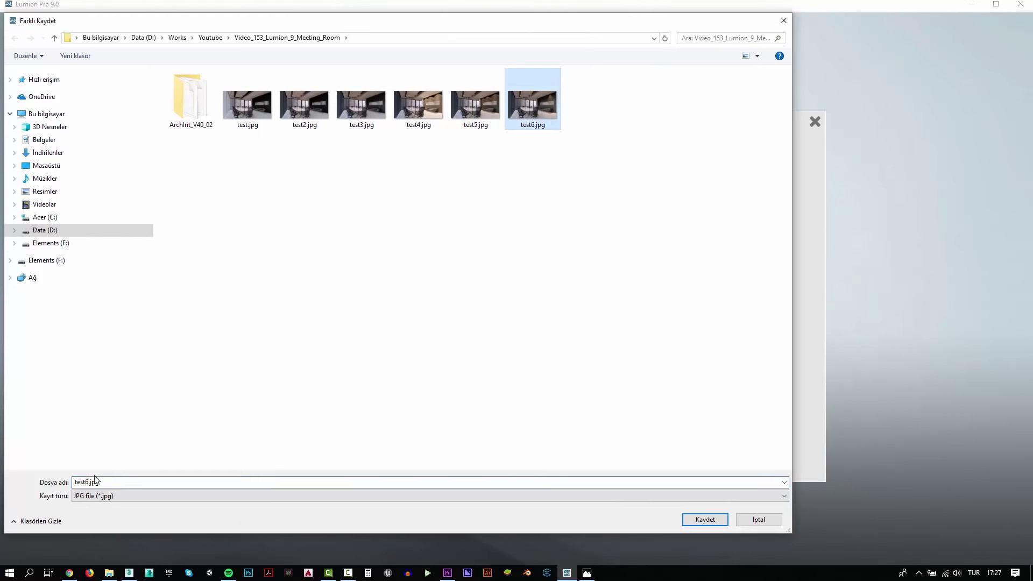
pyautogui.press('Return')
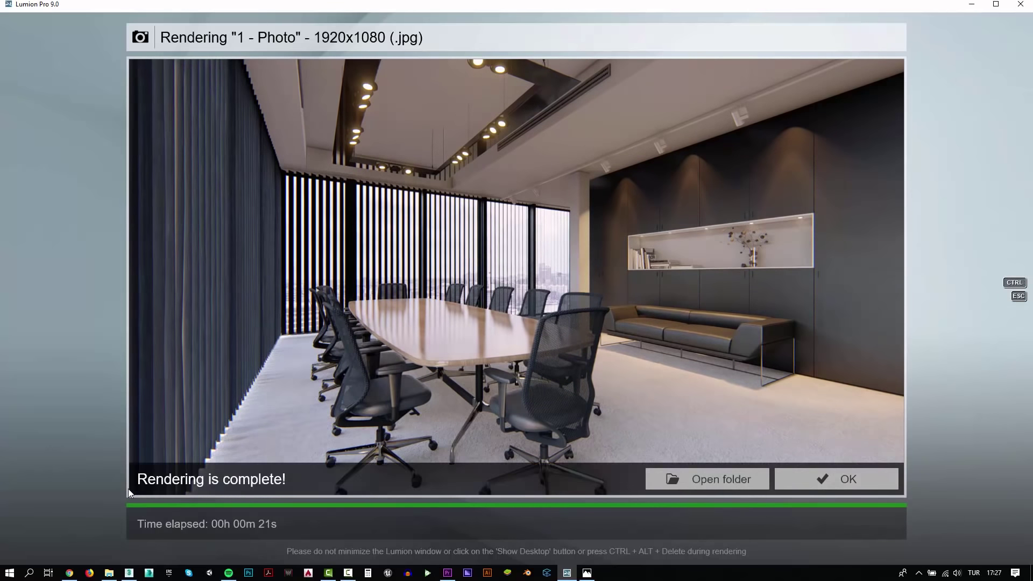
pyautogui.click(835, 478)
pyautogui.click(272, 97)
pyautogui.click(705, 286)
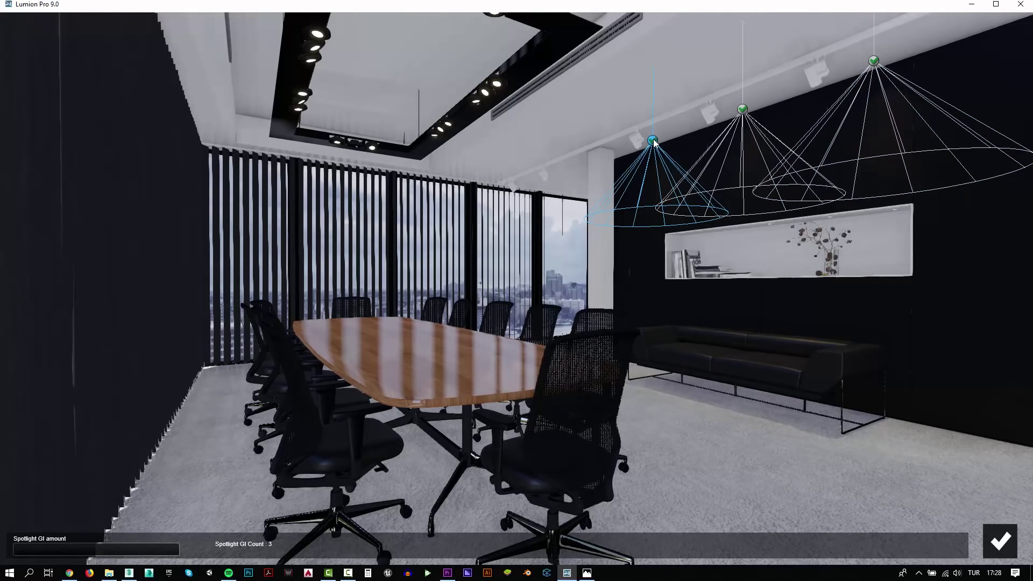
# Raise the Spotlight GI amount to about 75 and render the photo as test7.jpg
pyautogui.moveTo(57, 550); pyautogui.dragTo(47, 557)
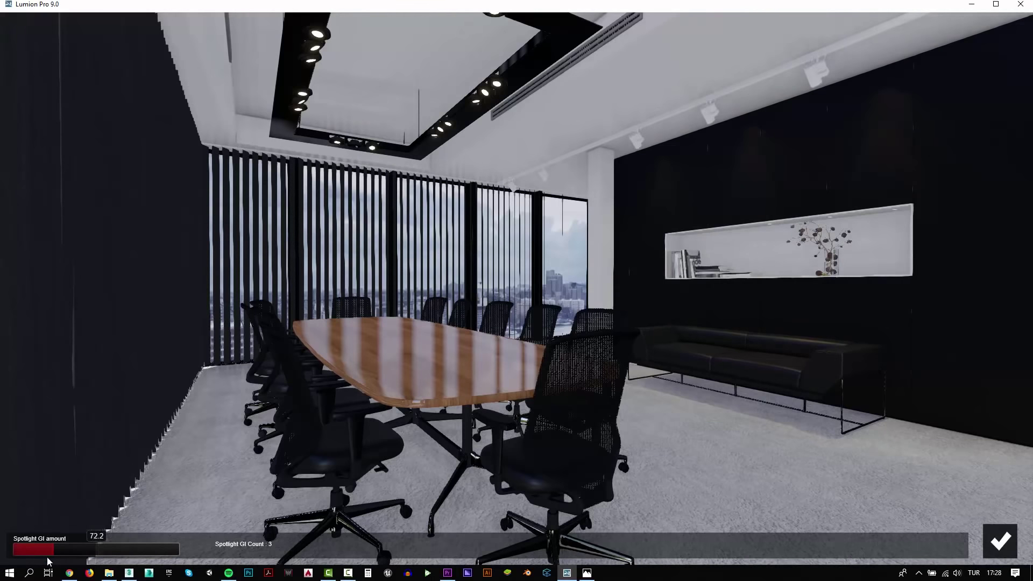
pyautogui.click(1002, 551)
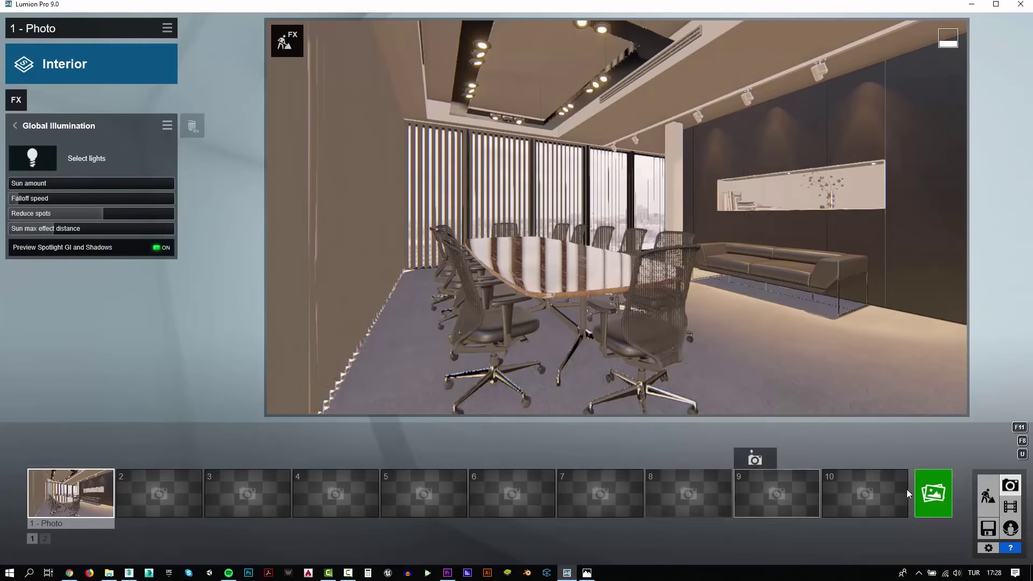
pyautogui.click(934, 493)
pyautogui.click(408, 426)
pyautogui.press('Return')
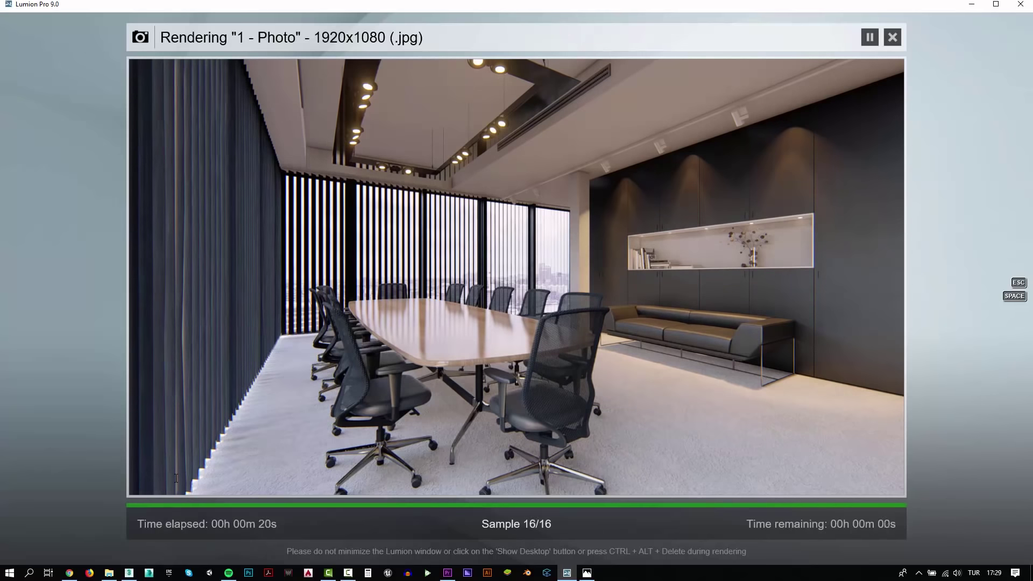
pyautogui.click(841, 477)
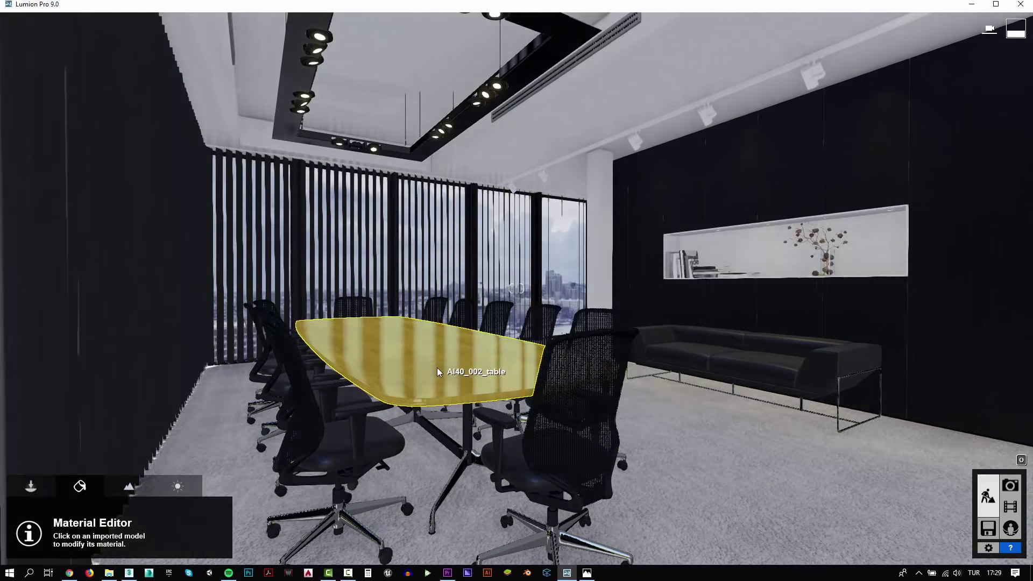
# Adjust the meeting table's wood material and render a 1920x1080 photo as test8.jpg
pyautogui.click(437, 368)
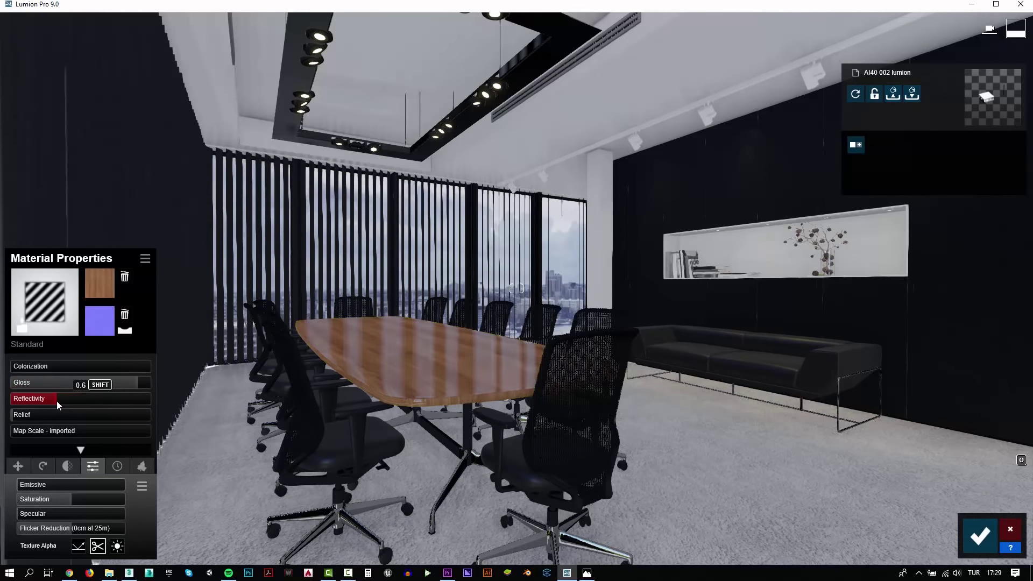
pyautogui.click(979, 534)
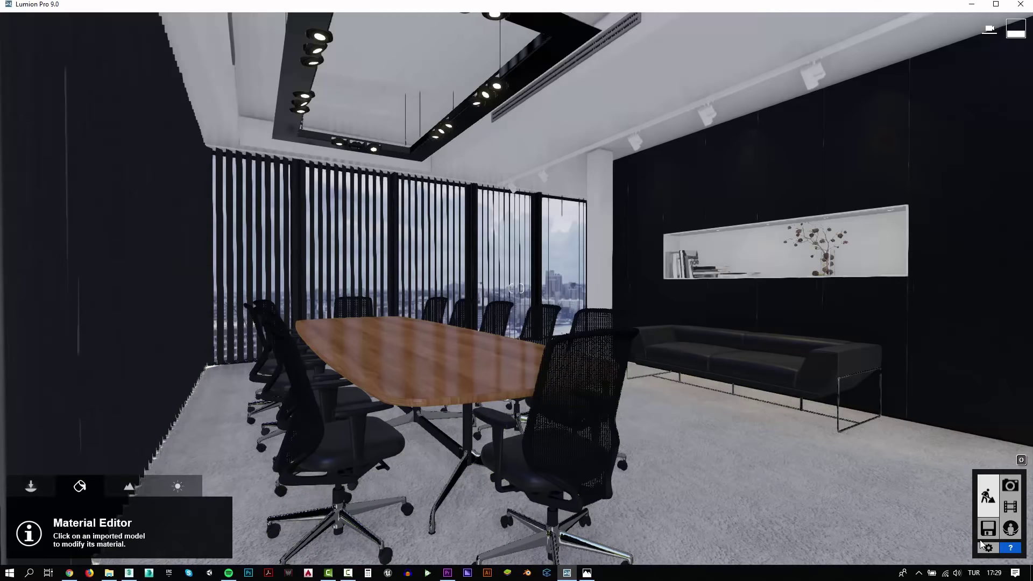
pyautogui.click(1010, 485)
pyautogui.click(935, 492)
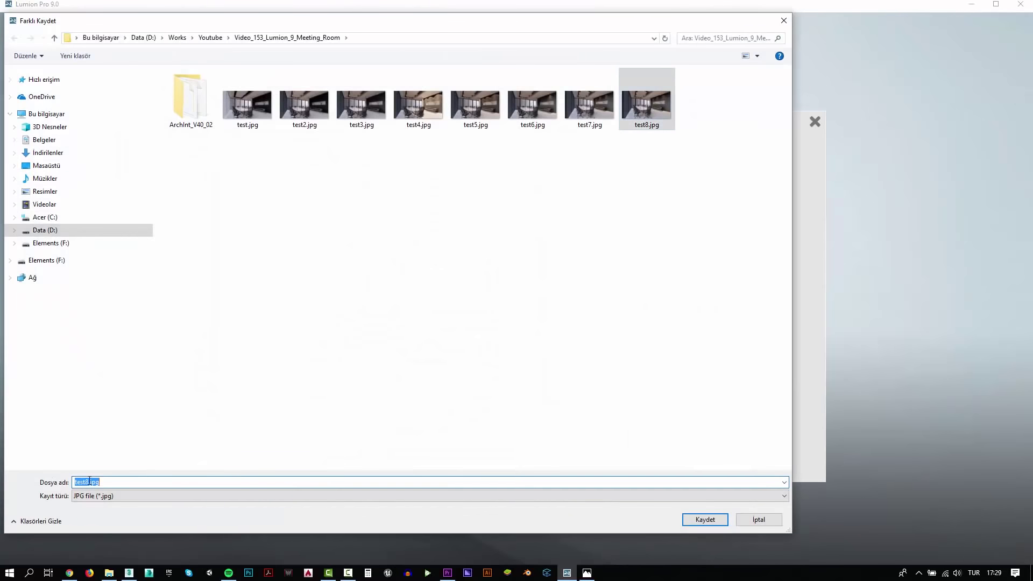
pyautogui.press('Return')
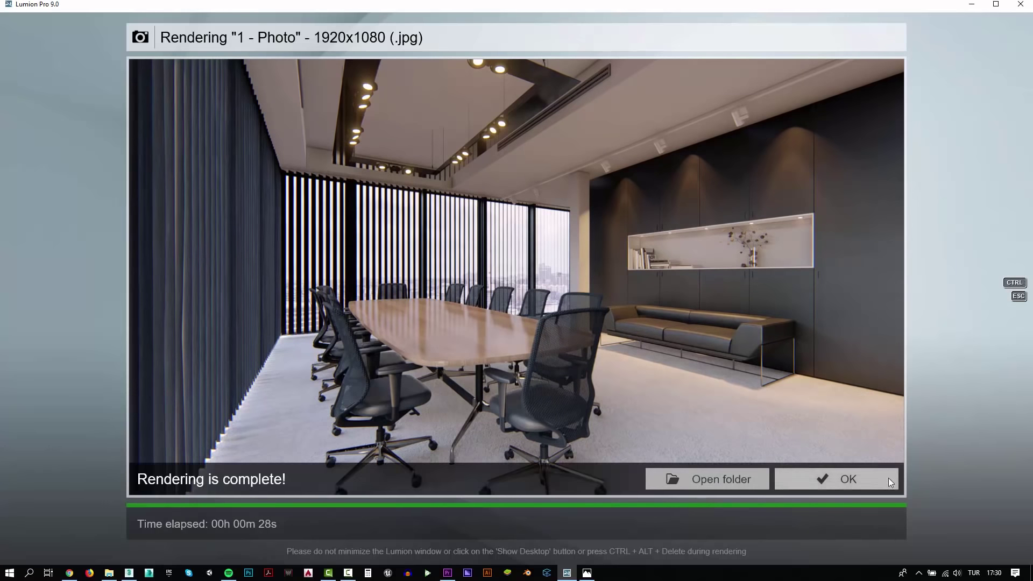
pyautogui.click(889, 477)
pyautogui.click(993, 484)
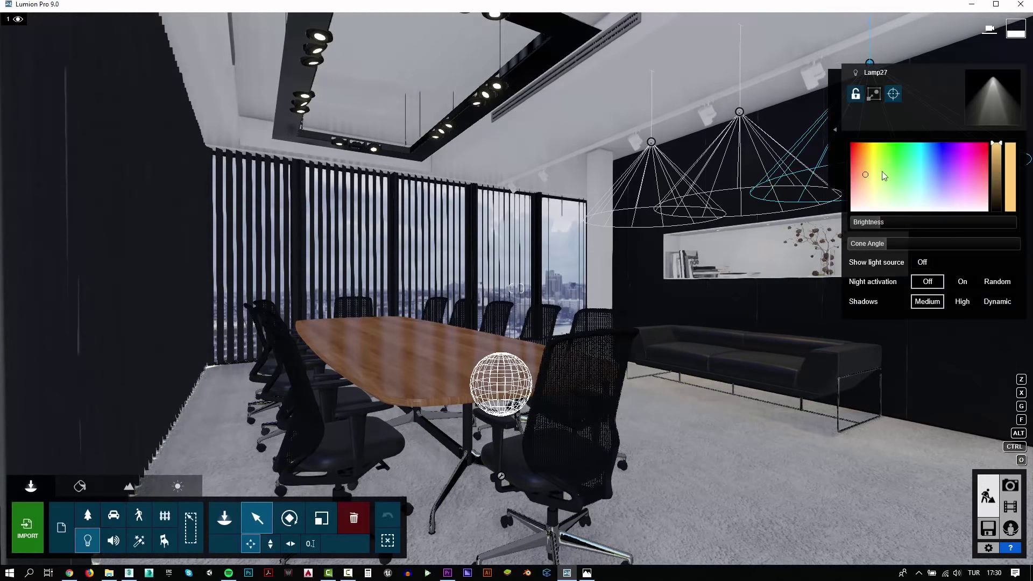
# Select the left ceiling spotlight and set its shadows to High
pyautogui.click(865, 188)
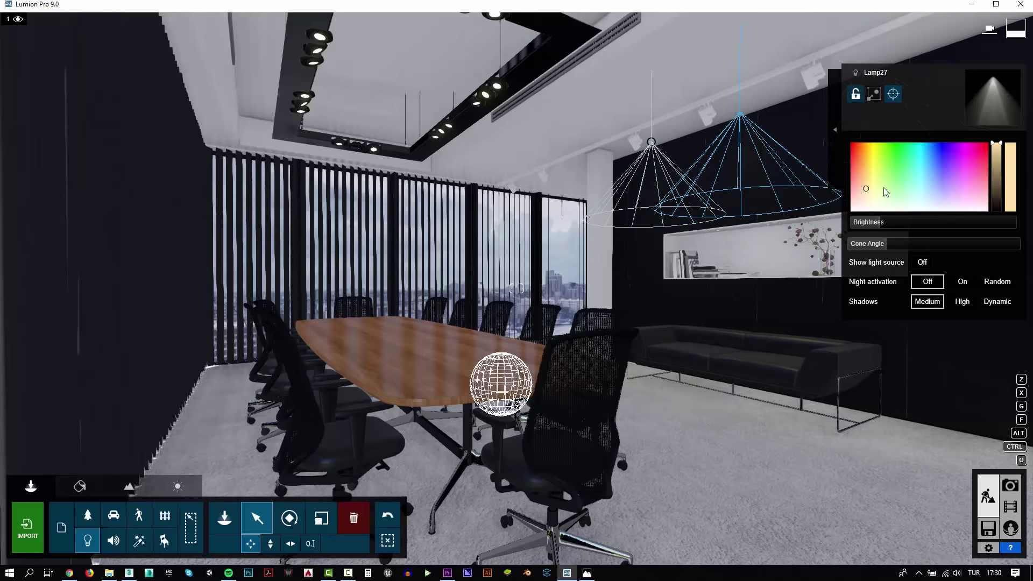
pyautogui.click(651, 144)
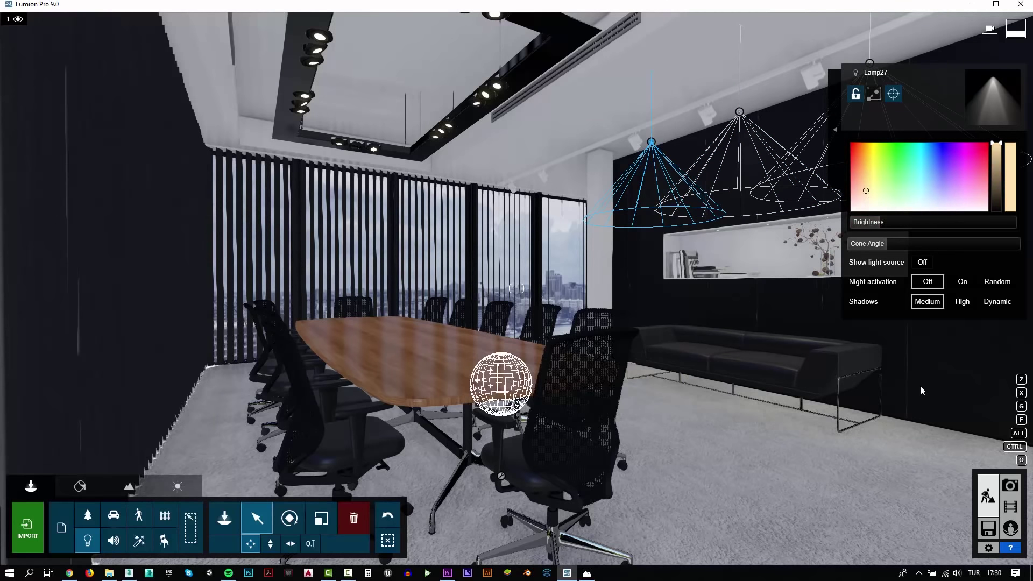
pyautogui.click(998, 301)
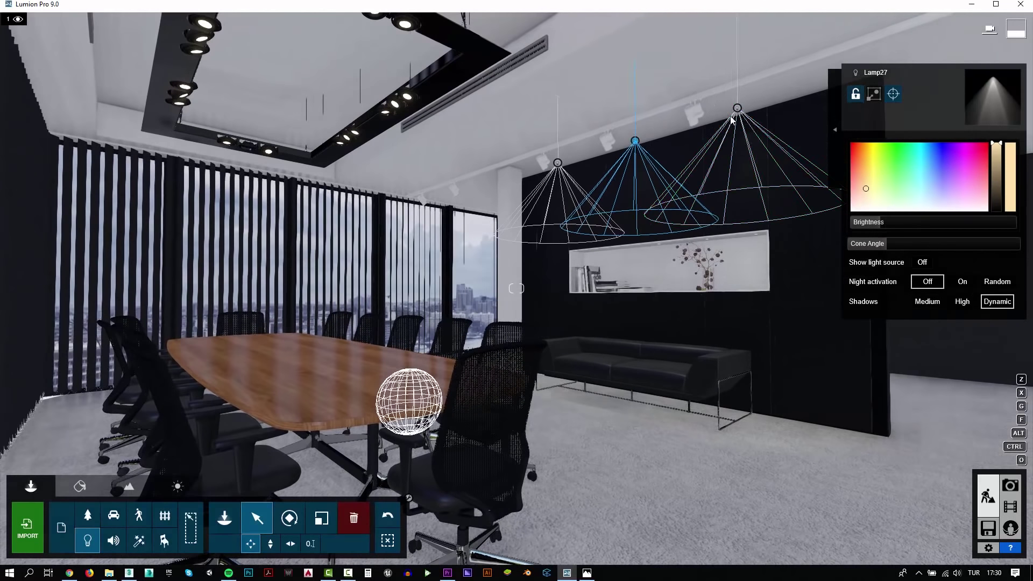
pyautogui.click(970, 306)
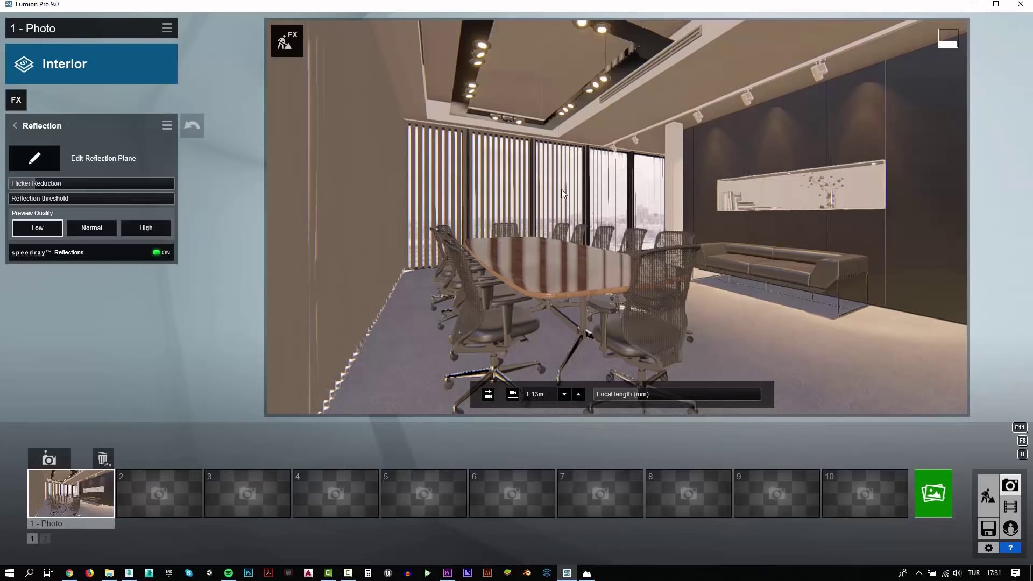
# Render Photo 1 at desktop 1920x1080 as test9.jpg and return to Build mode
pyautogui.click(136, 231)
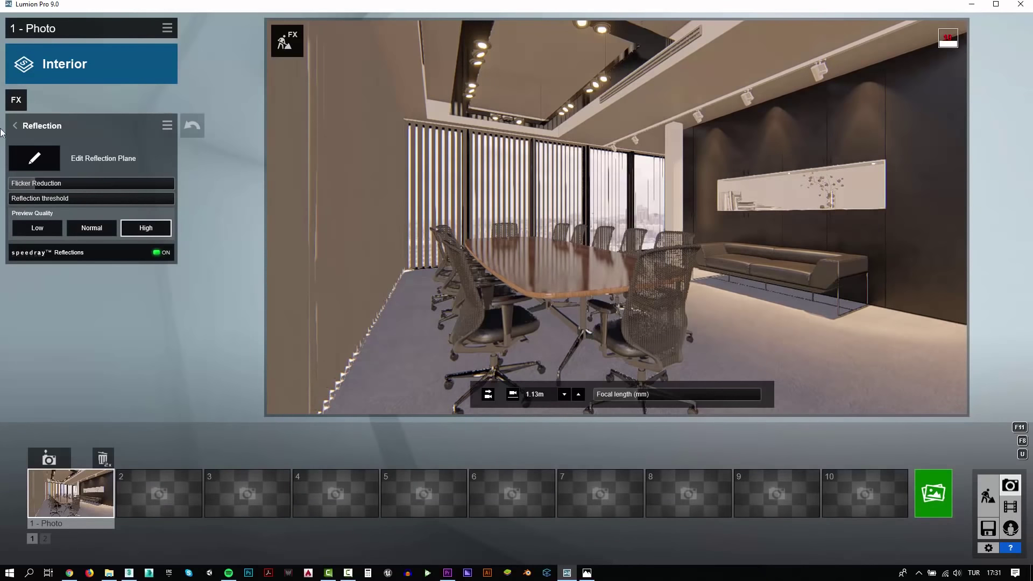
pyautogui.click(933, 492)
pyautogui.press('Return')
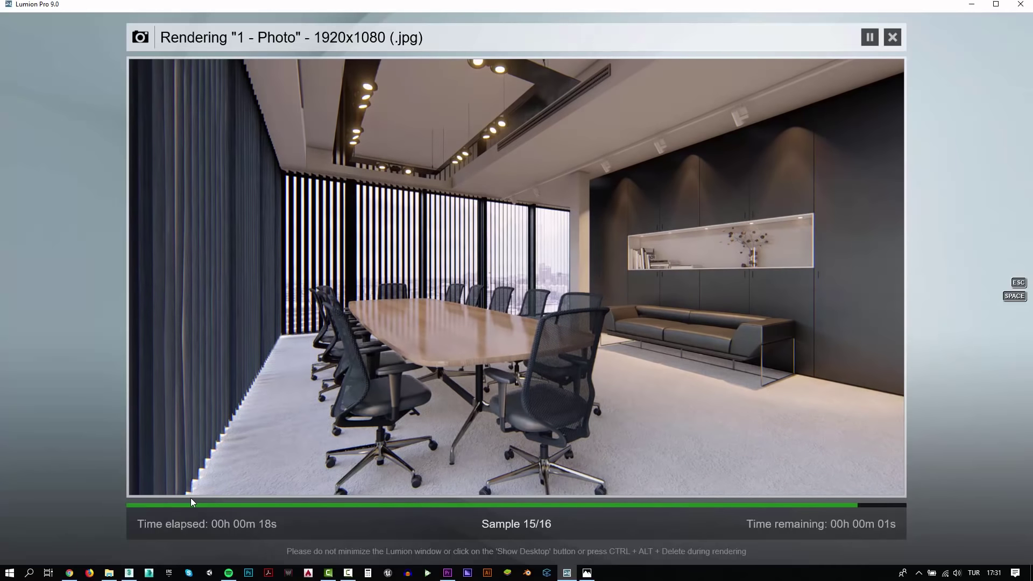
pyautogui.click(856, 477)
pyautogui.click(987, 495)
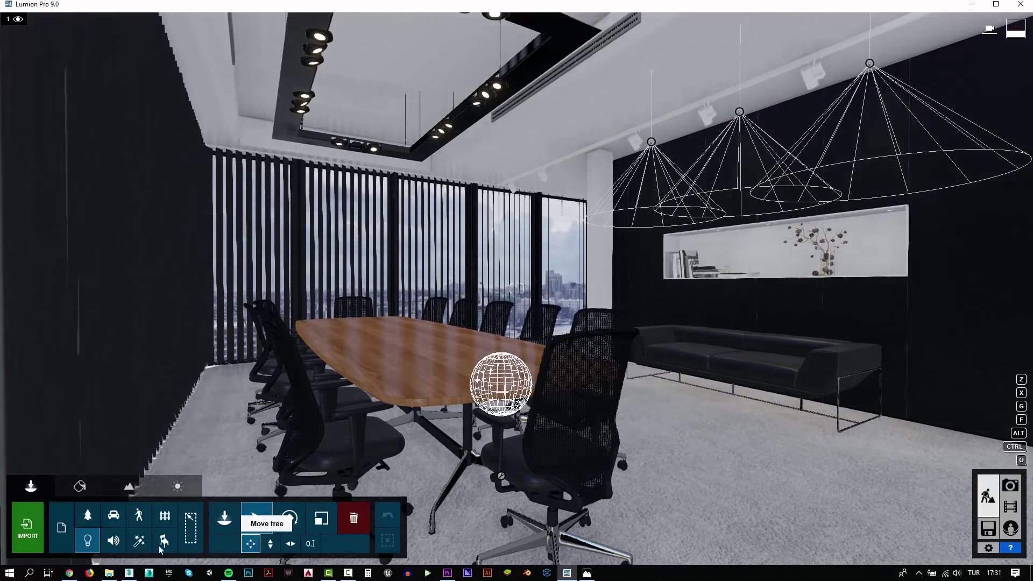
# Place an Area Light from the Lights library inside the rectangular ceiling frame
pyautogui.click(225, 518)
pyautogui.click(92, 96)
pyautogui.click(29, 152)
pyautogui.click(532, 77)
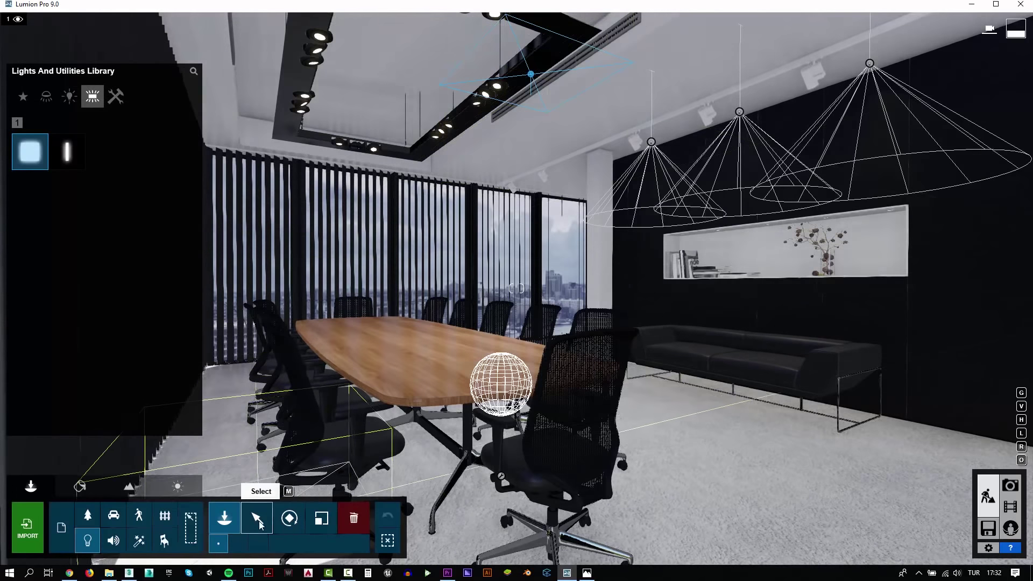
pyautogui.click(257, 517)
pyautogui.moveTo(645, 323); pyautogui.dragTo(646, 242, button='right')
pyautogui.moveTo(483, 305); pyautogui.dragTo(483, 251, button='right')
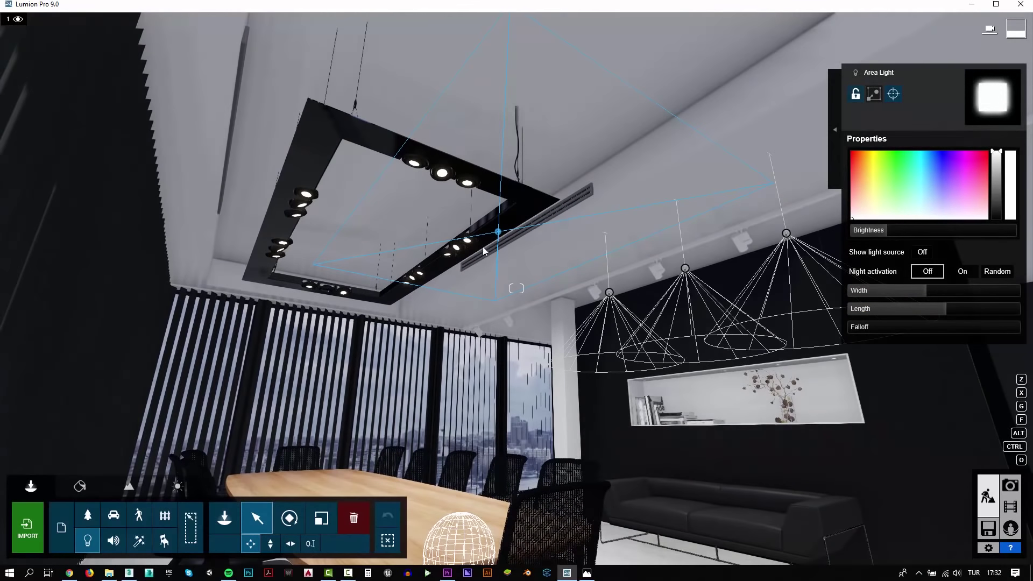
pyautogui.moveTo(498, 232); pyautogui.dragTo(383, 226)
pyautogui.click(270, 544)
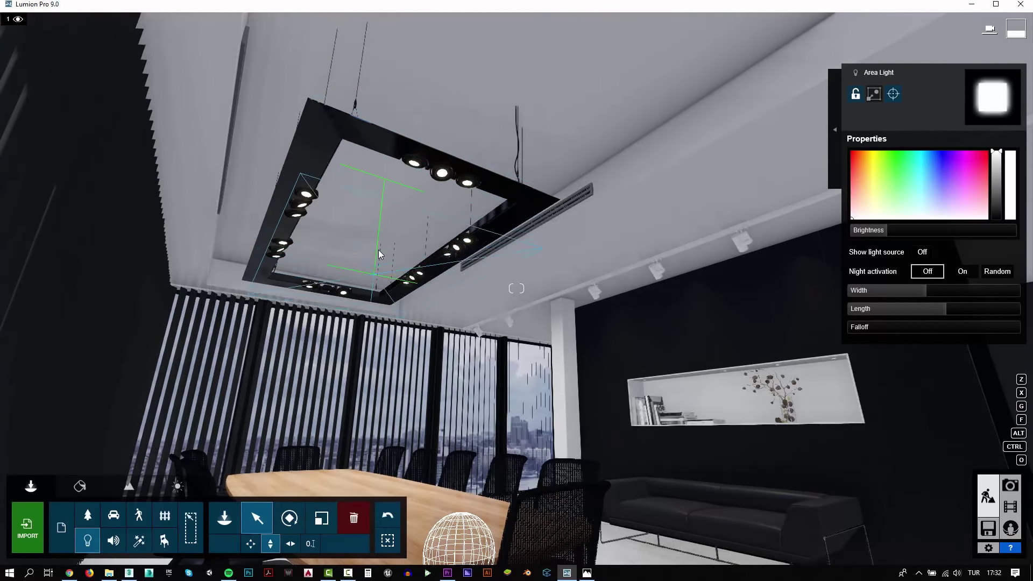
pyautogui.moveTo(382, 240); pyautogui.dragTo(382, 323, button='right')
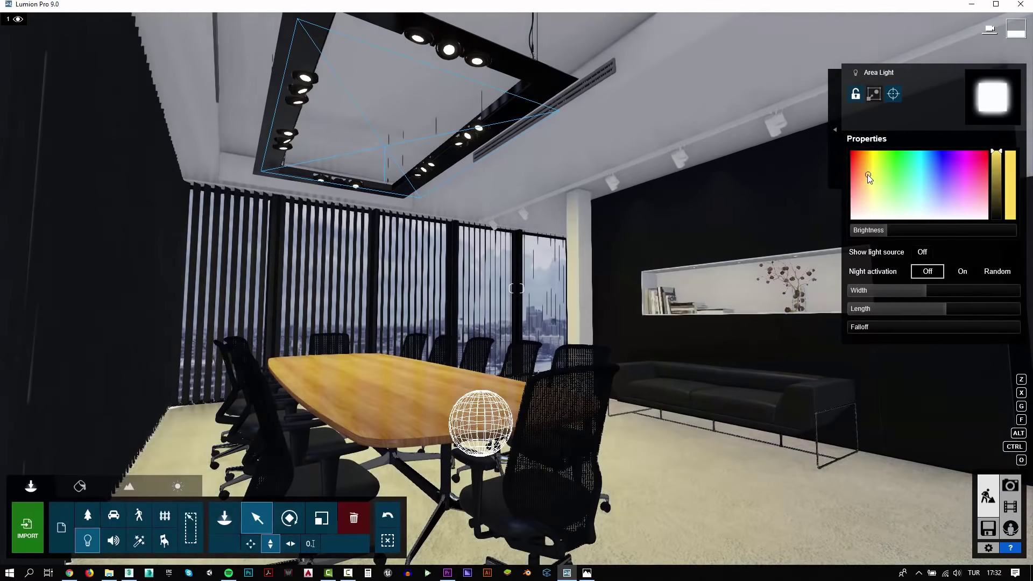
# Give the area light a warm orange colour, lengthen it and fit it across the frame
pyautogui.click(863, 174)
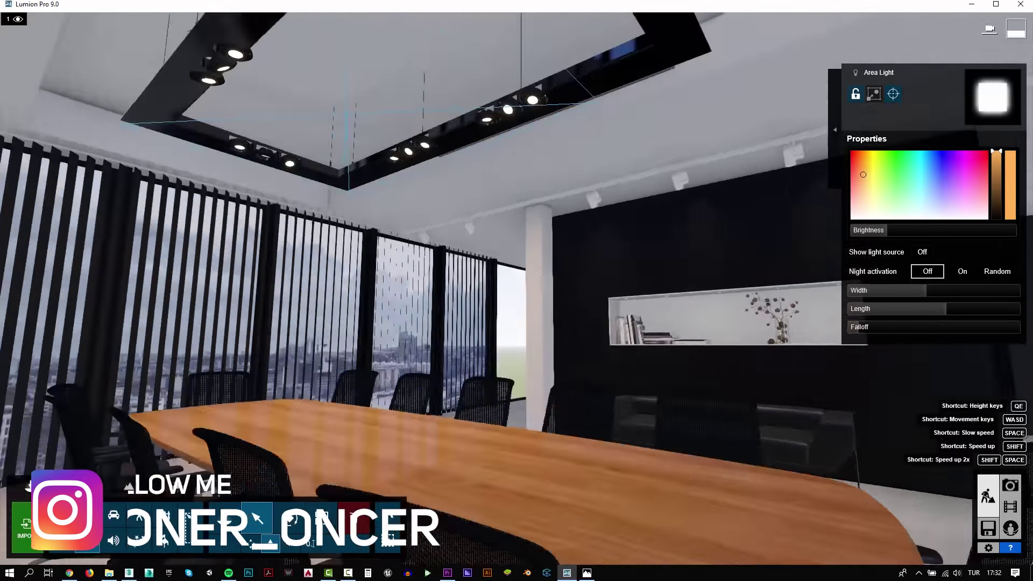
pyautogui.moveTo(866, 341); pyautogui.dragTo(905, 292, button='right')
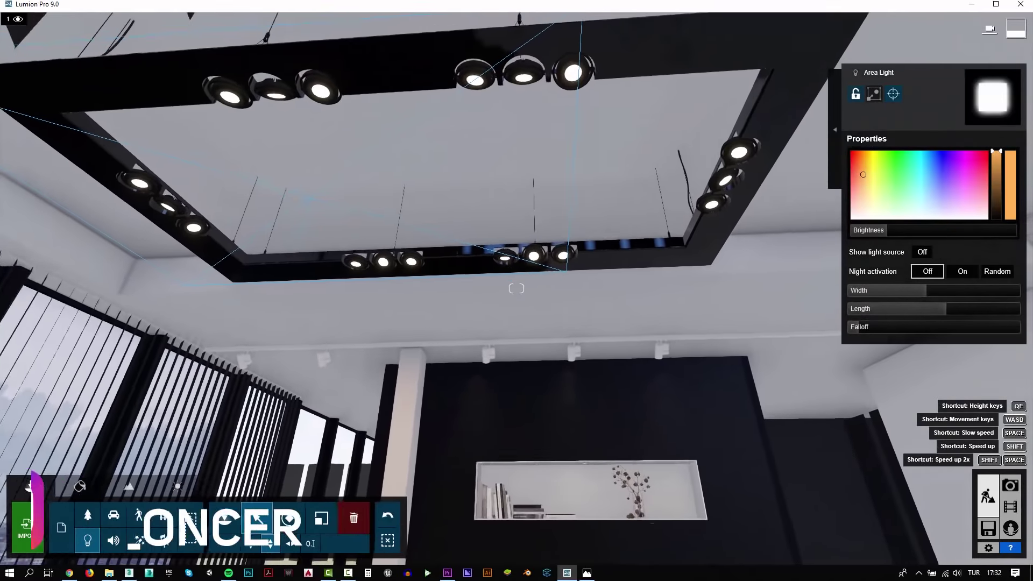
pyautogui.click(970, 306)
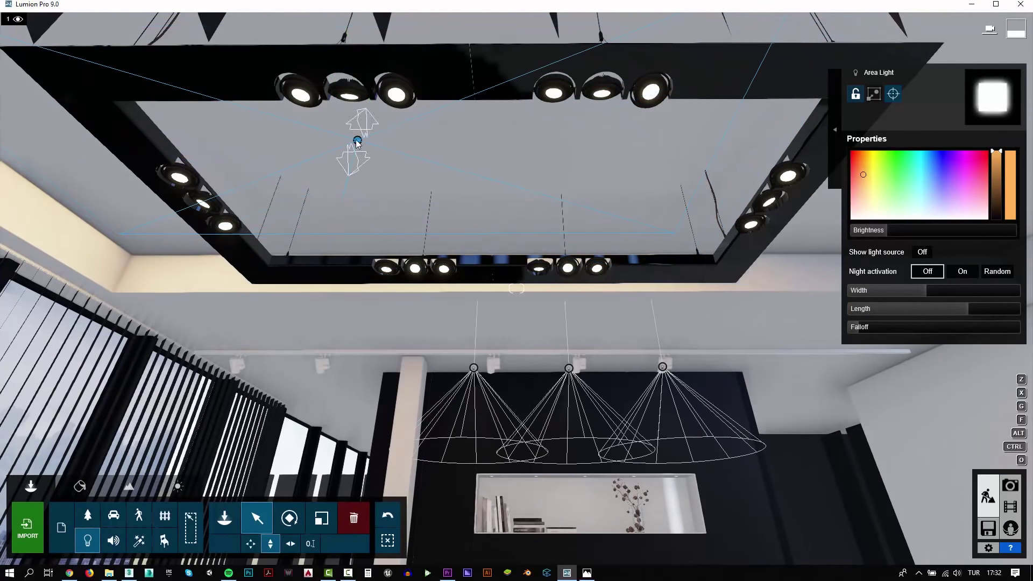
pyautogui.moveTo(344, 199); pyautogui.dragTo(483, 173)
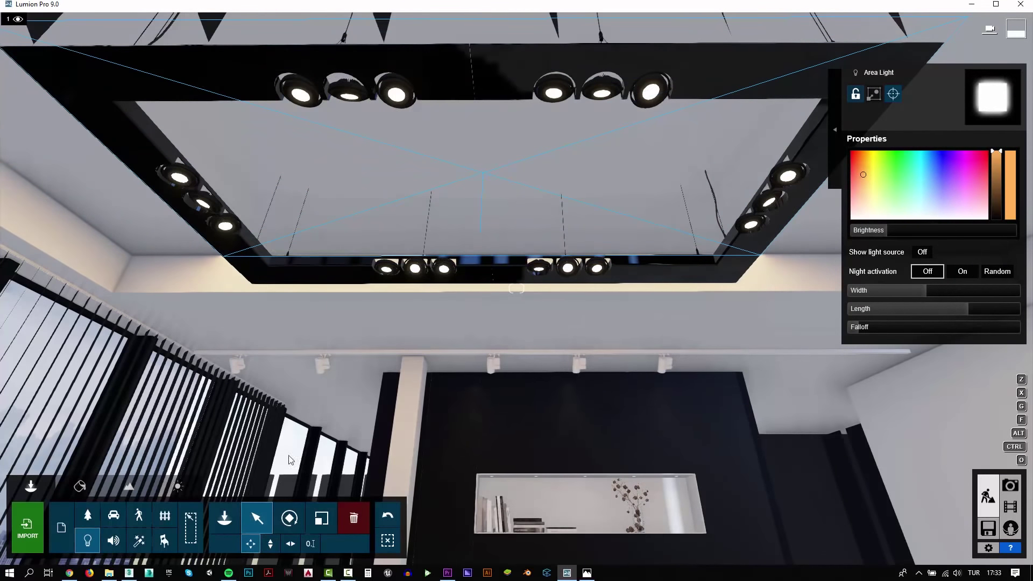
pyautogui.moveTo(482, 173); pyautogui.dragTo(483, 173, button='right')
# Render Photo 1 at desktop 1920x1080 as test10.jpg, then enter material editing
pyautogui.click(1010, 486)
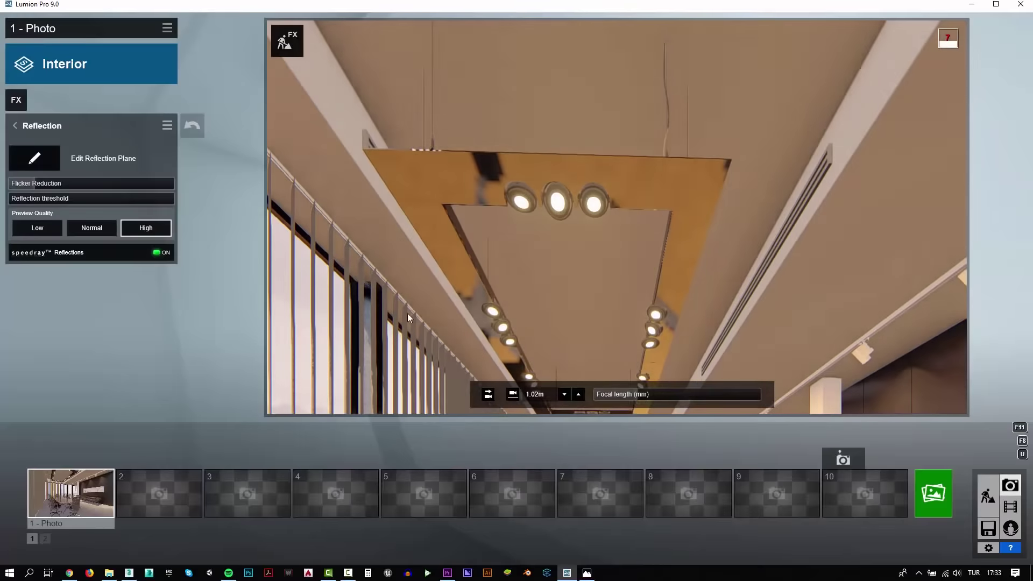
pyautogui.click(931, 491)
pyautogui.click(423, 427)
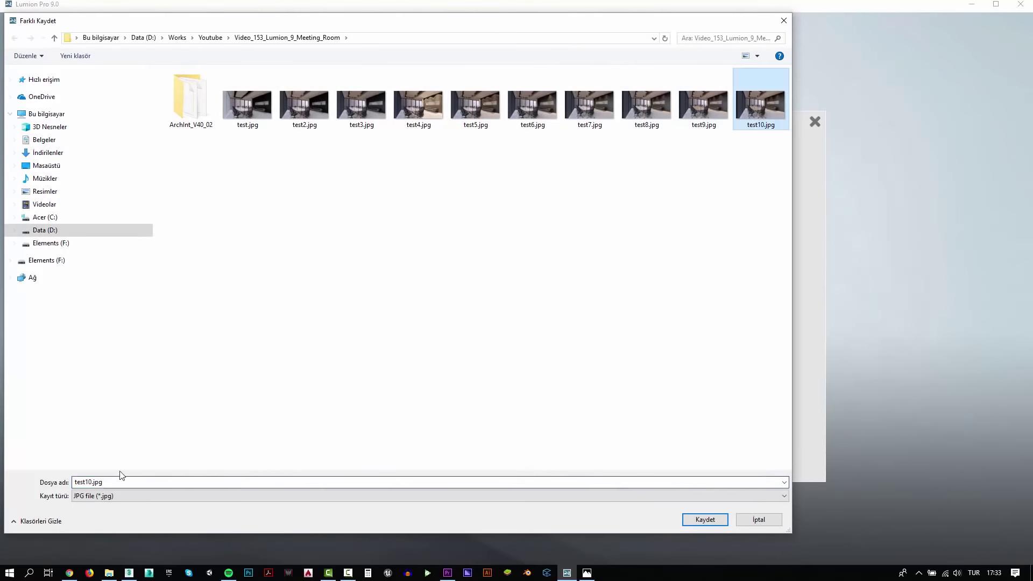
pyautogui.press('Return')
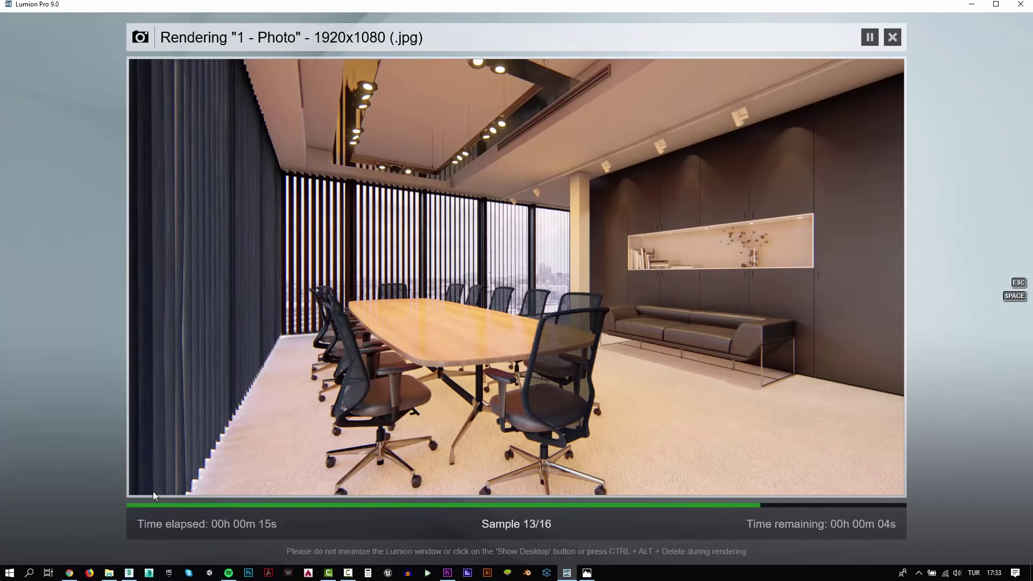
pyautogui.click(831, 477)
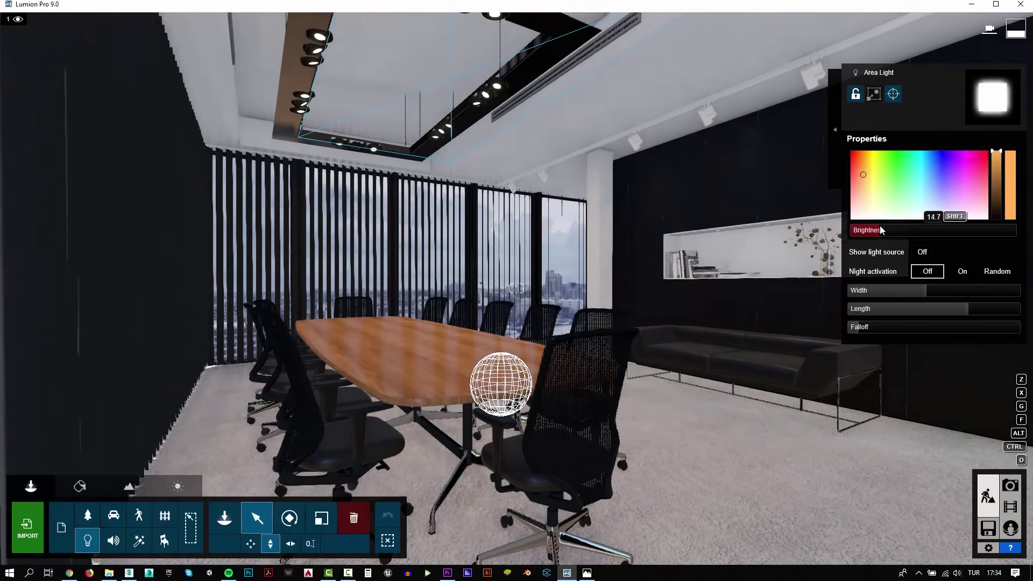
pyautogui.click(79, 486)
# Close the chairs' material settings and render Photo 1 at desktop 1920x1080 as test11.jpg
pyautogui.click(404, 347)
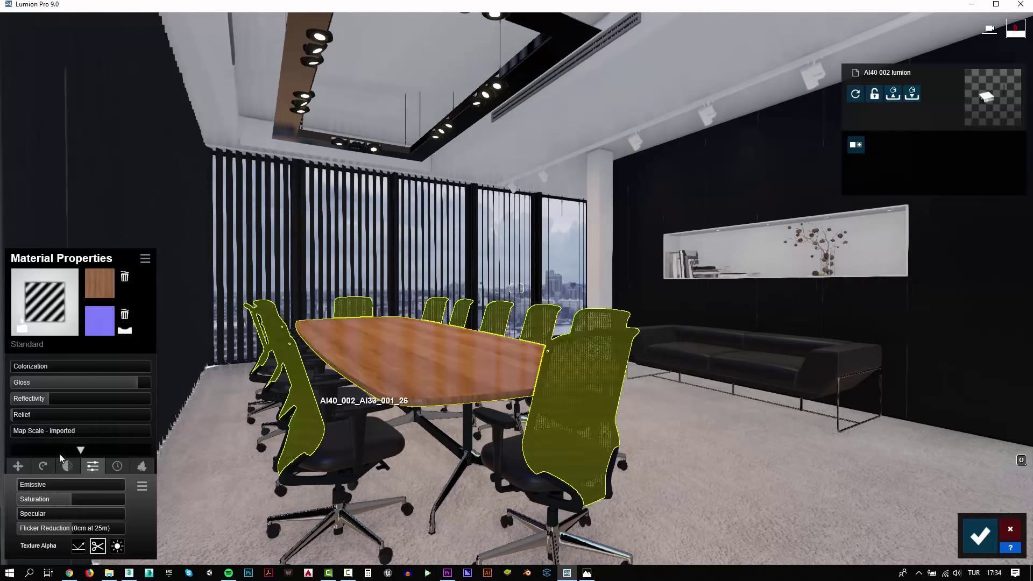
pyautogui.click(987, 535)
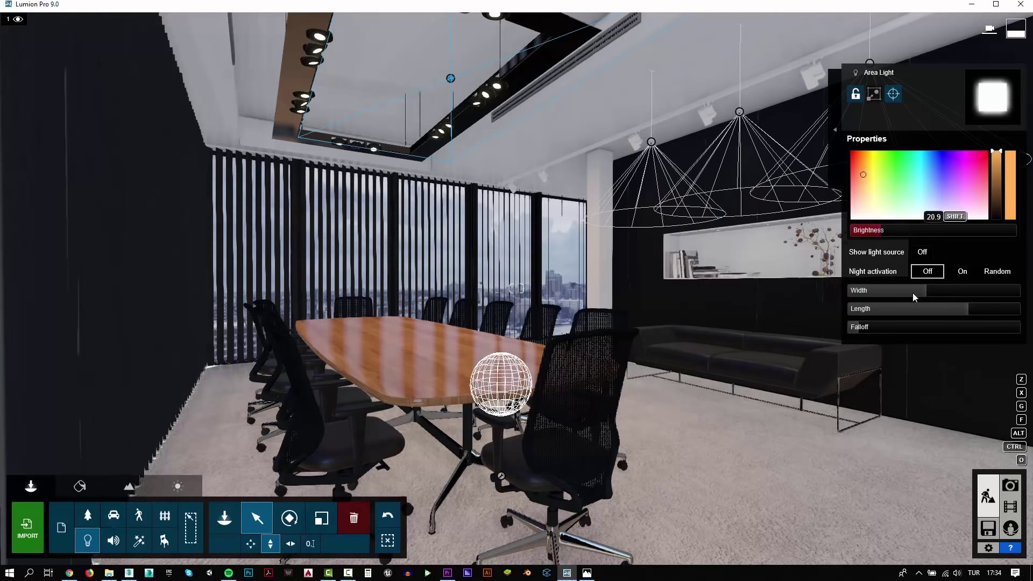
pyautogui.click(1010, 485)
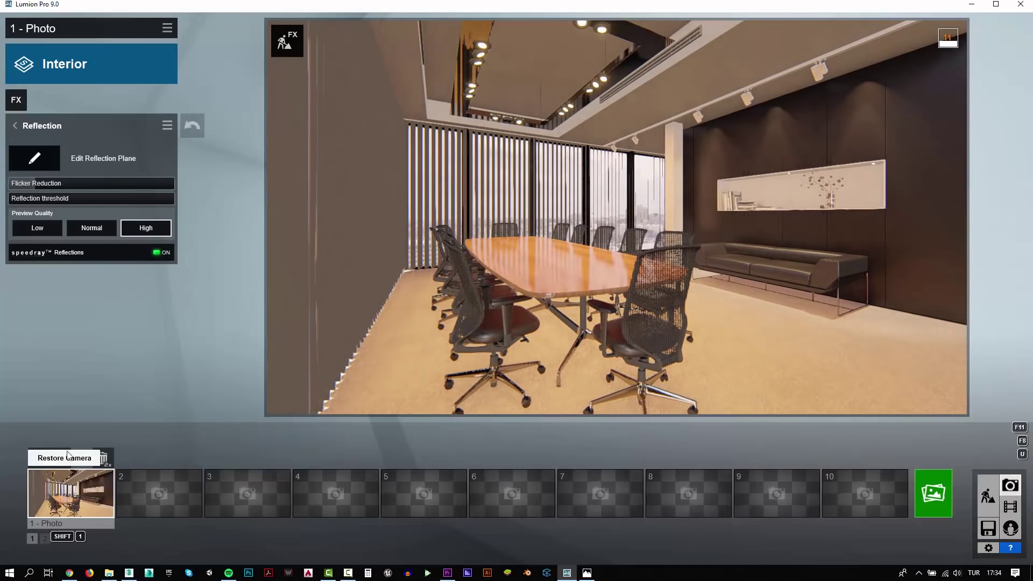
pyautogui.click(871, 458)
pyautogui.click(448, 440)
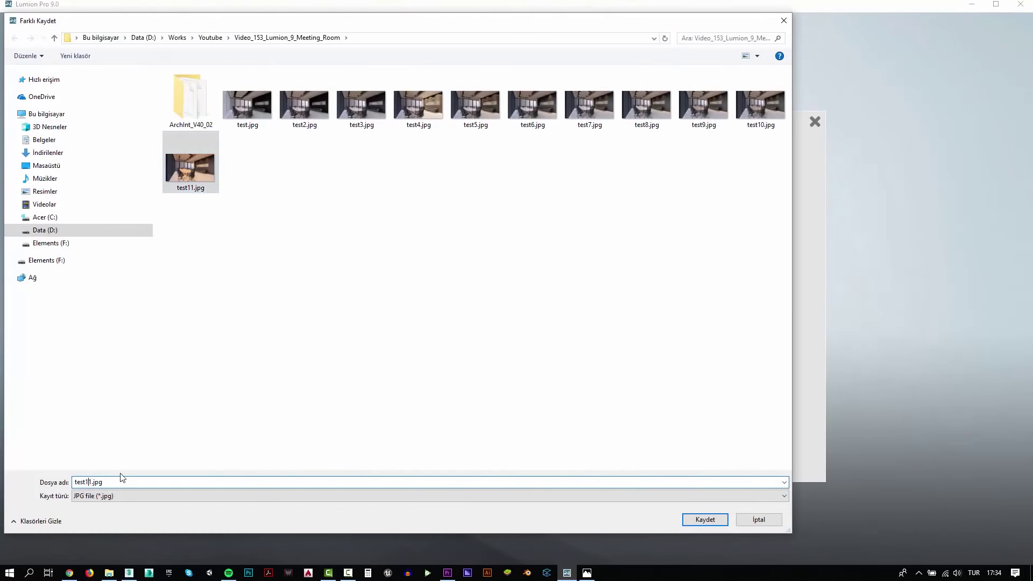
pyautogui.press('Return')
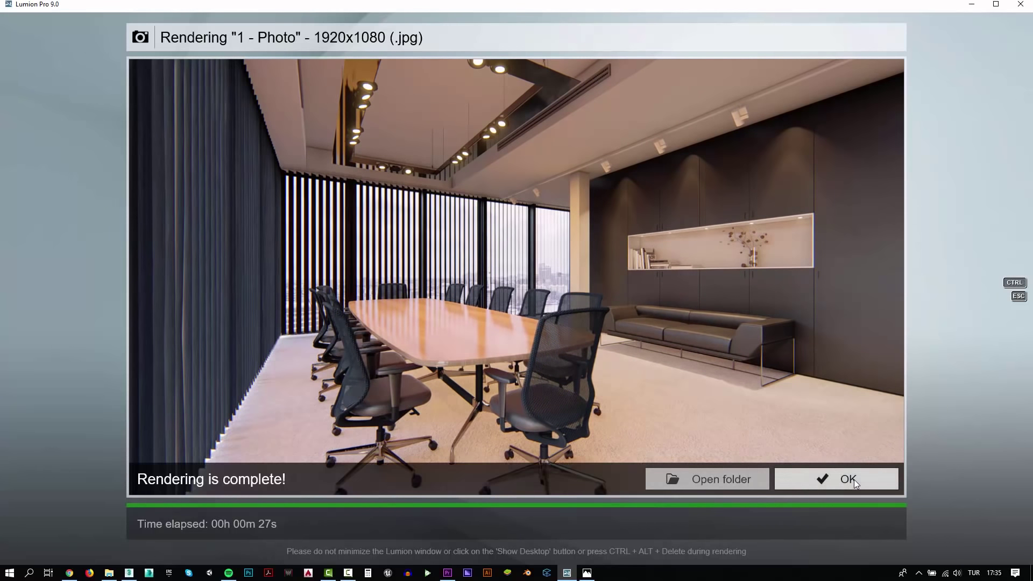
pyautogui.click(853, 479)
# Try adjusting the camera height, then restore Photo 1's saved camera view
pyautogui.press('q')
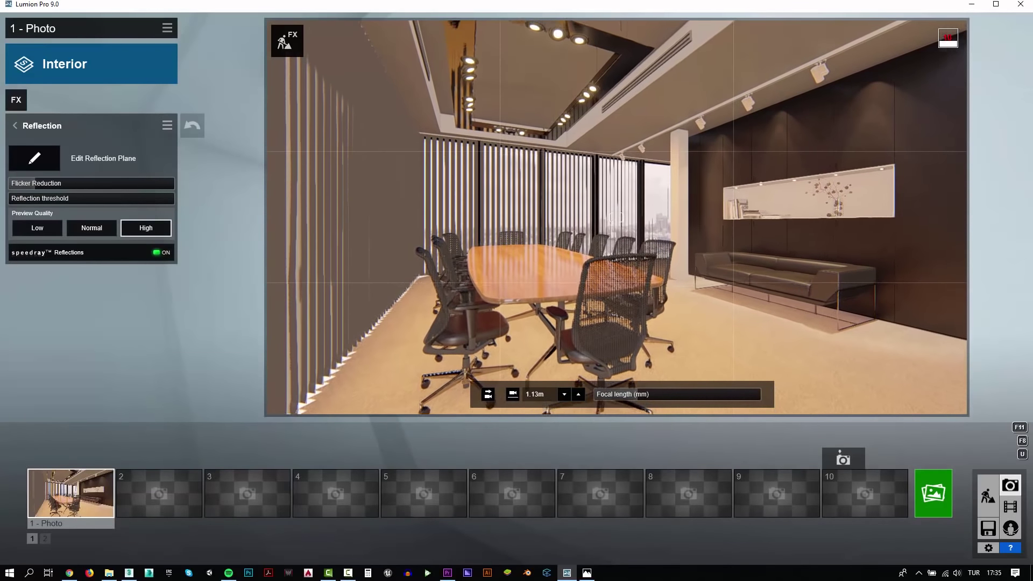
pyautogui.click(578, 395)
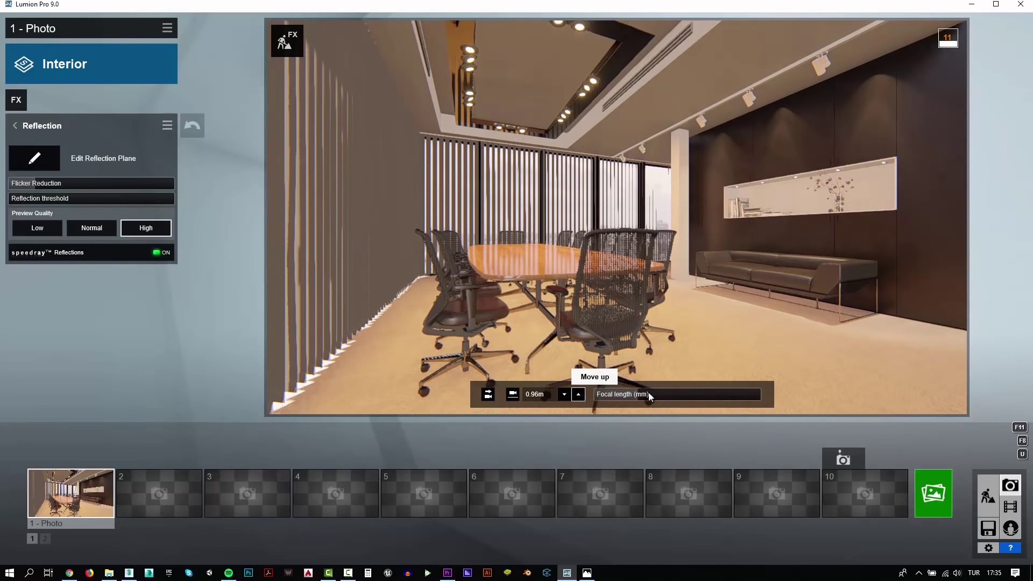
pyautogui.click(635, 393)
pyautogui.click(578, 395)
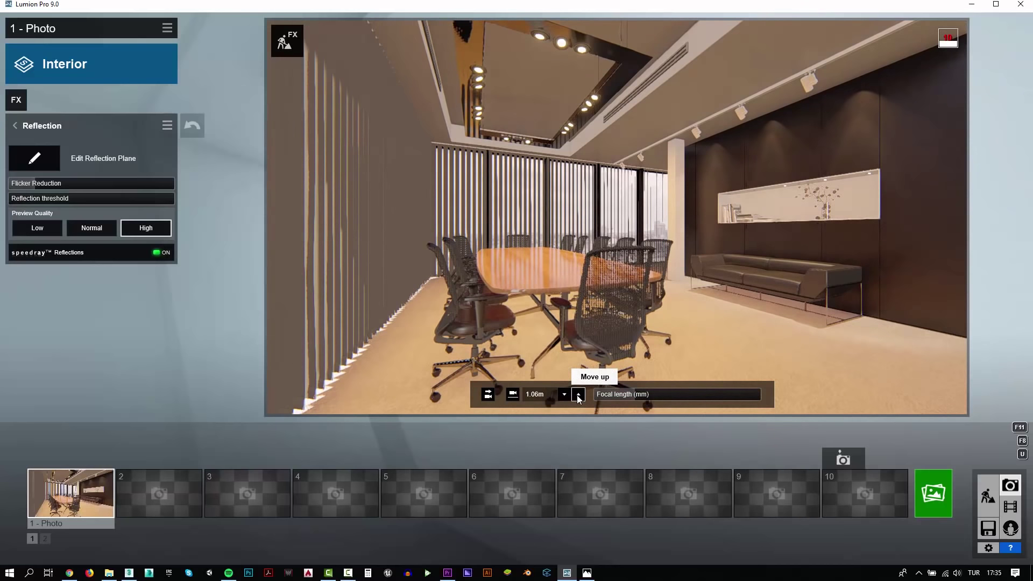
pyautogui.click(78, 505)
# Add a Sky Light effect (brightness about 1.3) to Photo 1 and start a 1920x1080 render
pyautogui.click(987, 495)
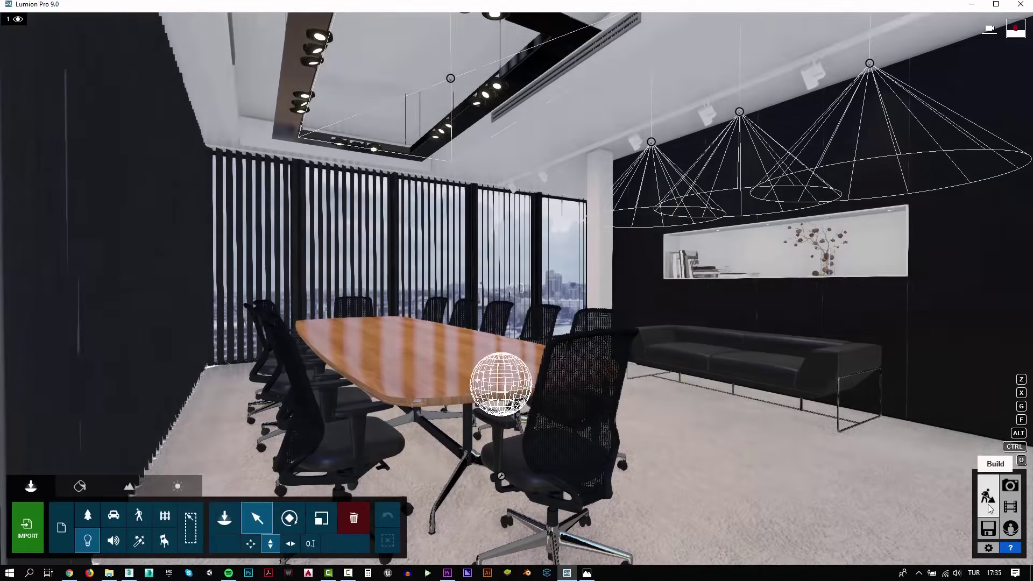
pyautogui.click(1010, 485)
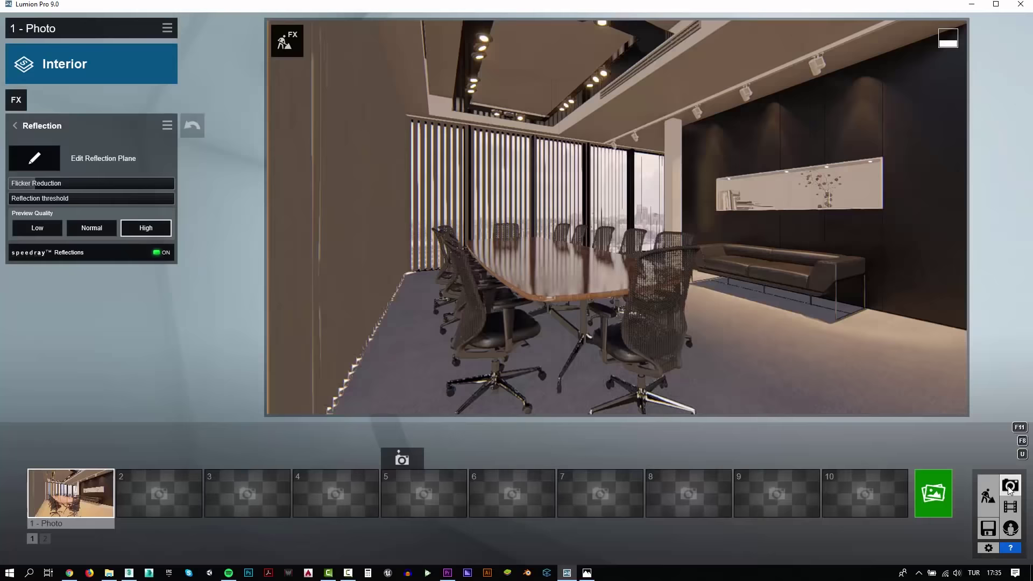
pyautogui.click(933, 488)
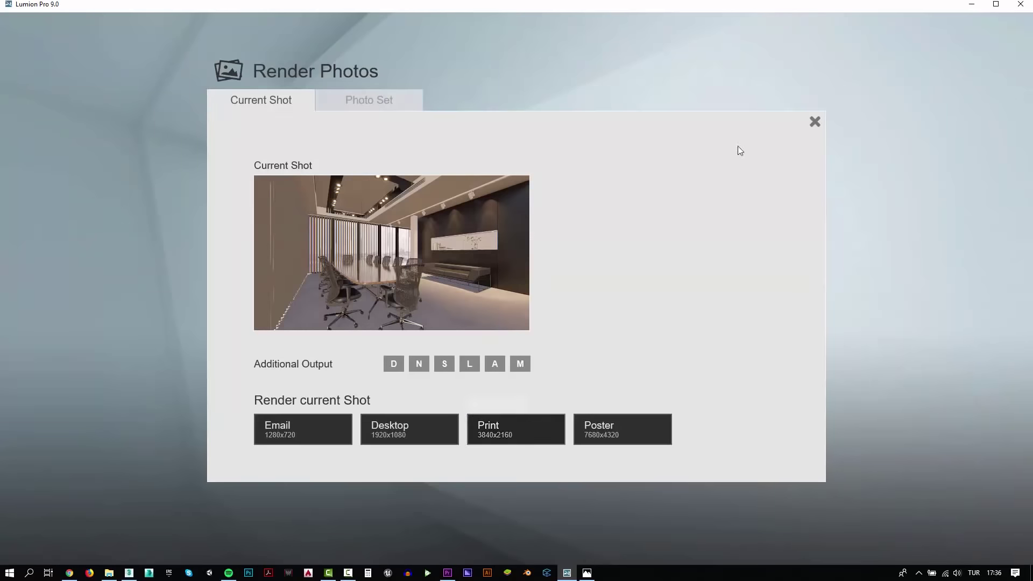
pyautogui.click(814, 122)
pyautogui.click(22, 101)
pyautogui.click(398, 286)
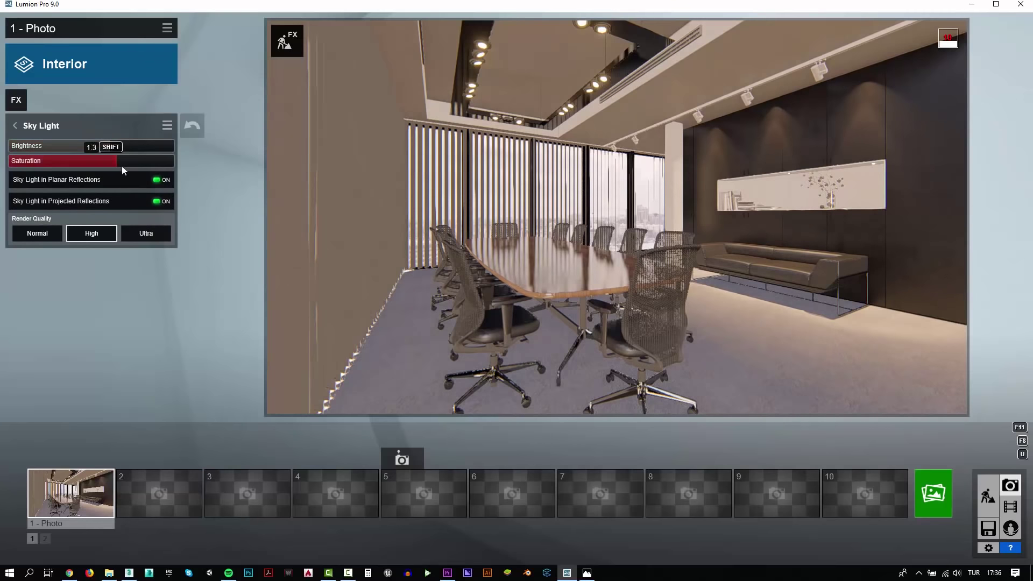
pyautogui.click(934, 493)
pyautogui.click(409, 429)
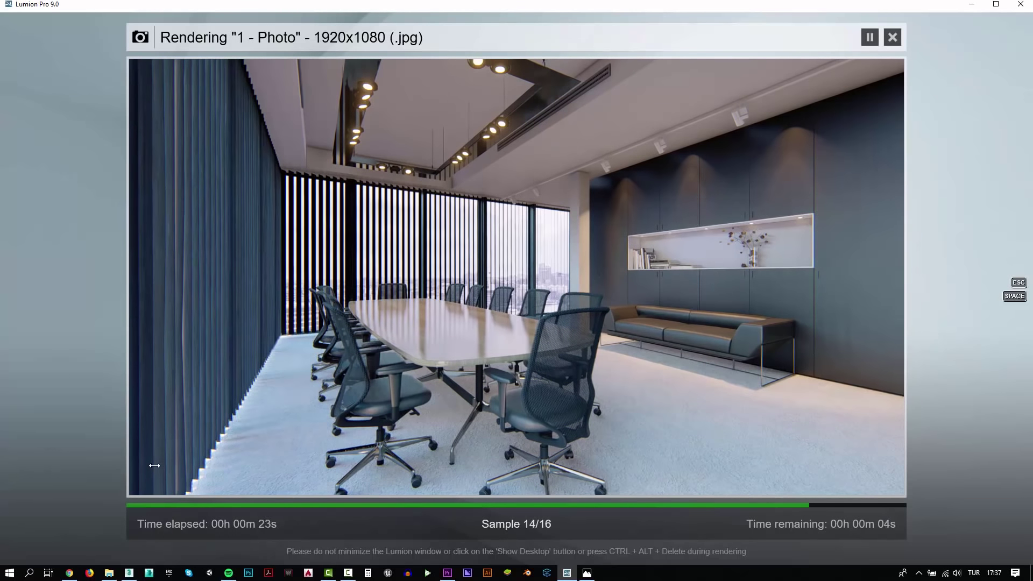
# Render Photo 1 again at 1920x1080 and save it as test14.jpg
pyautogui.click(861, 483)
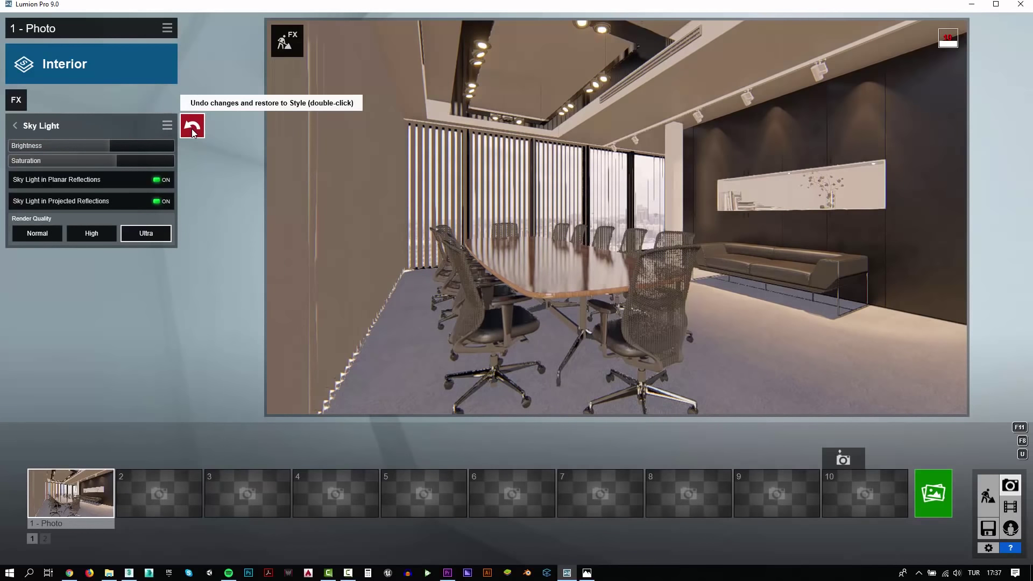
pyautogui.click(934, 494)
pyautogui.click(401, 437)
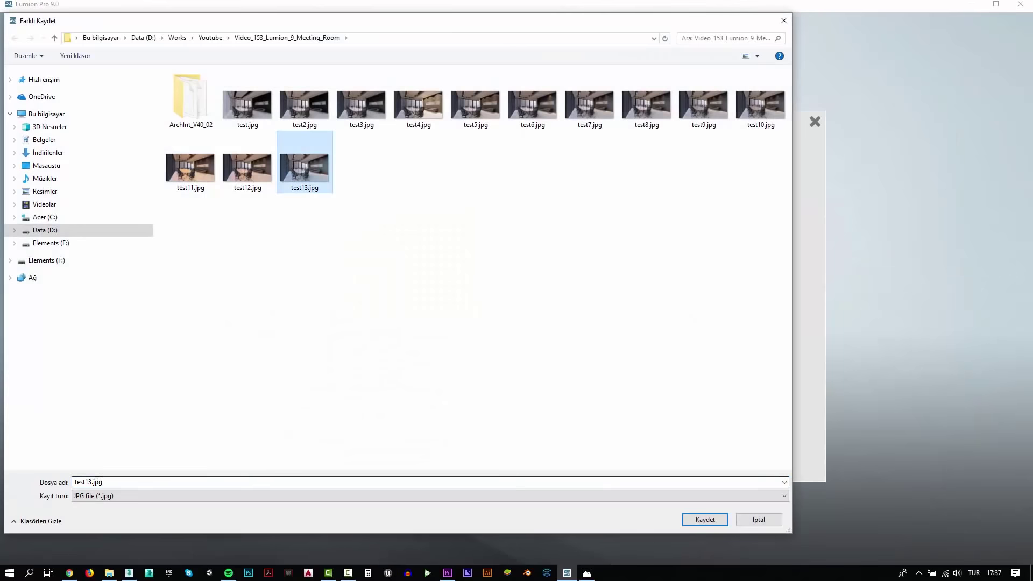
pyautogui.press('Return')
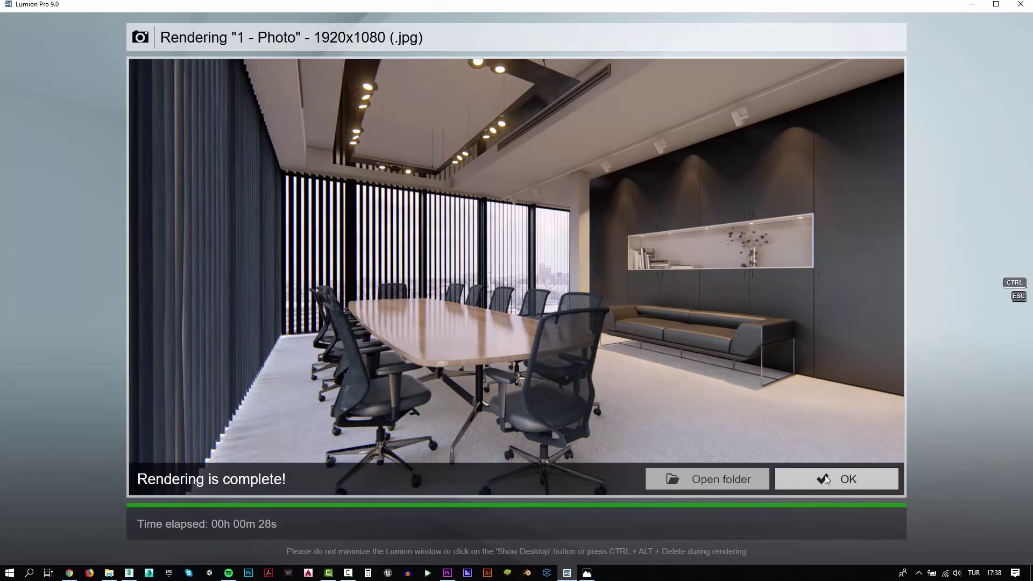
pyautogui.click(836, 479)
# Unlock the Background layer and in Camera Raw set Shadows +56, Highlights -51, Exposure +0.25
pyautogui.click(1012, 461)
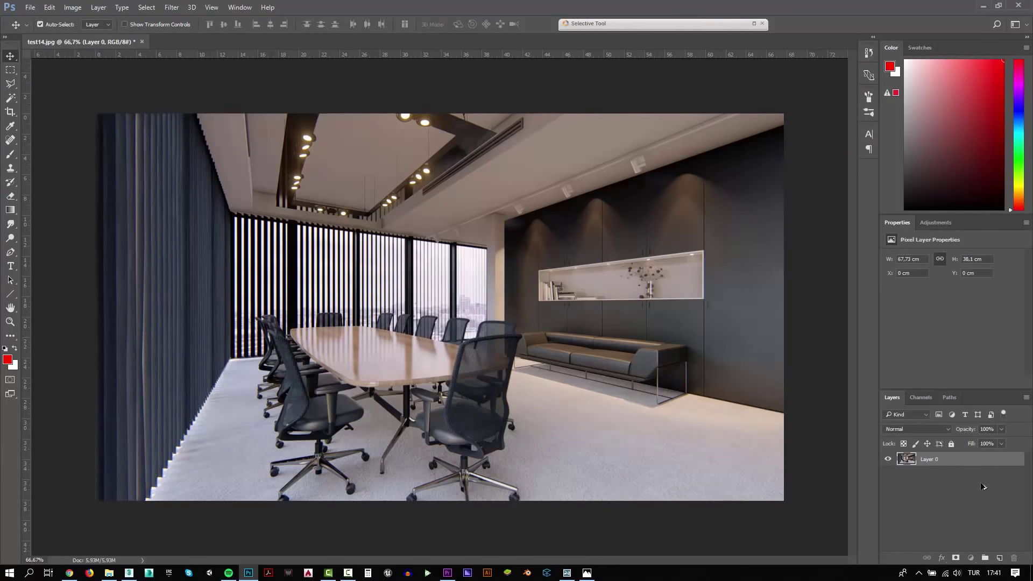
pyautogui.click(172, 7)
pyautogui.click(193, 70)
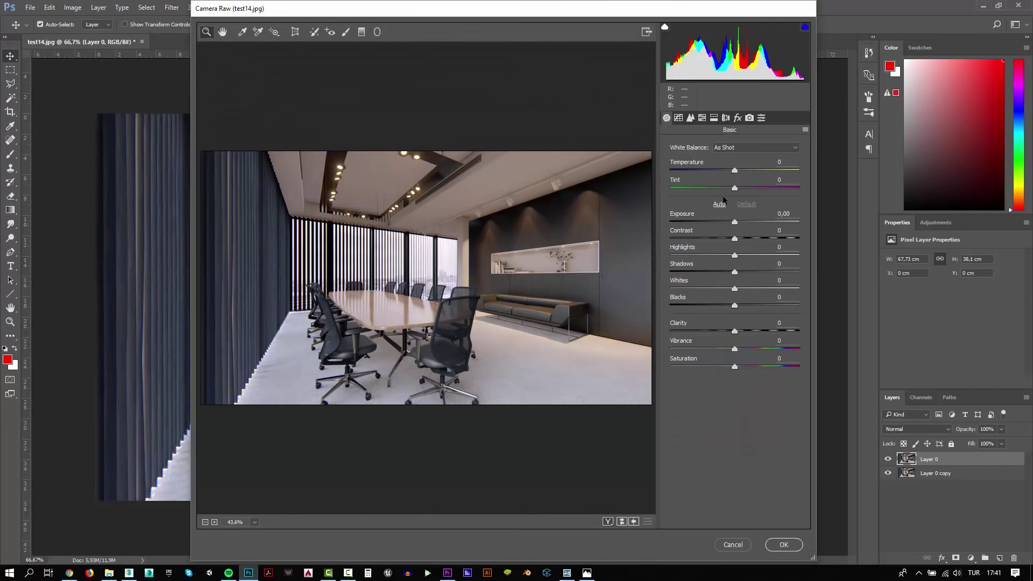
pyautogui.moveTo(734, 272)
pyautogui.mouseDown()
pyautogui.moveTo(770, 271)
pyautogui.moveTo(701, 255)
pyautogui.mouseUp()
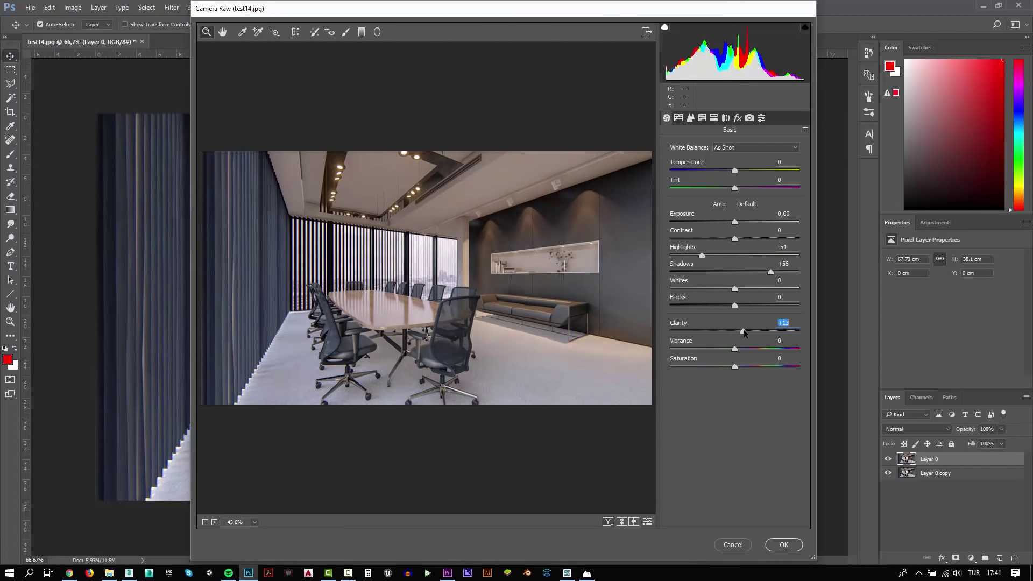
pyautogui.moveTo(734, 222); pyautogui.dragTo(737, 220)
# Reset the HSL Oranges luminance and saturation to zero, apply Camera Raw, and duplicate the layer
pyautogui.click(702, 117)
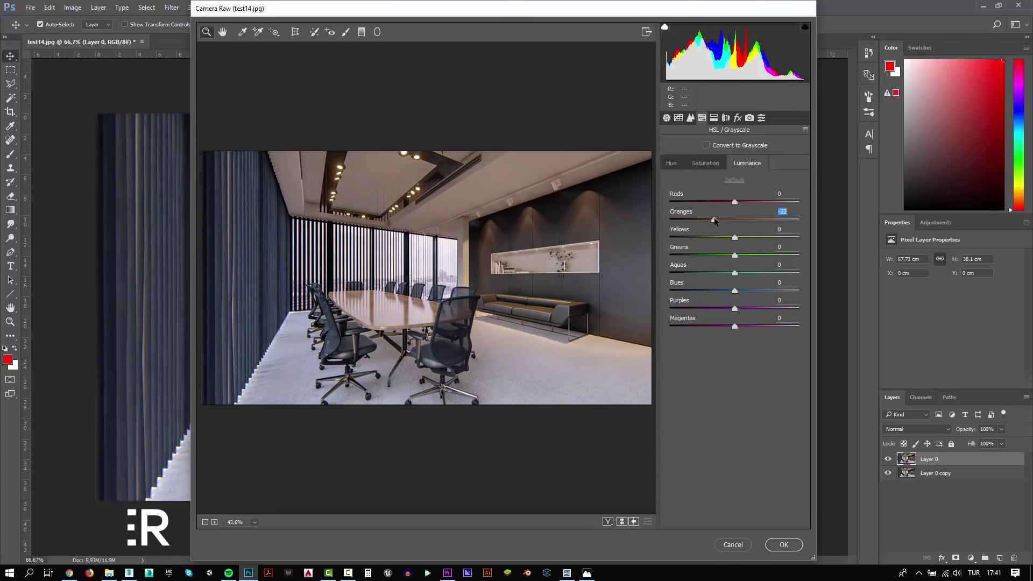
pyautogui.click(730, 180)
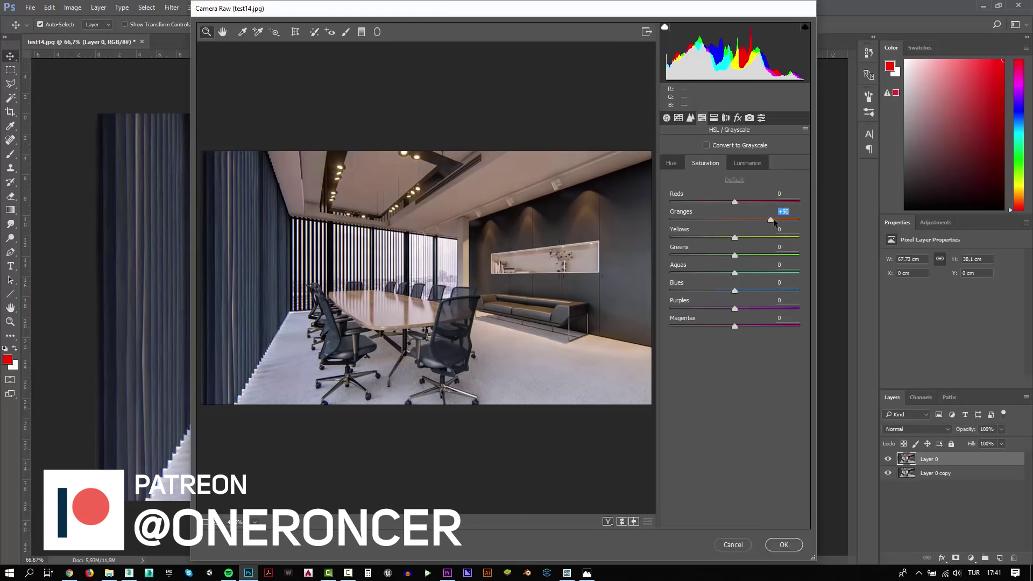
pyautogui.doubleClick(773, 220)
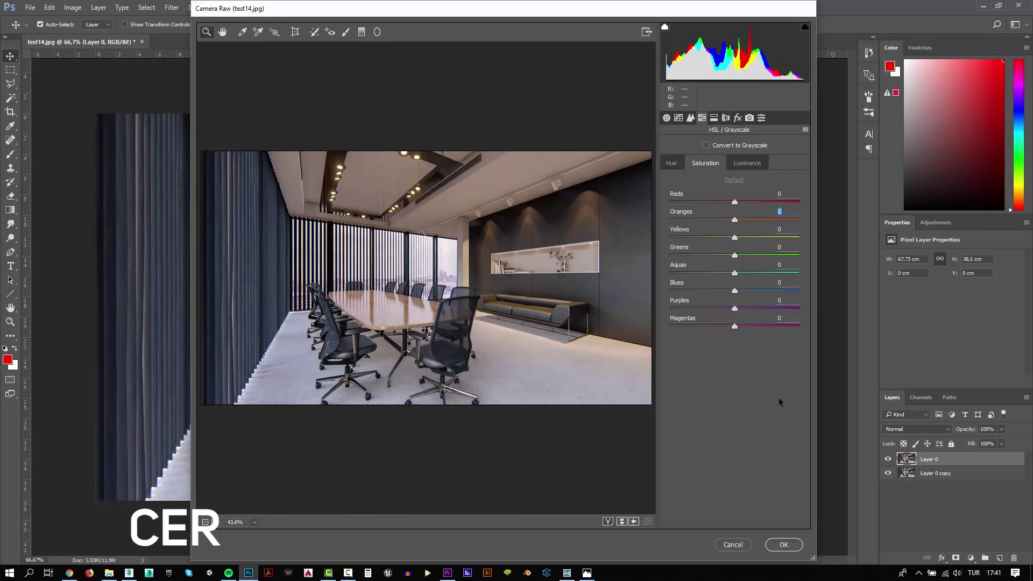
pyautogui.click(790, 545)
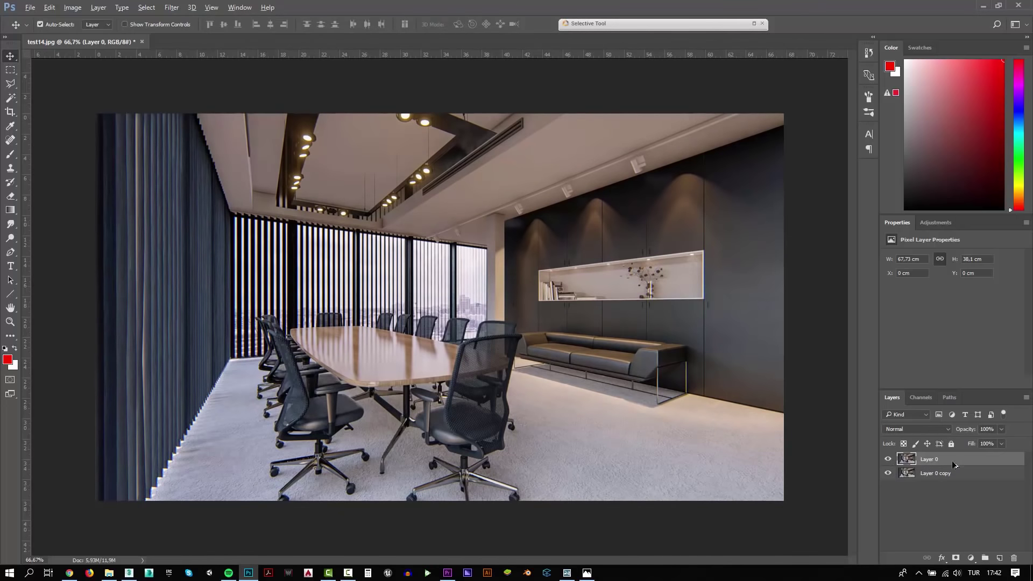
pyautogui.keyDown('alt'); pyautogui.moveTo(953, 465); pyautogui.dragTo(946, 464); pyautogui.keyUp('alt')
pyautogui.click(171, 7)
# In Camera Raw, set HSL Oranges saturation +78 and hue -43 on the layer copy
pyautogui.click(194, 70)
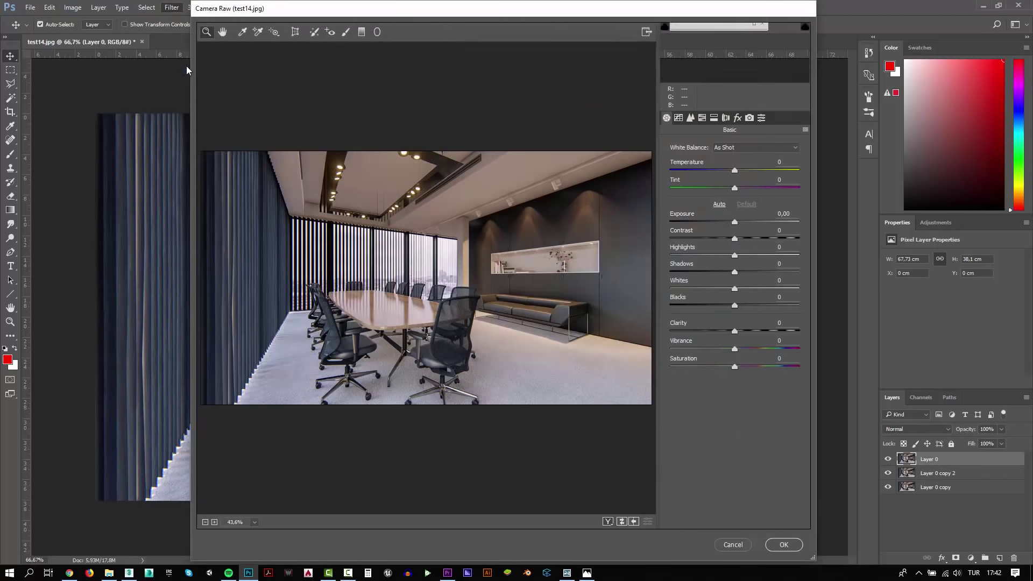
pyautogui.moveTo(734, 220)
pyautogui.mouseDown()
pyautogui.moveTo(784, 221)
pyautogui.moveTo(707, 220)
pyautogui.mouseUp()
pyautogui.click(672, 163)
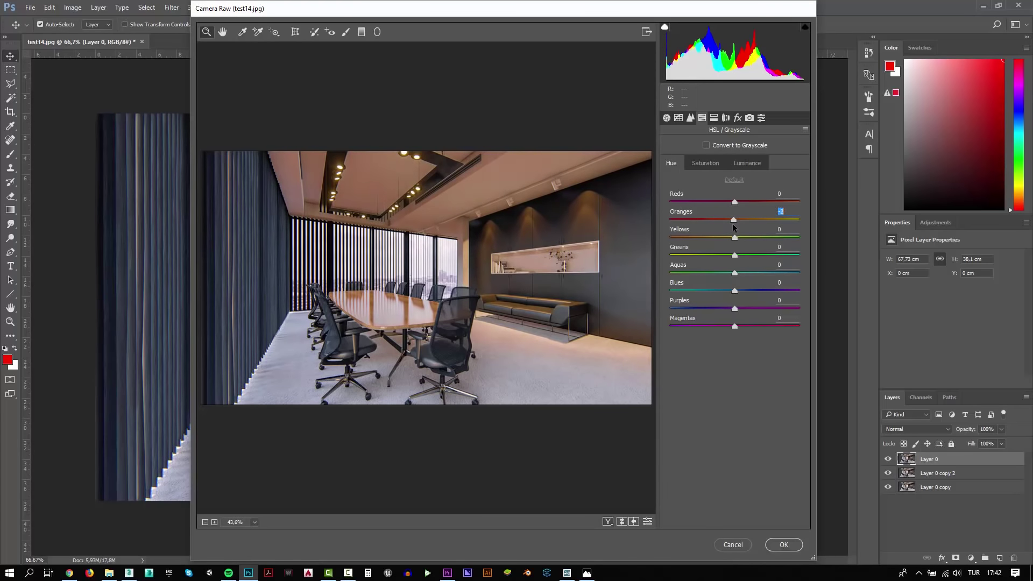
pyautogui.click(783, 545)
# Mask the warmer layer to the conference table, then stamp all visible layers
pyautogui.keyDown('alt'); pyautogui.click(956, 557); pyautogui.keyUp('alt')
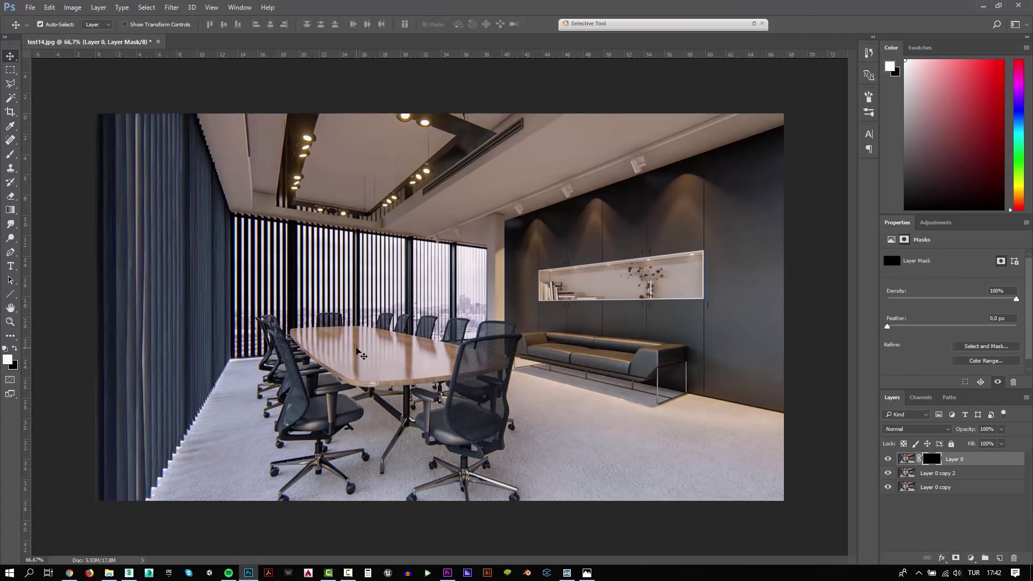
pyautogui.press('e')
pyautogui.keyDown('alt'); pyautogui.moveTo(307, 337); pyautogui.dragTo(350, 338, button='right'); pyautogui.keyUp('alt')
pyautogui.click(300, 340)
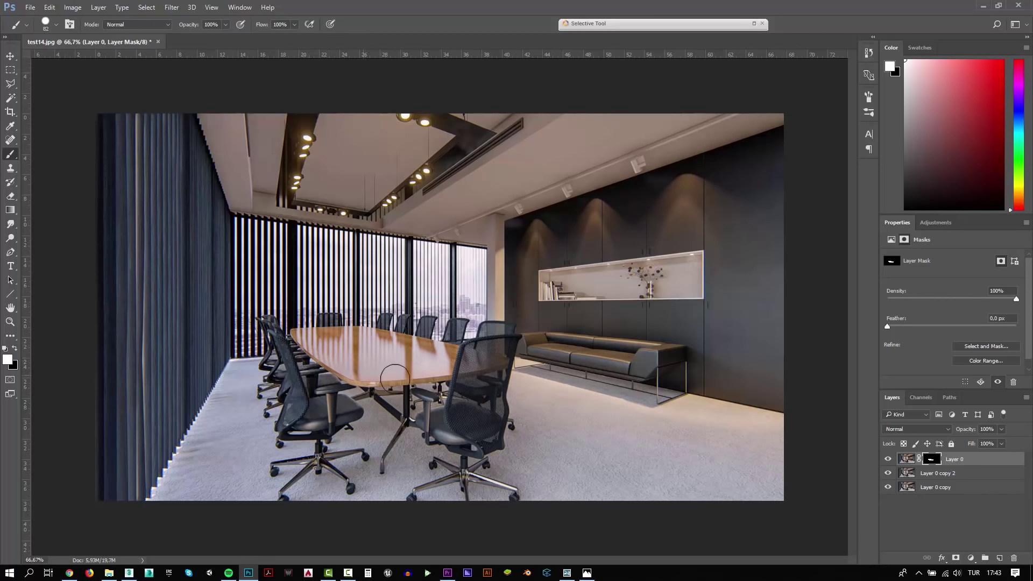
pyautogui.hotkey('ctrl', 'shift', 'alt', 'e')
pyautogui.click(753, 24)
# Apply Viveza 2 with more brightness, contrast 16%, structure 17% and a curve point
pyautogui.click(586, 108)
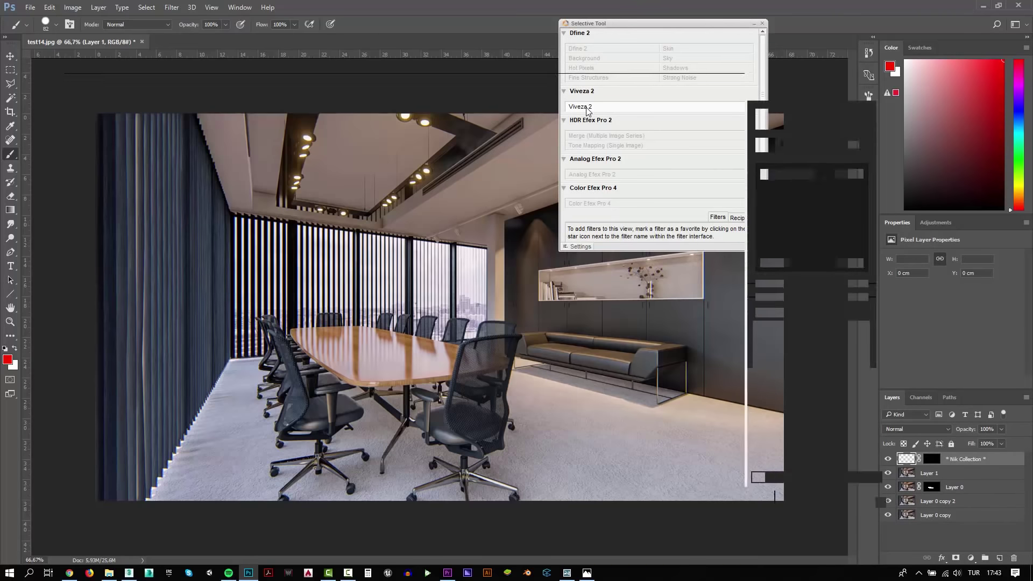
pyautogui.moveTo(817, 248); pyautogui.dragTo(820, 248)
pyautogui.moveTo(812, 203); pyautogui.dragTo(883, 311)
pyautogui.click(812, 281)
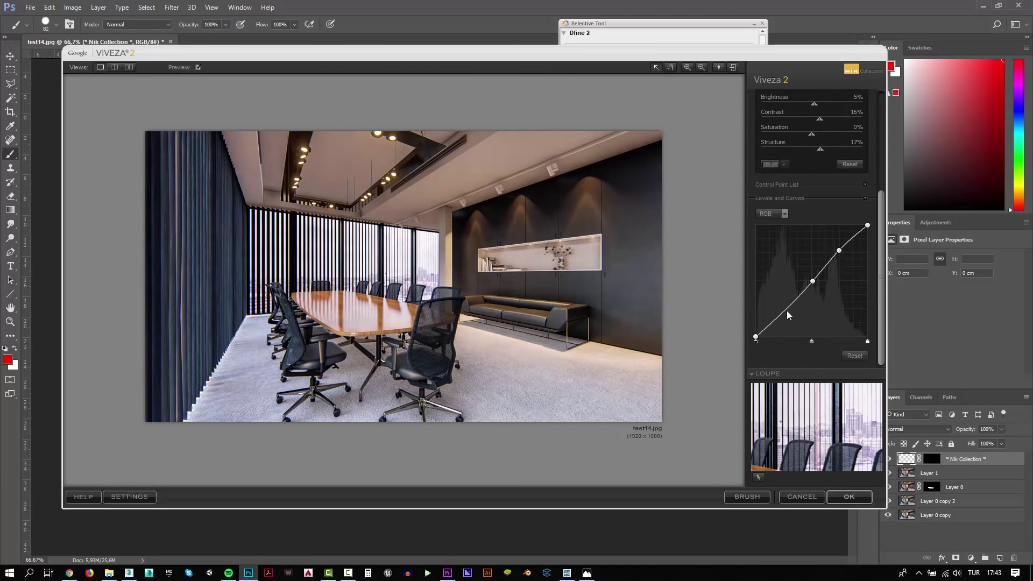
pyautogui.click(849, 496)
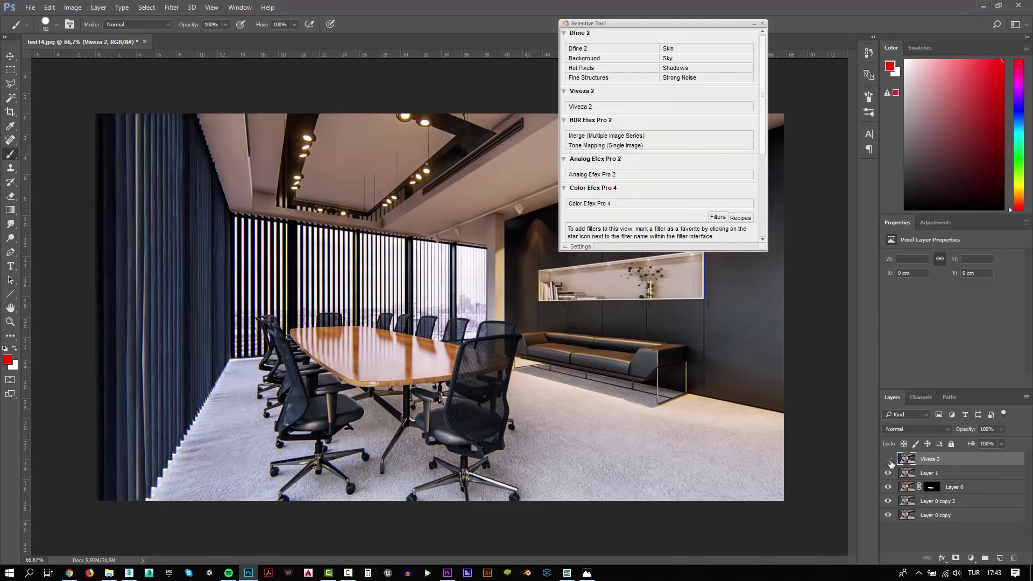
pyautogui.click(754, 24)
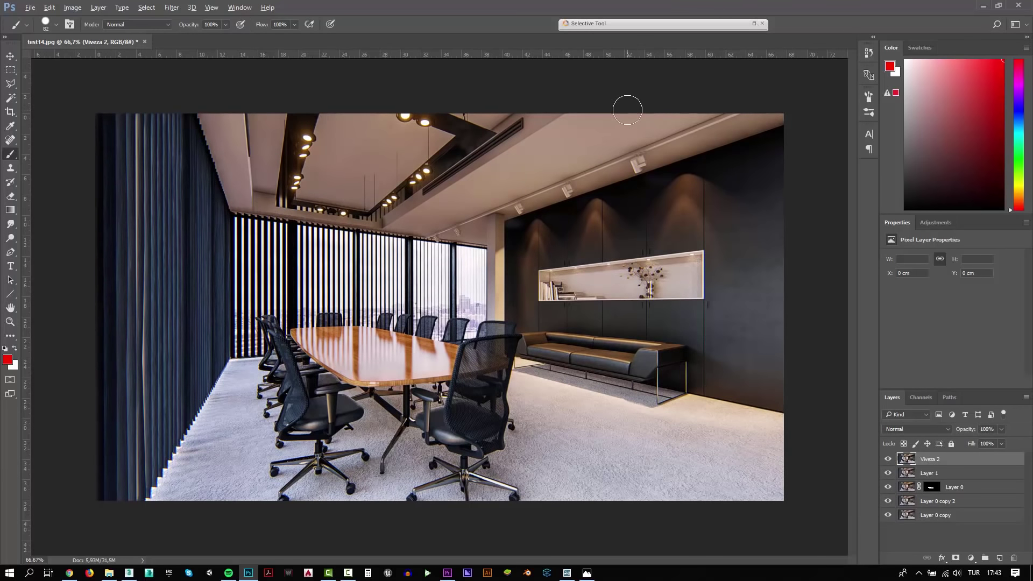
# Apply another lightening filter and merge all visible layers into a new layer
pyautogui.click(176, 8)
pyautogui.click(346, 231)
pyautogui.click(655, 376)
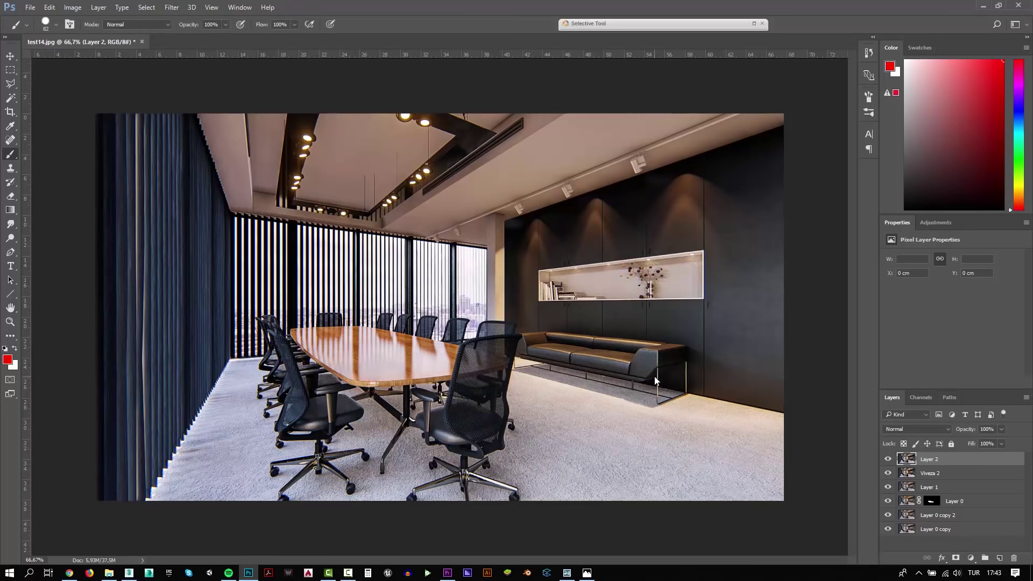
pyautogui.hotkey('ctrl', 'alt', 'shift', 'e')
pyautogui.click(754, 24)
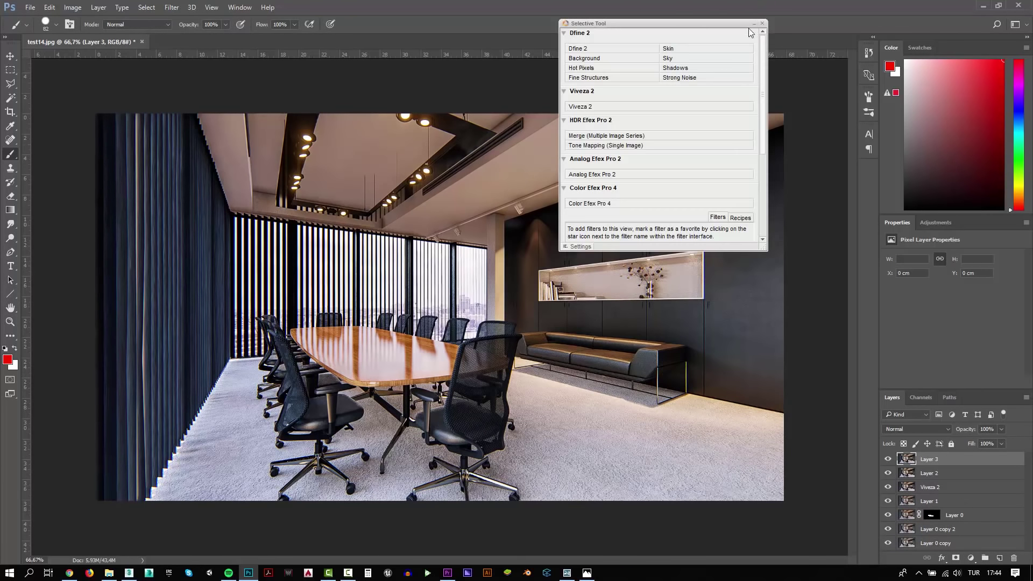
pyautogui.click(600, 207)
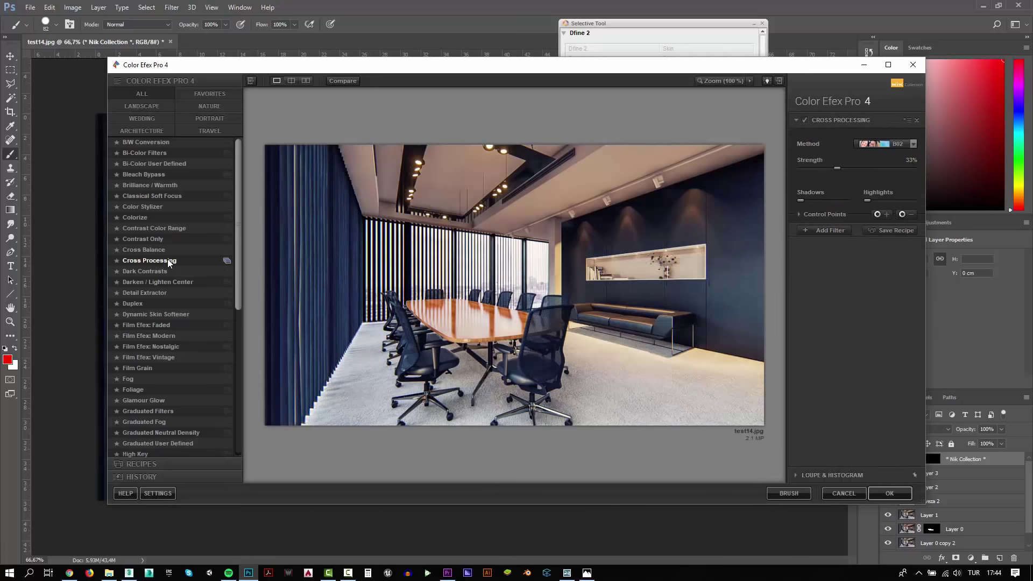
# Apply a Color Efex Pro 4 Cross Processing effect with a chosen method
pyautogui.click(875, 144)
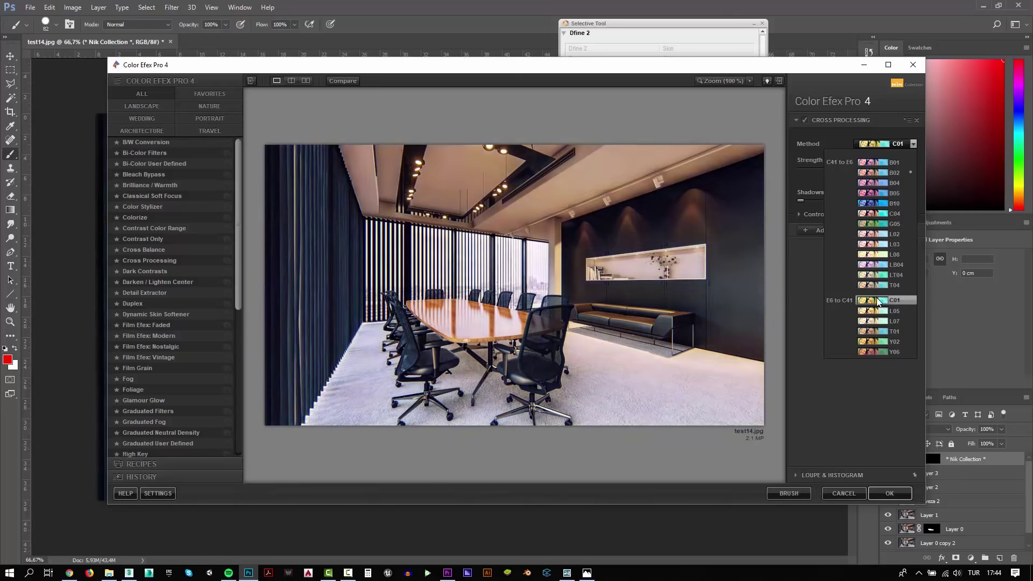
pyautogui.click(872, 251)
pyautogui.click(889, 493)
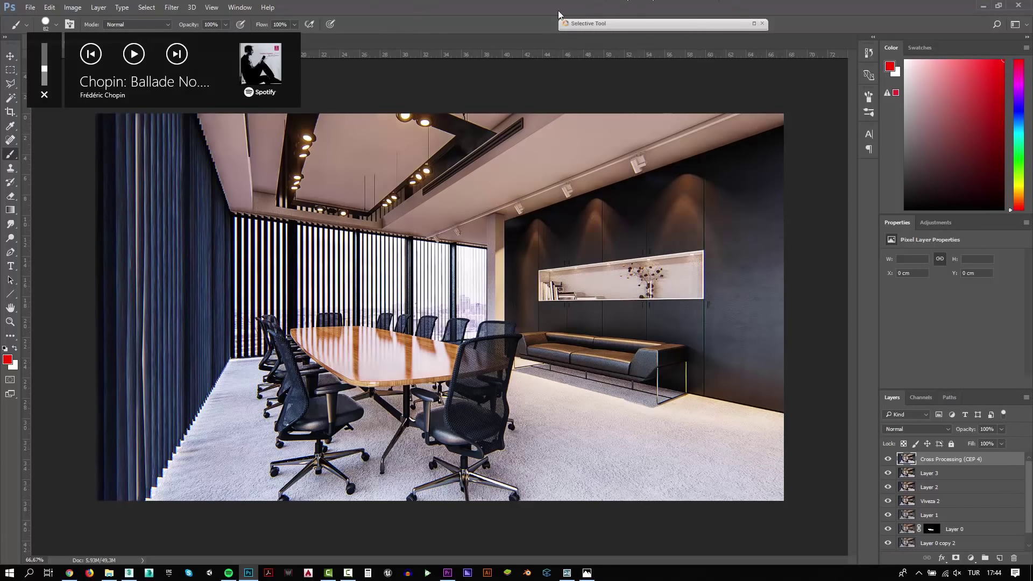
pyautogui.click(30, 7)
# Save the image as the JPEG test14_pp.jpg with default quality settings
pyautogui.click(61, 129)
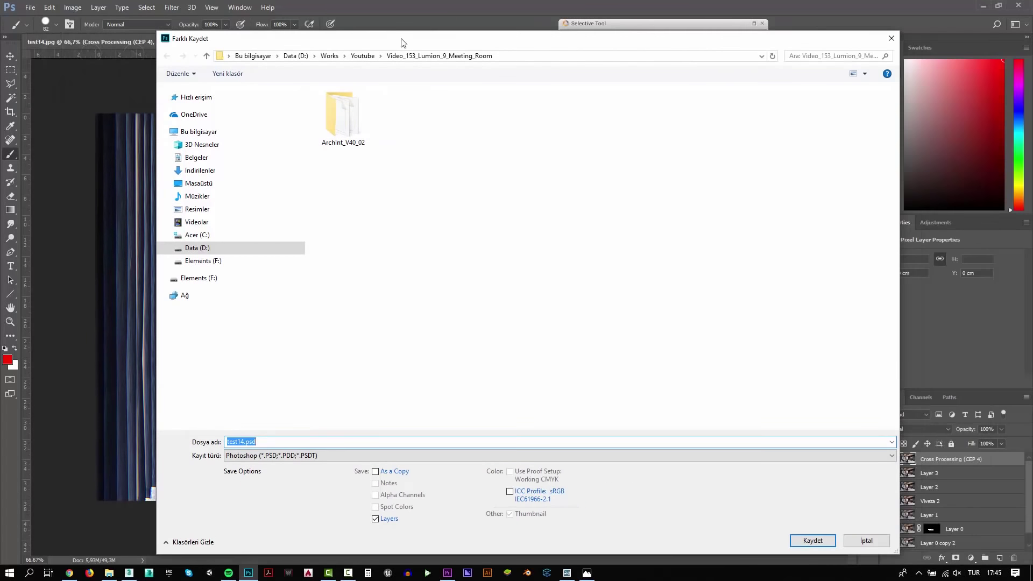
pyautogui.click(280, 455)
pyautogui.click(279, 352)
pyautogui.press('Return')
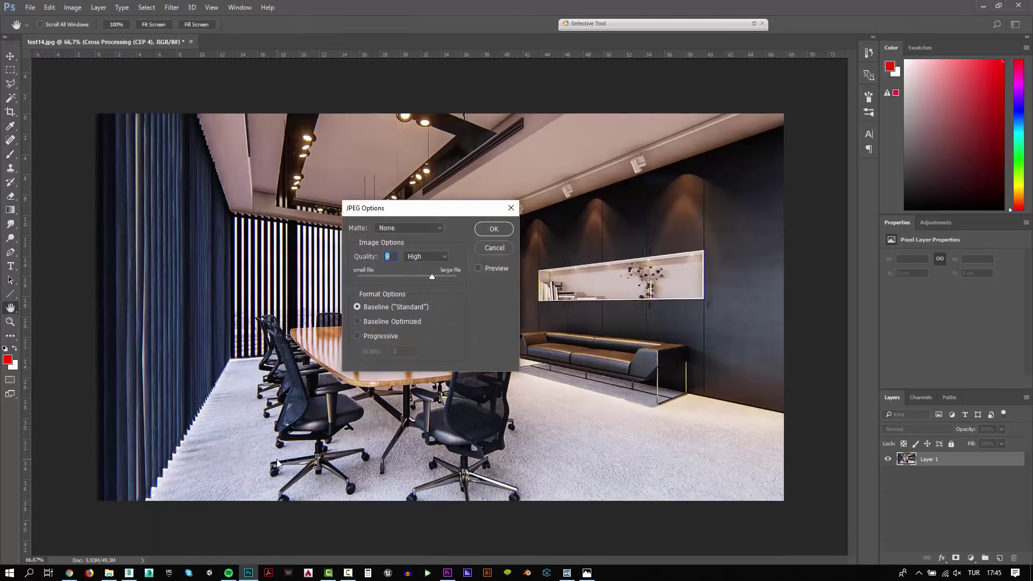
pyautogui.click(494, 228)
# Open the post-processed test14_pp.jpg meeting-room render in Windows Photos and show it full screen
pyautogui.click(123, 530)
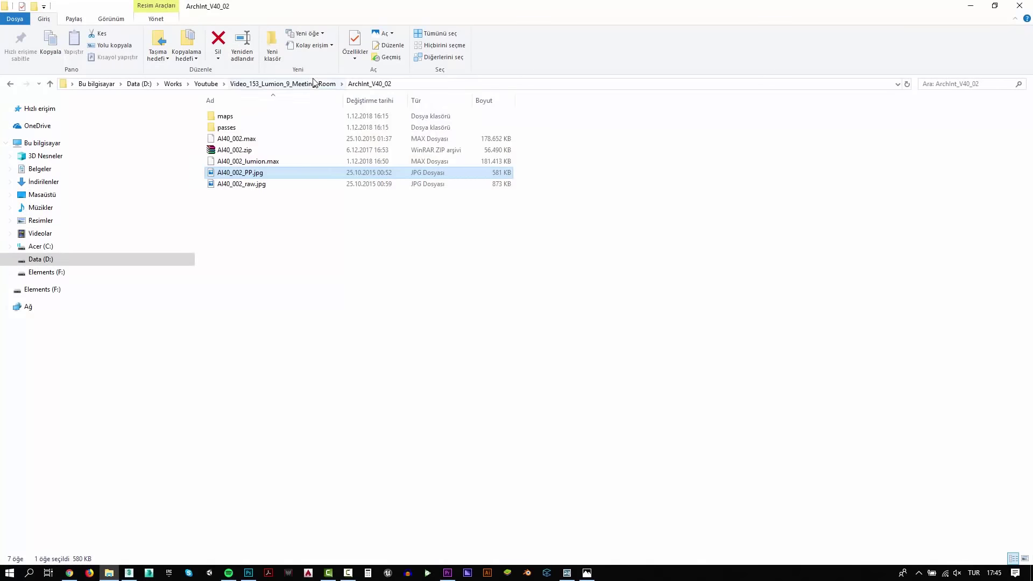
pyautogui.doubleClick(291, 197)
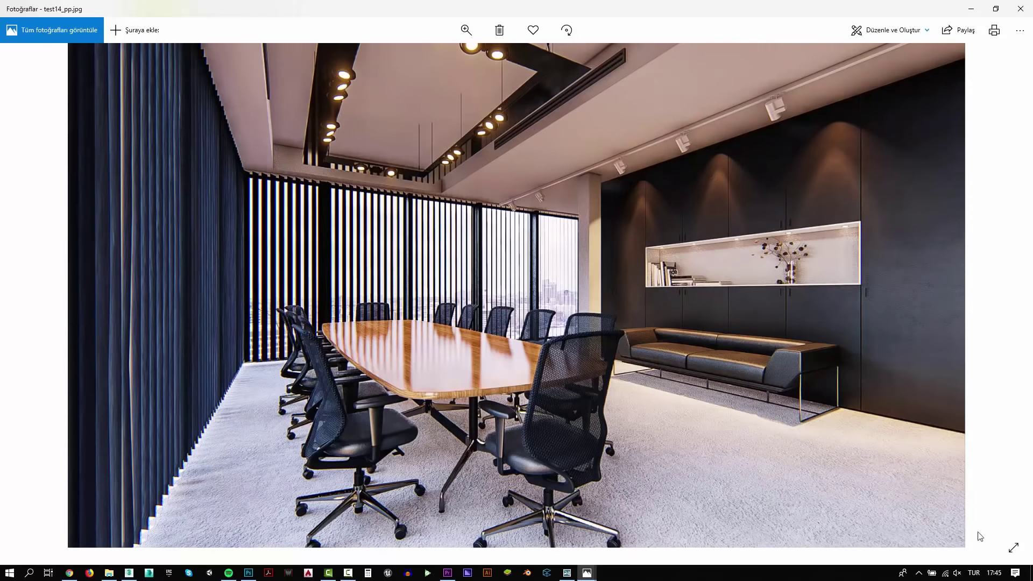
pyautogui.click(1013, 548)
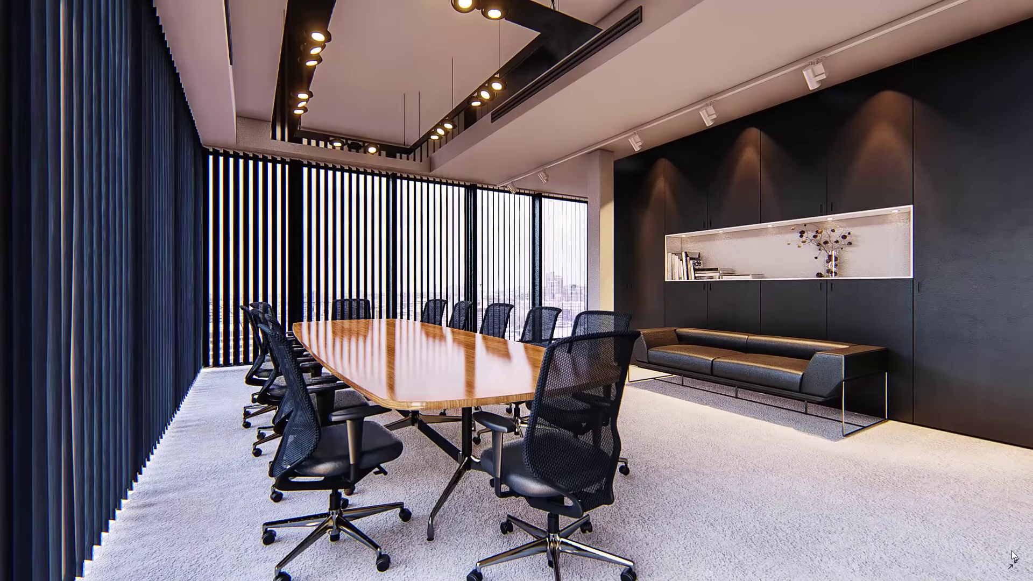